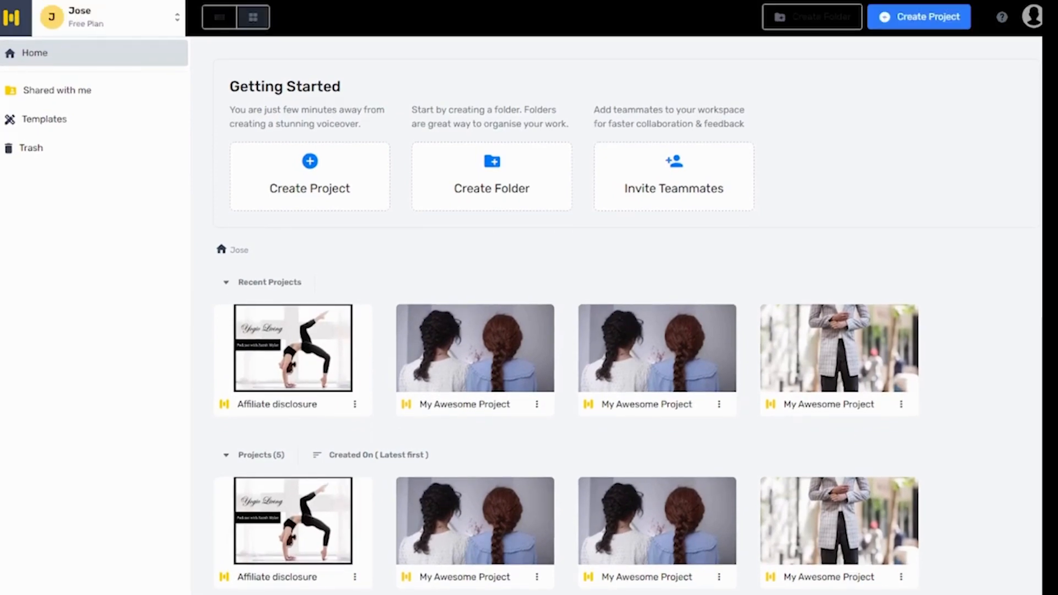
{"action": "left_click", "coordinate": [57, 91]}
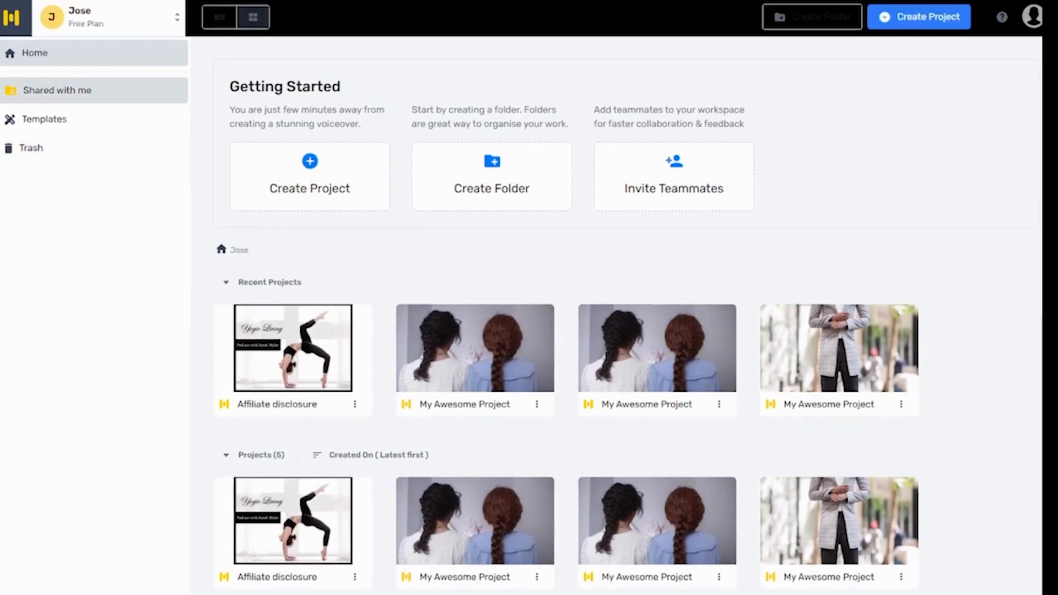
{"action": "left_click", "coordinate": [44, 119]}
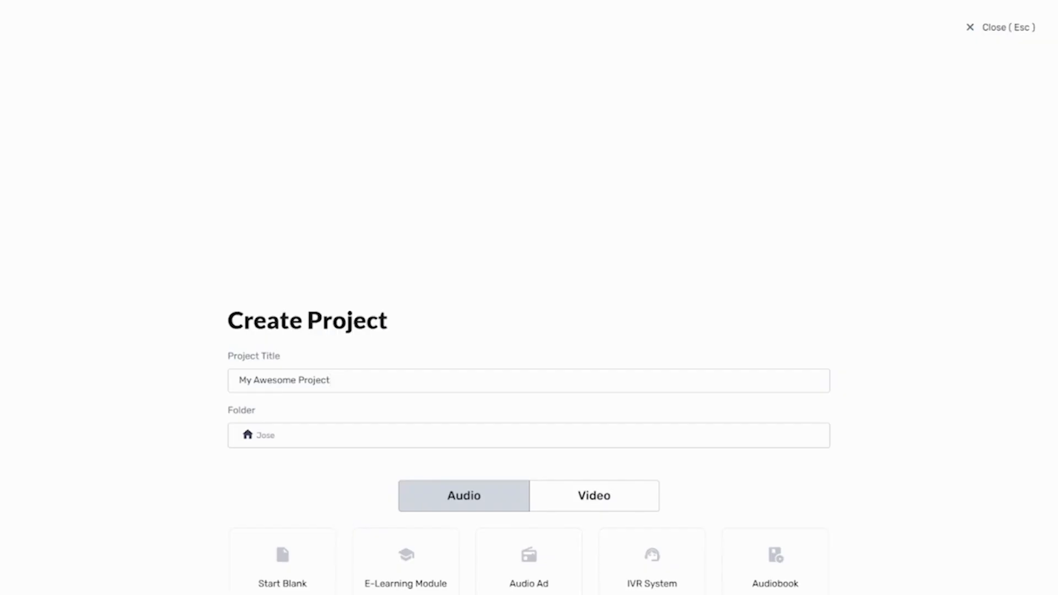
{"action": "scroll", "coordinate": [530, 298], "scroll_direction": "down", "scroll_amount": 5}
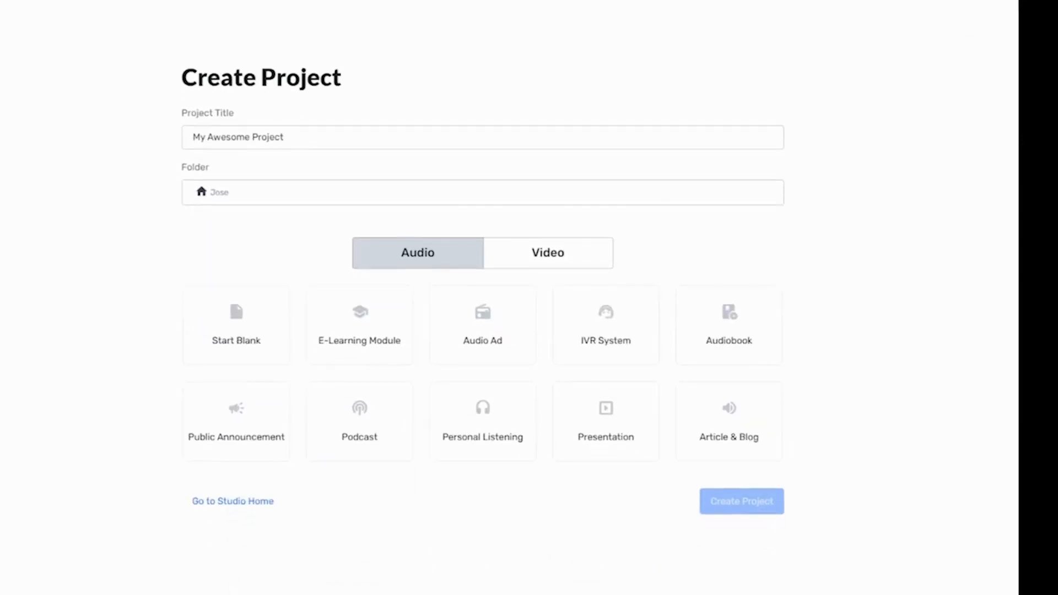
{"action": "scroll", "coordinate": [529, 298], "scroll_direction": "down", "scroll_amount": 1}
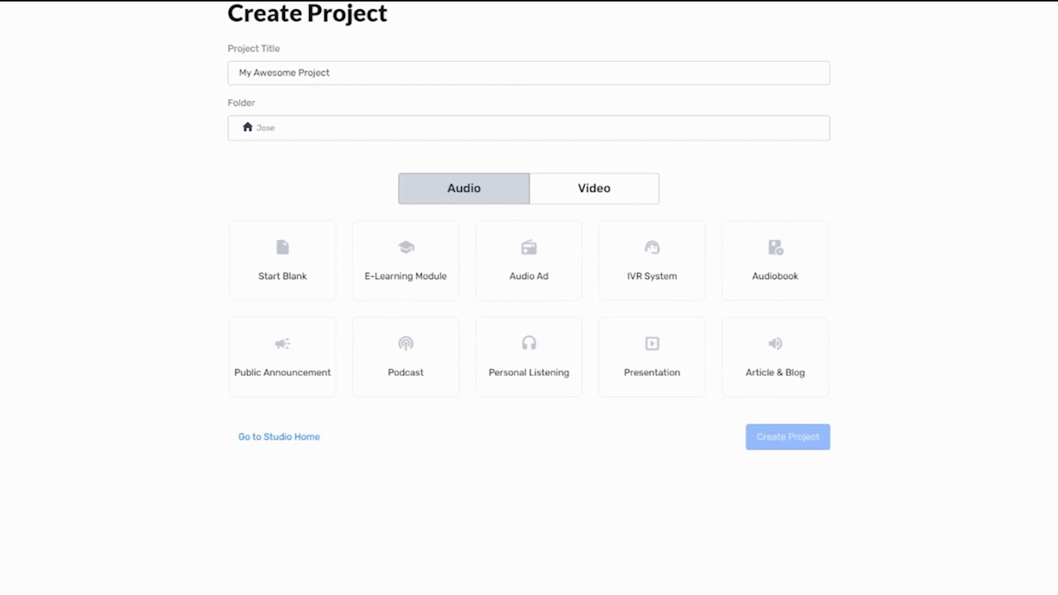
{"action": "key", "text": "Escape"}
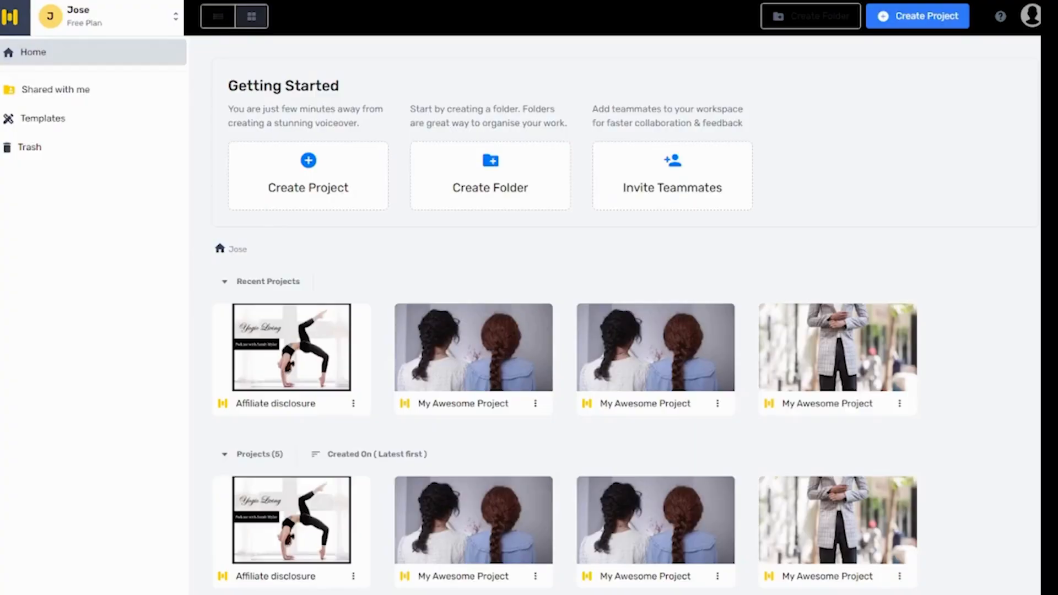
{"action": "left_click", "coordinate": [55, 89]}
{"action": "left_click", "coordinate": [43, 118]}
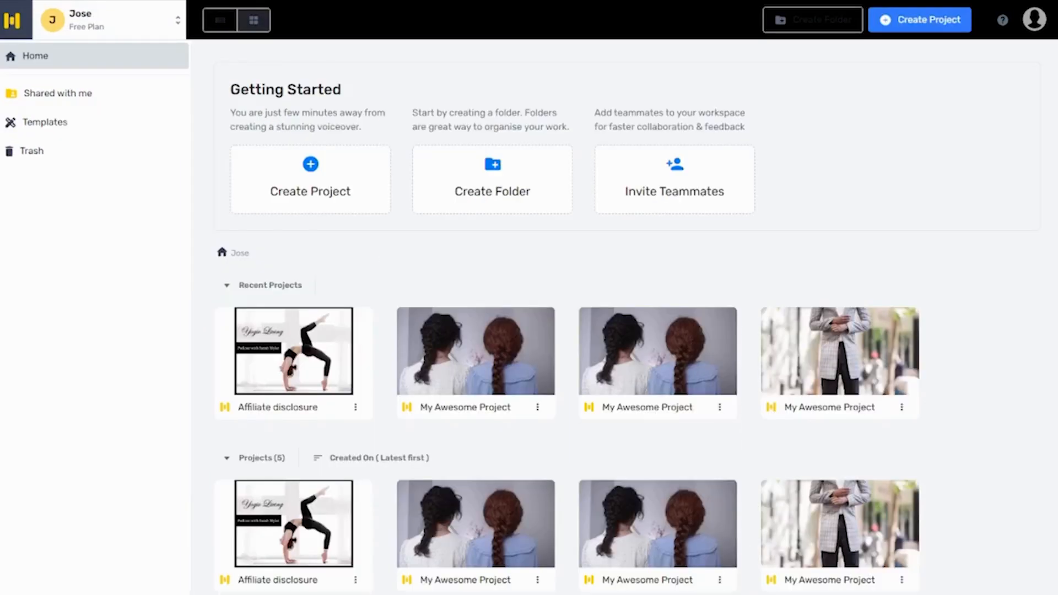
Create a new audio project titled My Awesome Project using the Start Blank option.
{"action": "left_click", "coordinate": [920, 20]}
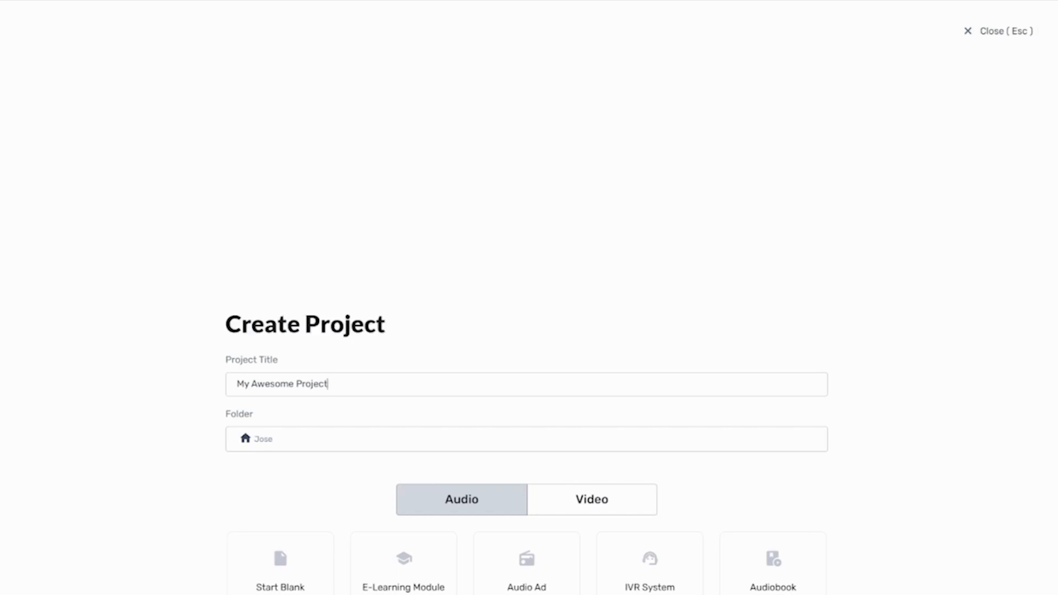
{"action": "scroll", "coordinate": [529, 297], "scroll_direction": "down", "scroll_amount": 5}
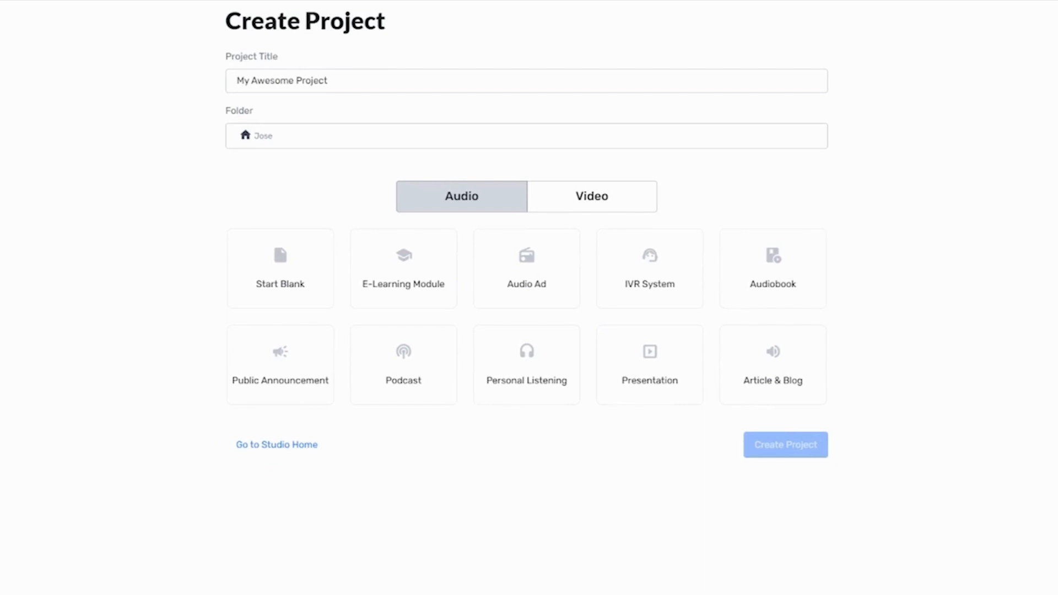
{"action": "scroll", "coordinate": [529, 298], "scroll_direction": "down", "scroll_amount": 1}
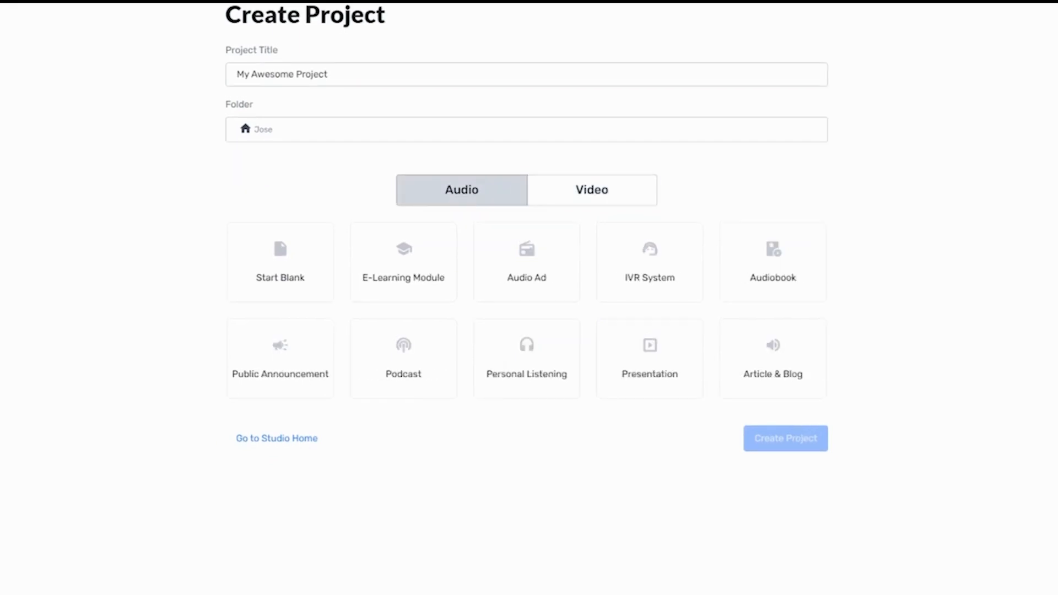
{"action": "left_click", "coordinate": [280, 262]}
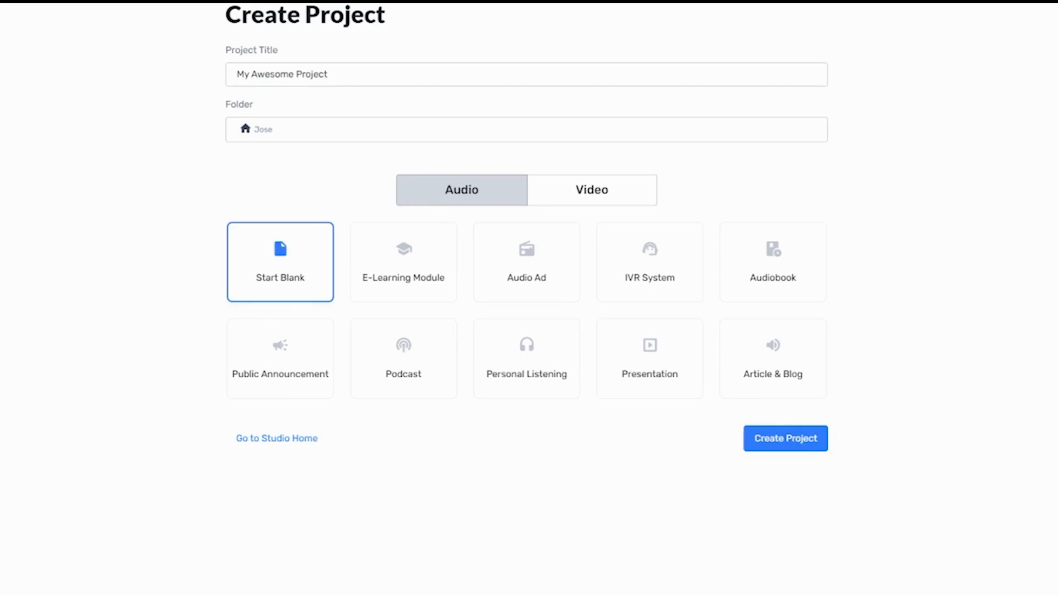
{"action": "scroll", "coordinate": [526, 227], "scroll_direction": "down", "scroll_amount": 1}
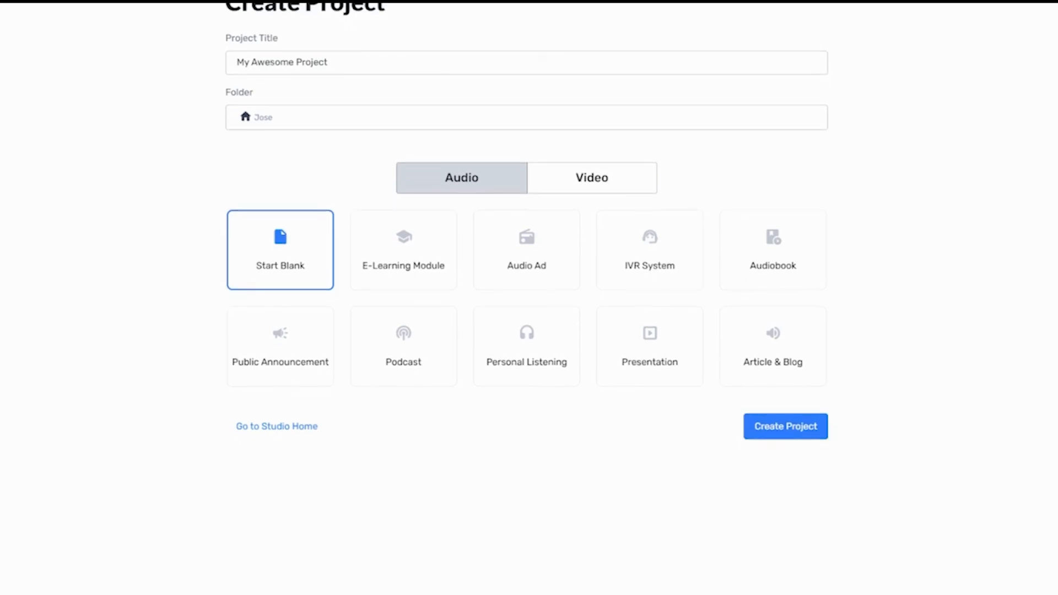
{"action": "left_click", "coordinate": [785, 426]}
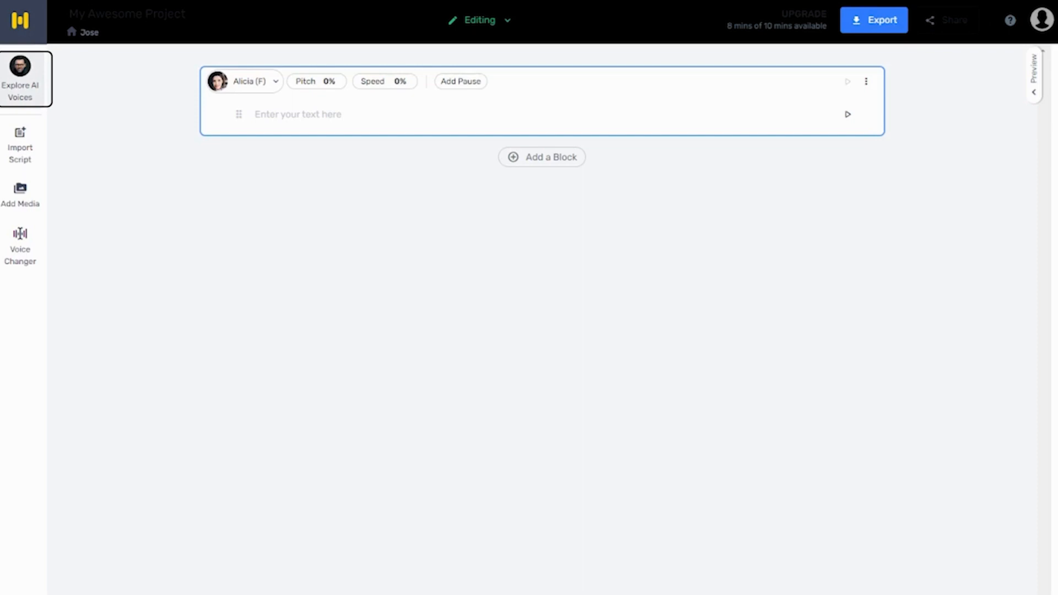
Explore the AI voice library, examining the age groups, the male and female voices, and the available languages.
{"action": "left_click", "coordinate": [21, 79]}
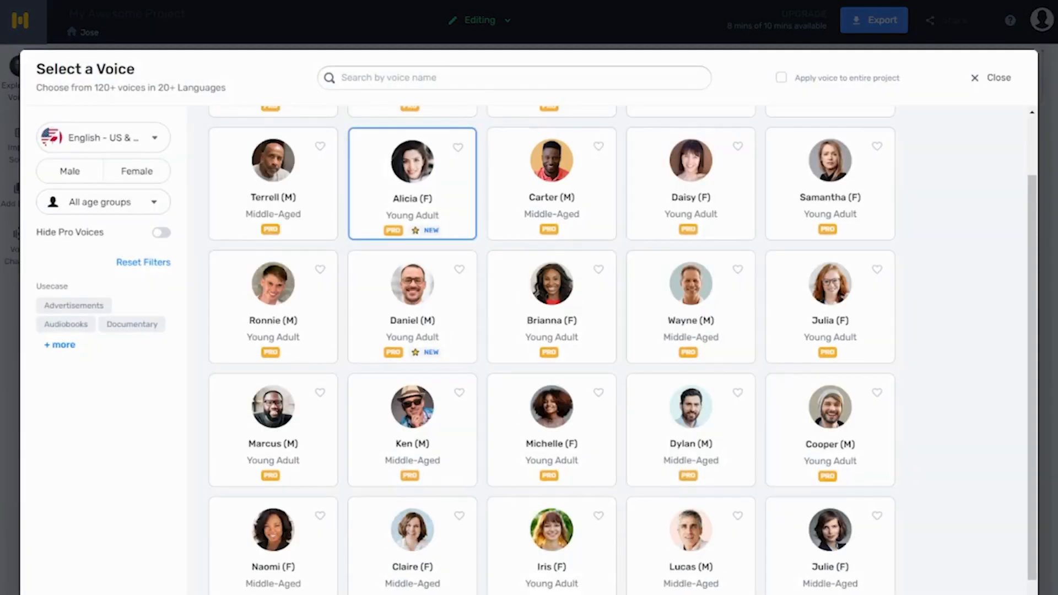
{"action": "left_click", "coordinate": [103, 202]}
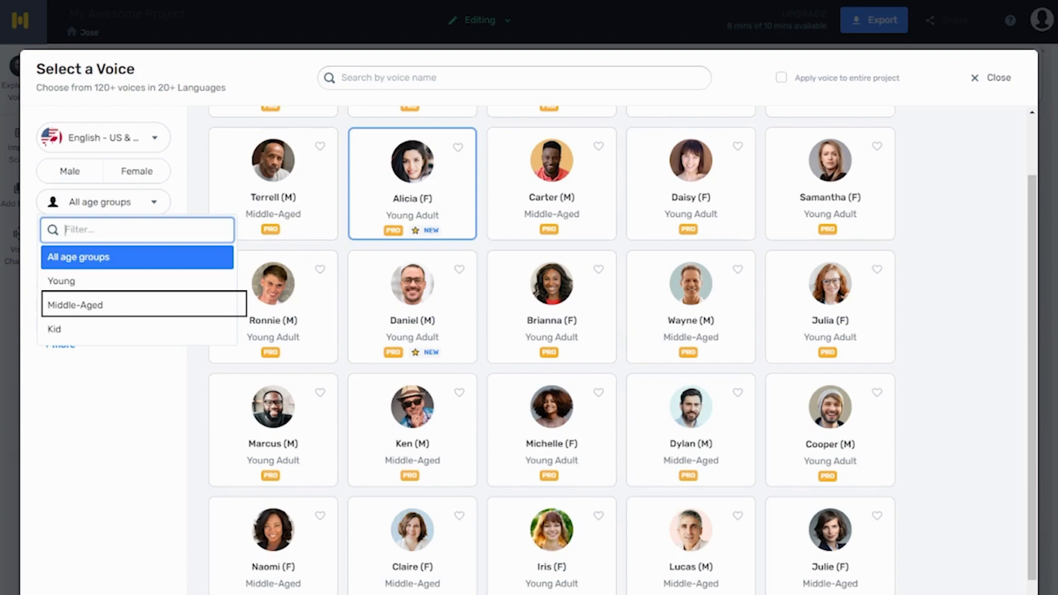
{"action": "left_click", "coordinate": [70, 172]}
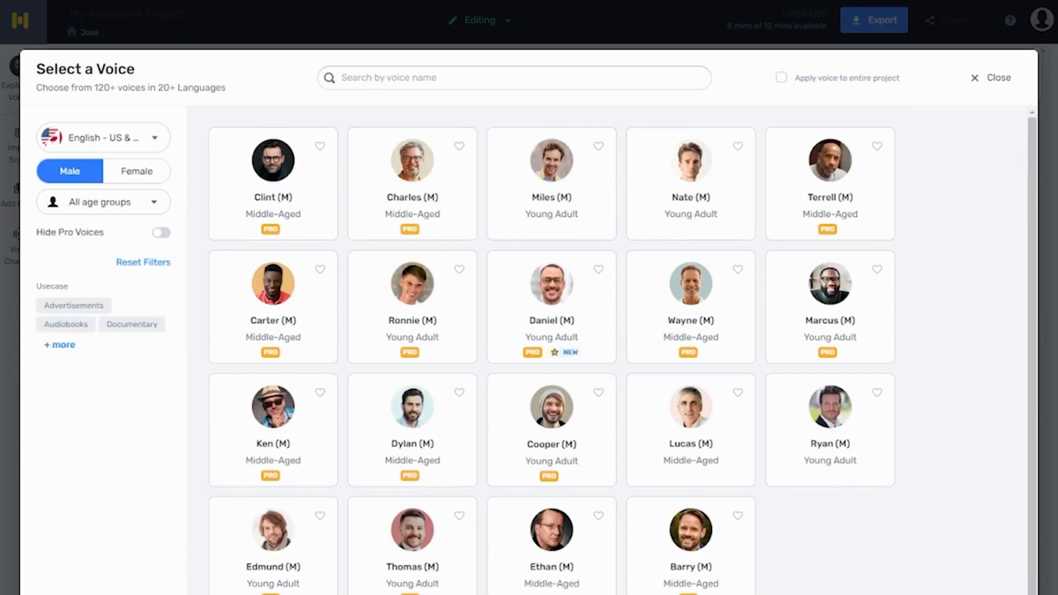
{"action": "left_click", "coordinate": [137, 172]}
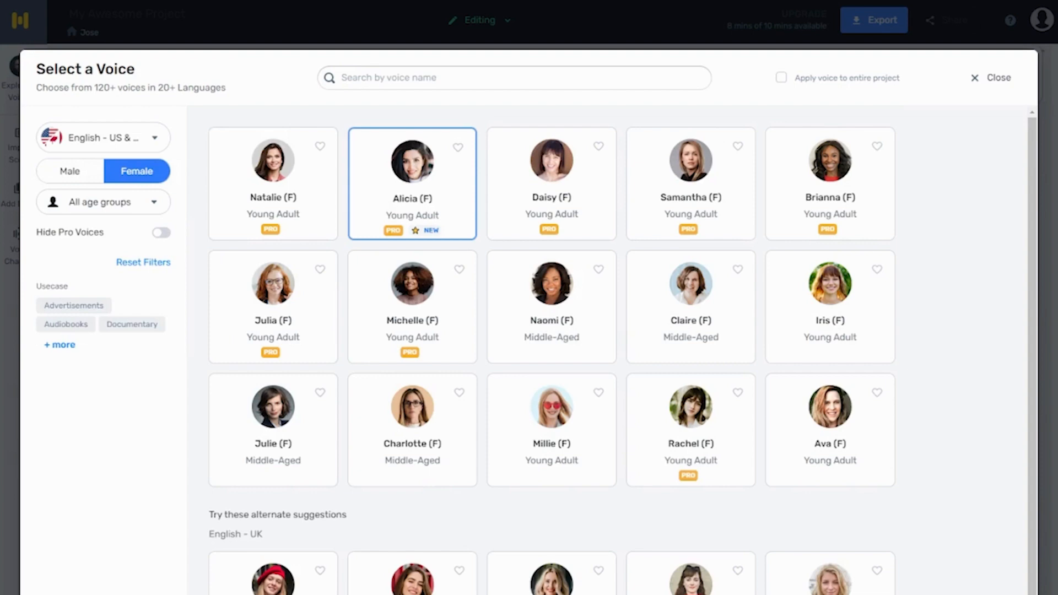
{"action": "left_click", "coordinate": [104, 138]}
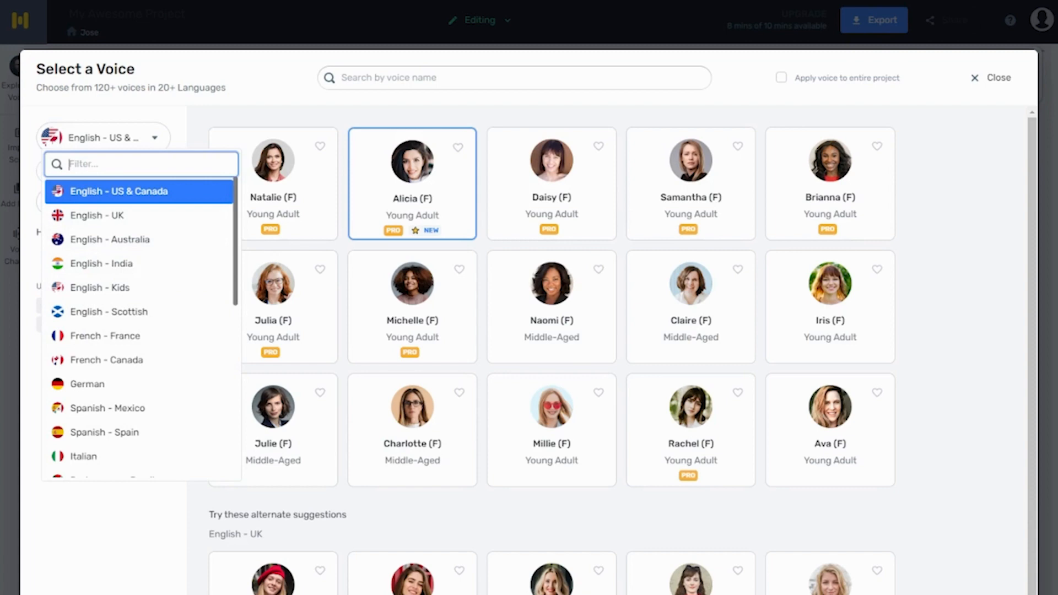
{"action": "scroll", "coordinate": [141, 331], "scroll_direction": "down", "scroll_amount": 5}
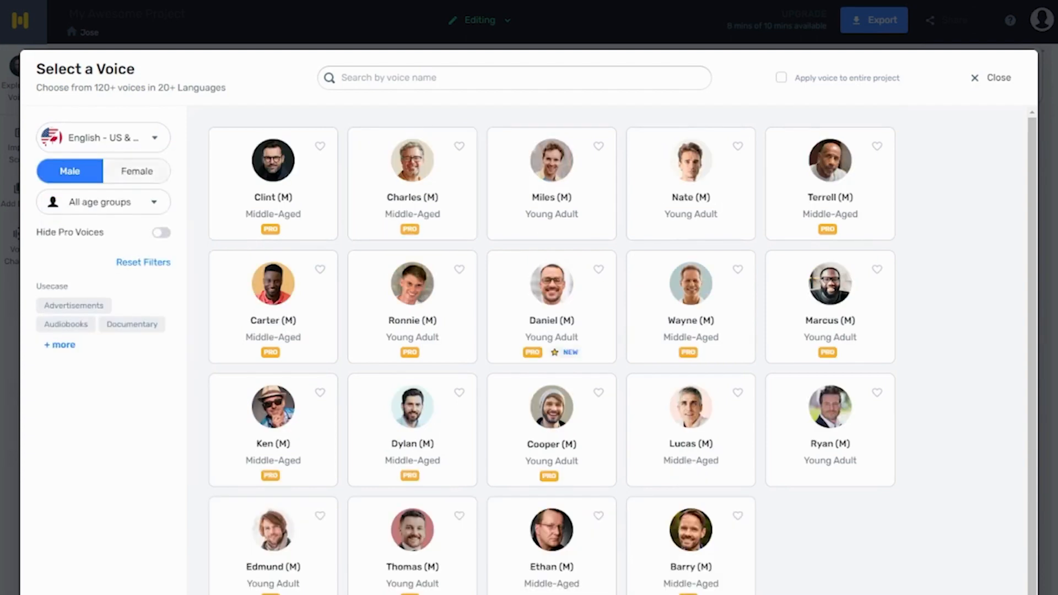
Preview the Terrell and Dylan voices, compare the gender filters, and assign the Natalie (F) voice with the Promo style to the text block.
{"action": "left_click", "coordinate": [125, 171]}
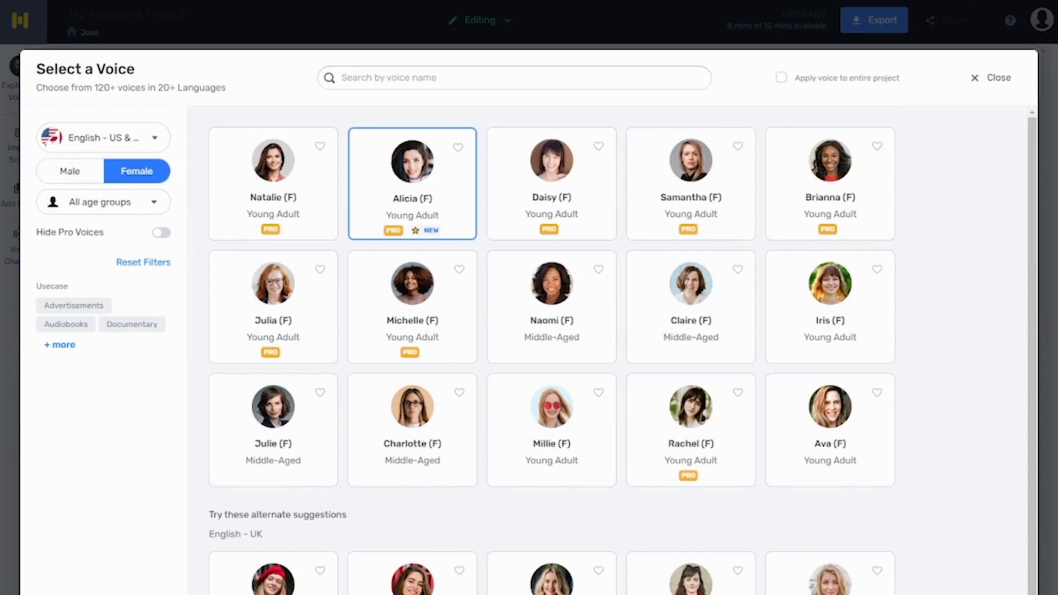
{"action": "left_click_drag", "start_coordinate": [132, 172], "coordinate": [59, 171]}
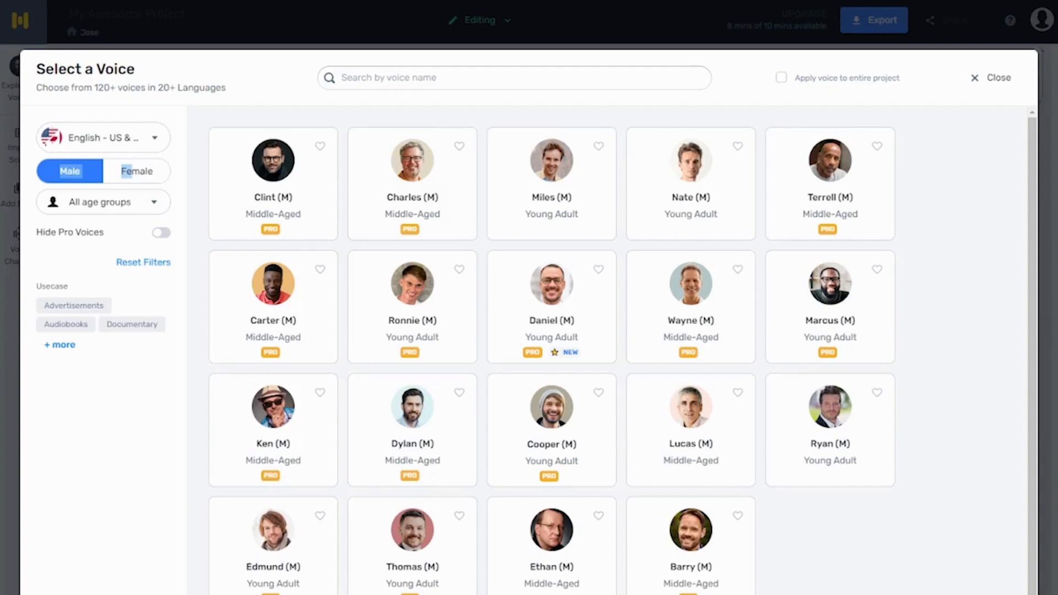
{"action": "left_click", "coordinate": [784, 222]}
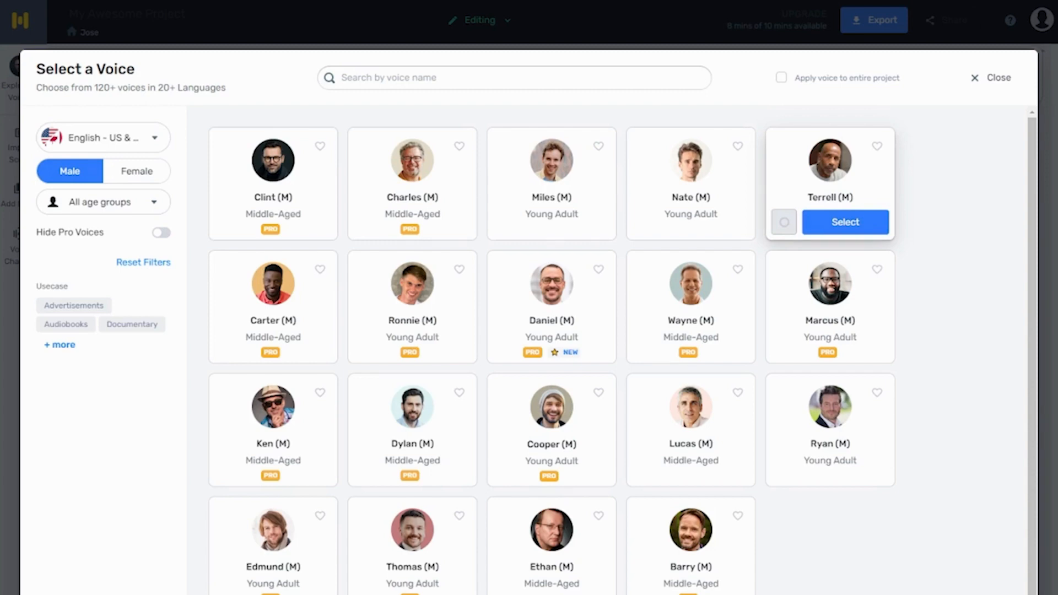
{"action": "left_click", "coordinate": [784, 222]}
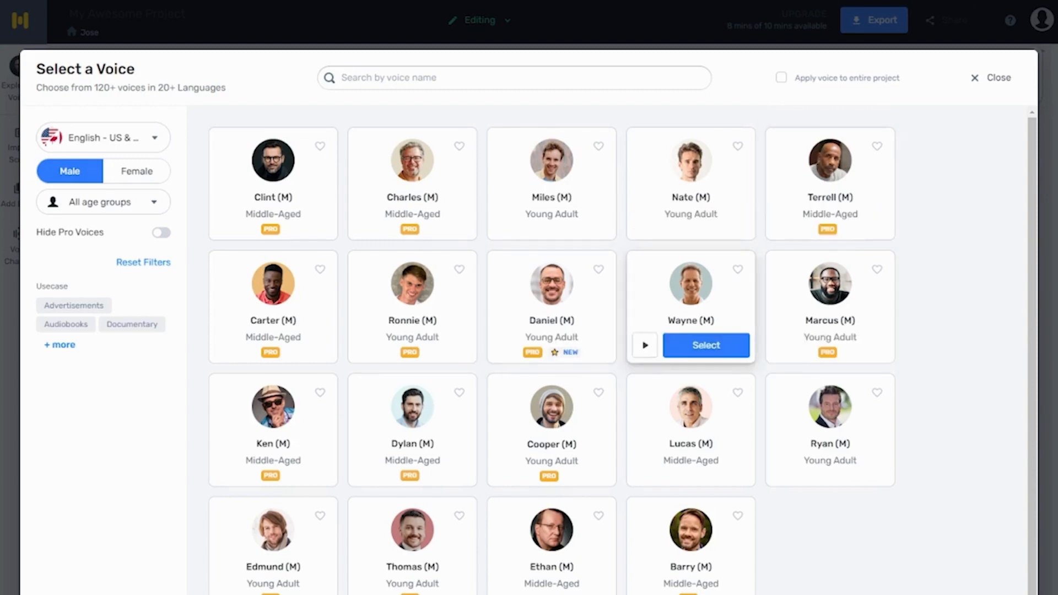
{"action": "left_click", "coordinate": [367, 469]}
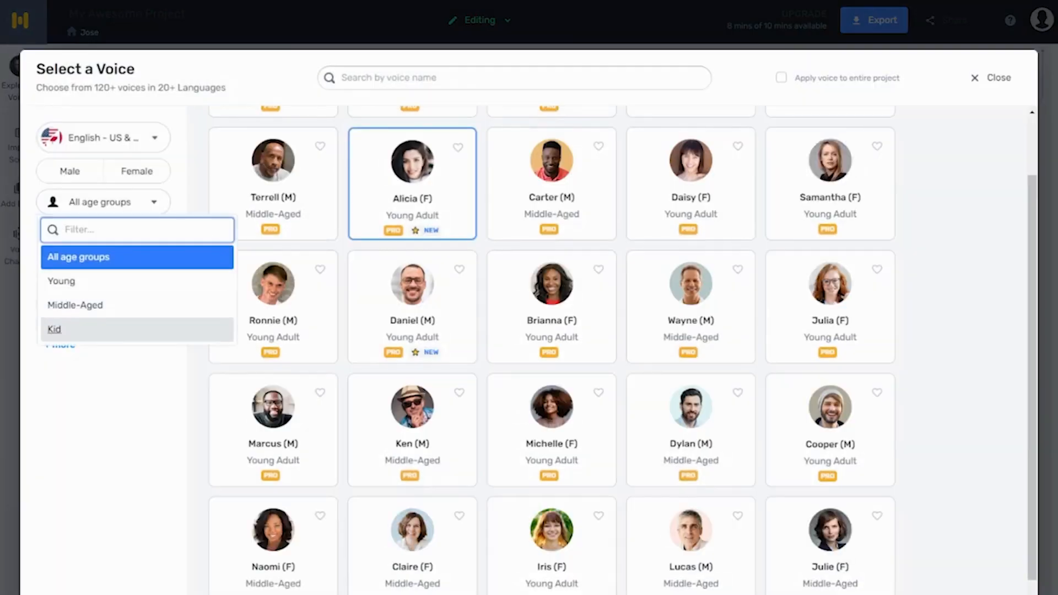
{"action": "left_click", "coordinate": [69, 171]}
{"action": "left_click", "coordinate": [137, 171]}
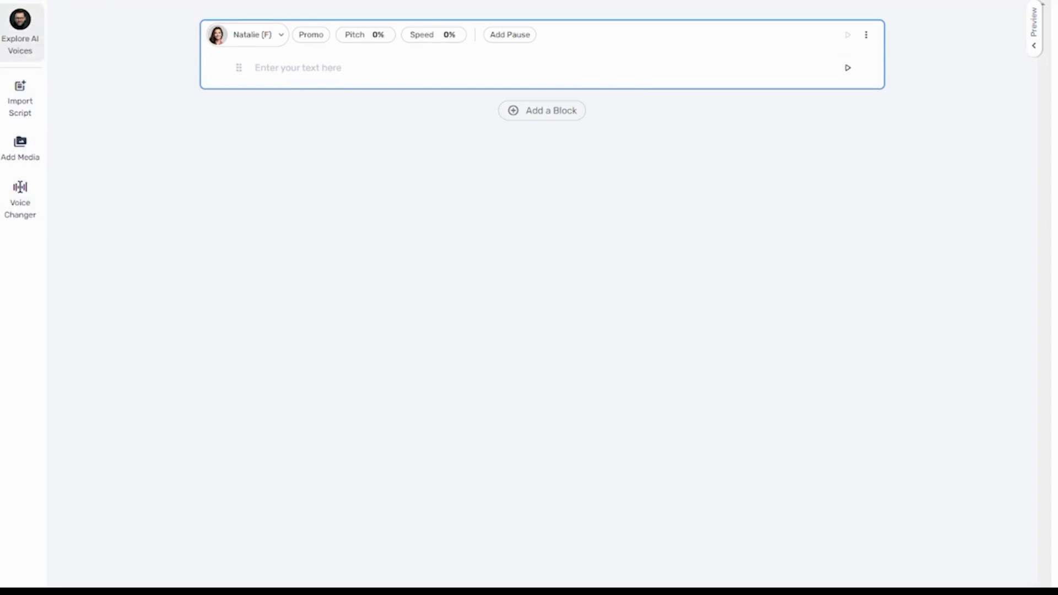
{"action": "type", "text": "Murf Au"}
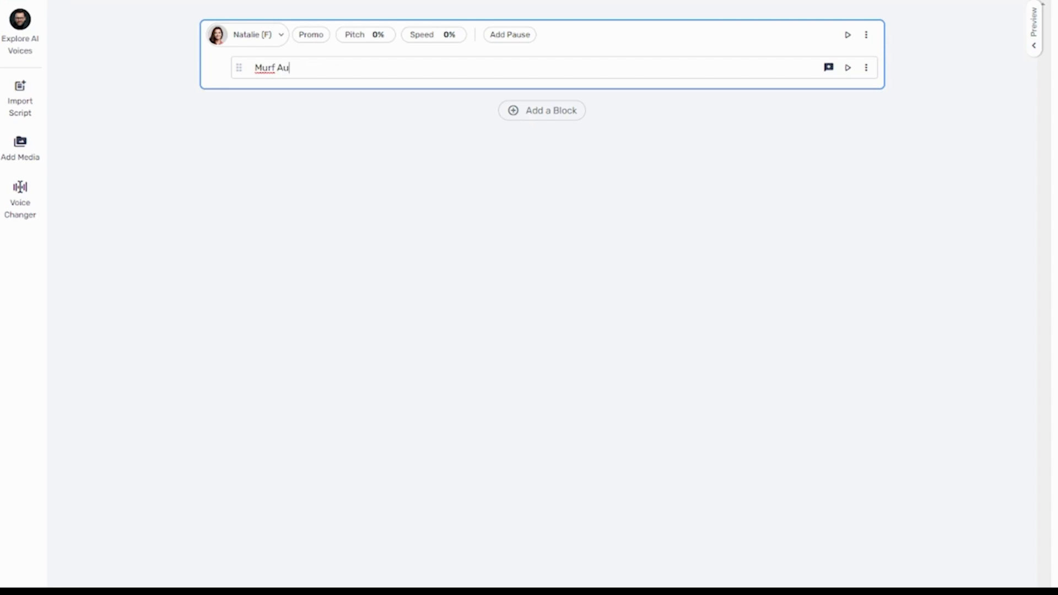
{"action": "key", "text": "BackSpace"}
{"action": "key", "text": "BackSpace"}
{"action": "key", "text": "BackSpace"}
{"action": "key", "text": "BackSpace"}
{"action": "key", "text": "BackSpace"}
{"action": "key", "text": "BackSpace"}
{"action": "key", "text": "BackSpace"}
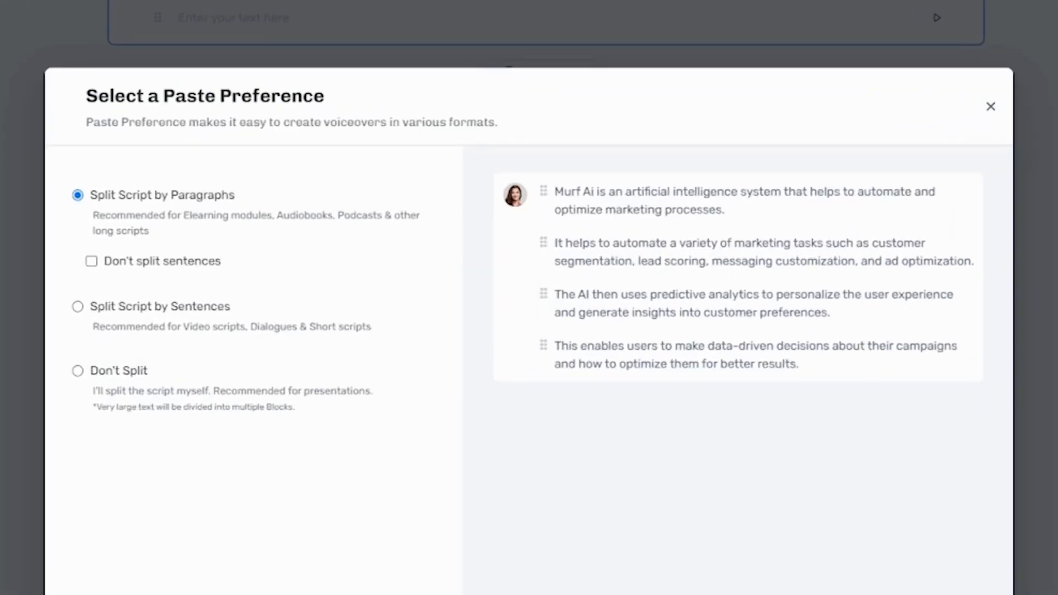
Insert the pasted Murf Ai marketing script into the empty block, using Split Script by Sentences as the paste preference.
{"action": "left_click", "coordinate": [78, 306]}
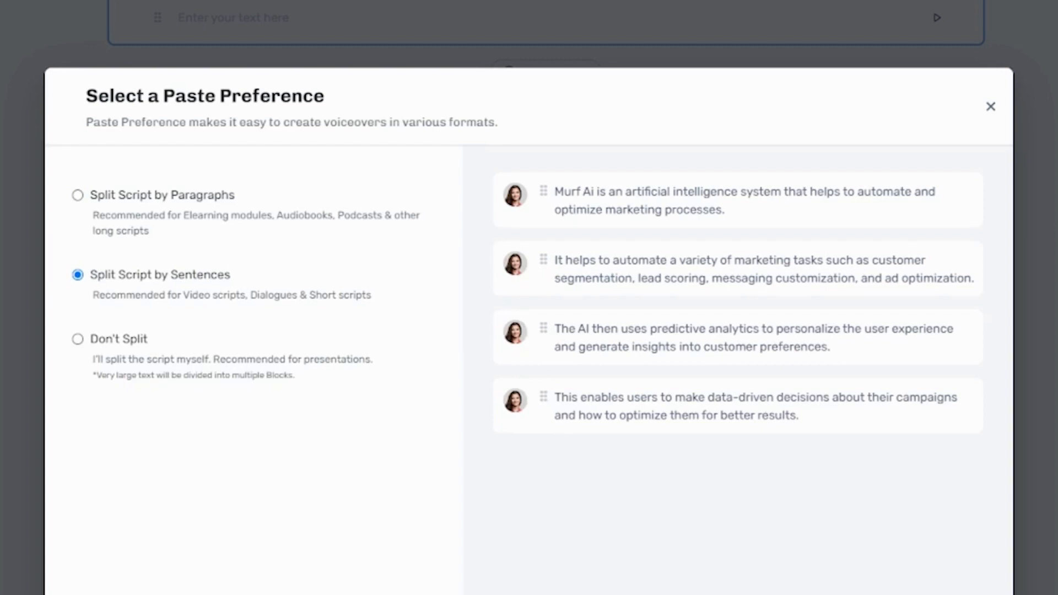
{"action": "key", "text": "Return"}
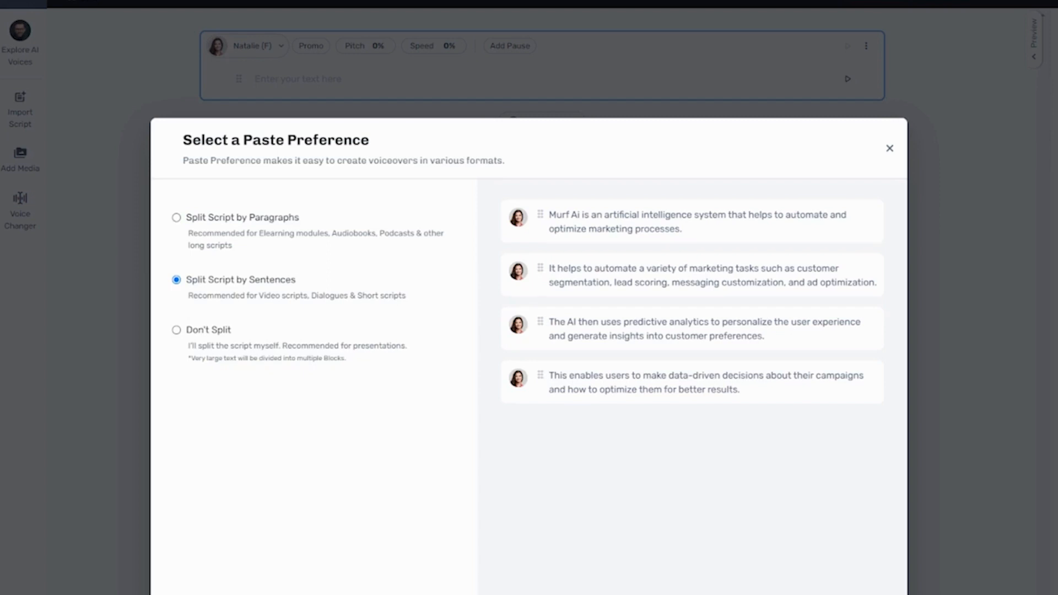
{"action": "key", "text": "Return"}
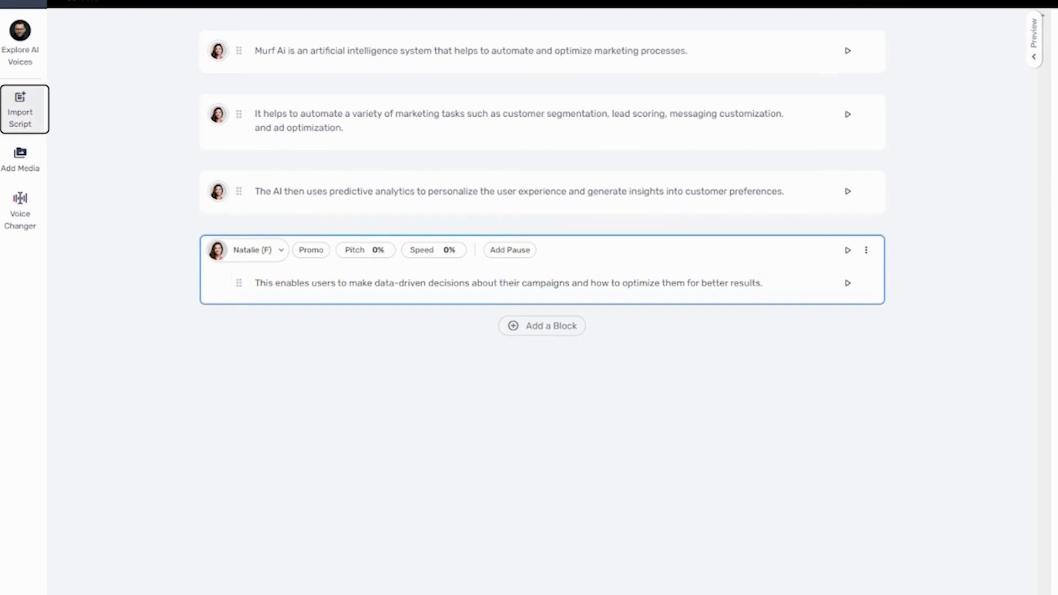
Check which file formats the script import dialog accepts, and close it without importing anything.
{"action": "left_click", "coordinate": [24, 110]}
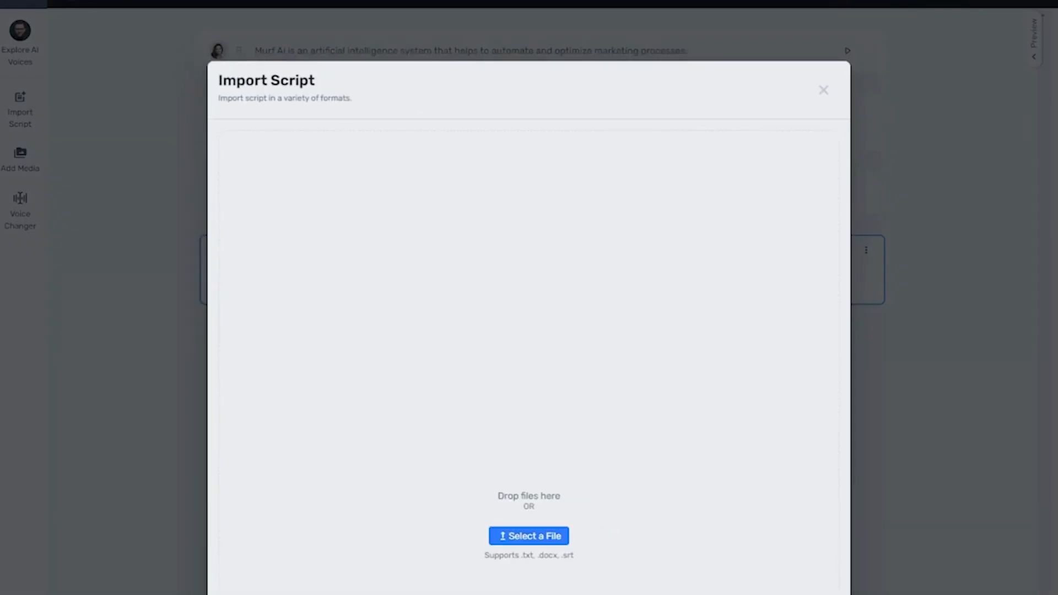
{"action": "left_click", "coordinate": [823, 90]}
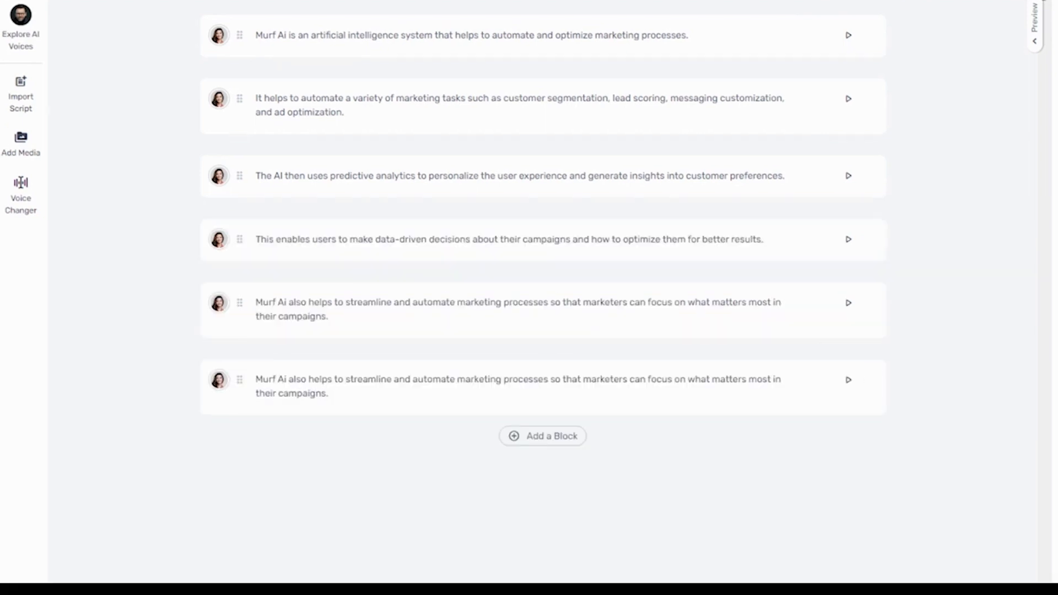
Add a block at the end of the script and paste the remaining Murf Ai sentences into it, split by sentences.
{"action": "left_click", "coordinate": [543, 436]}
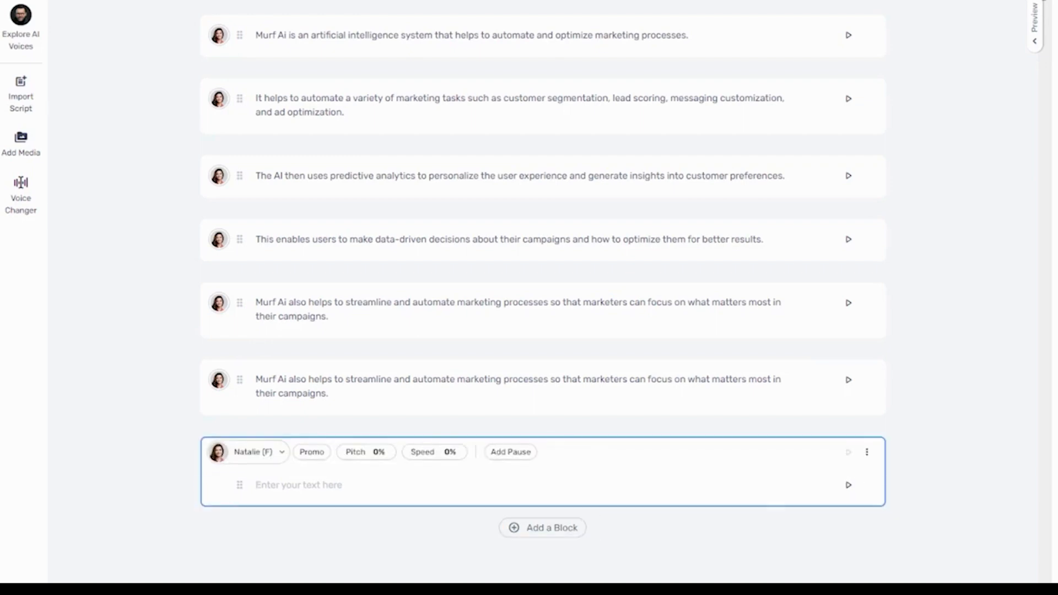
{"action": "key", "text": "ctrl+v"}
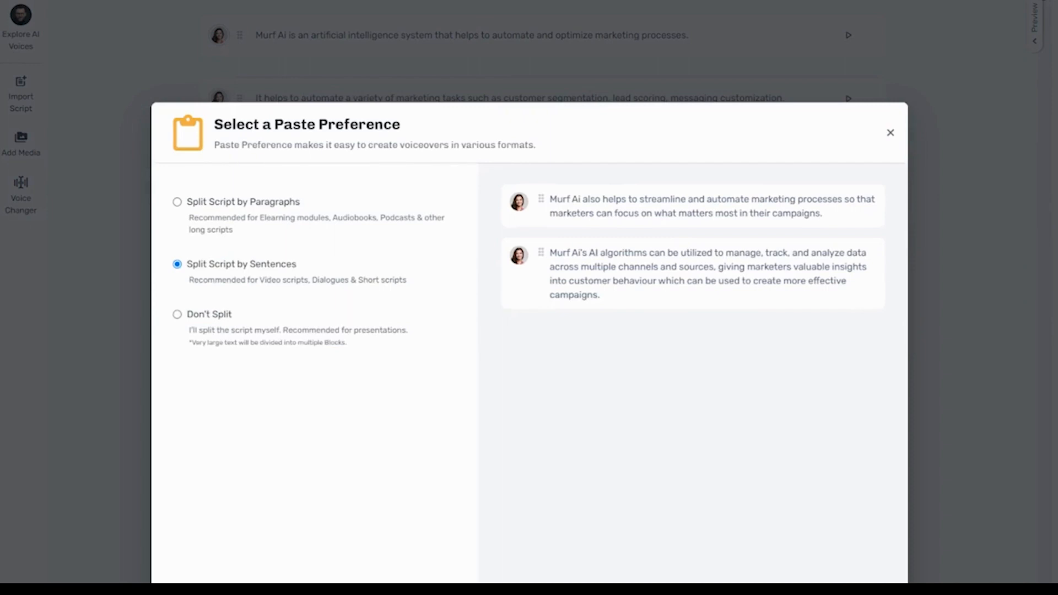
{"action": "key", "text": "Return"}
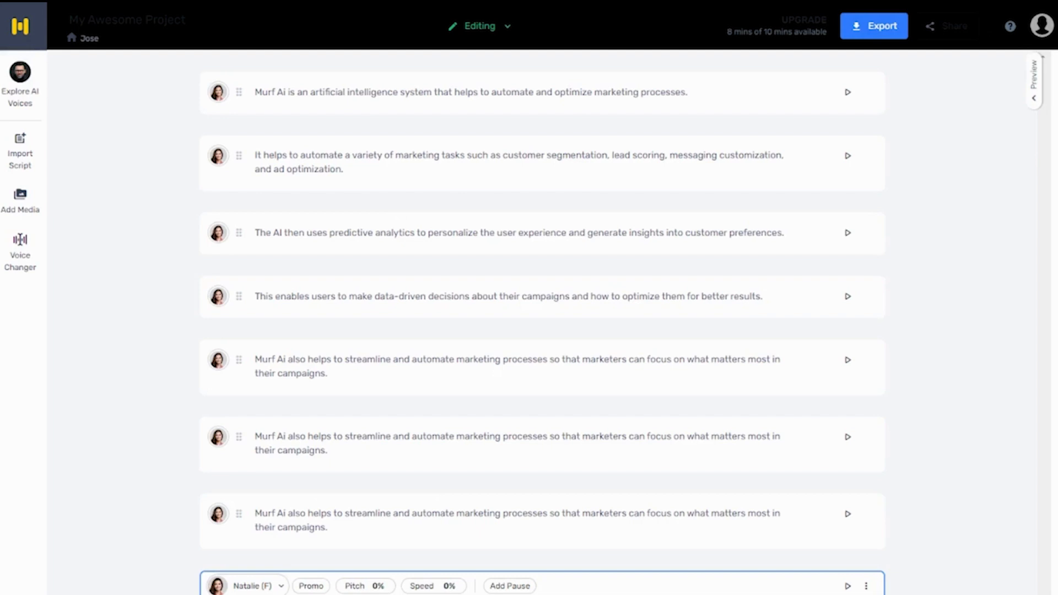
Compare the Natalie, Charles and Terrell voices and assign the Terrell (M) voice to the first script block.
{"action": "left_click", "coordinate": [20, 84]}
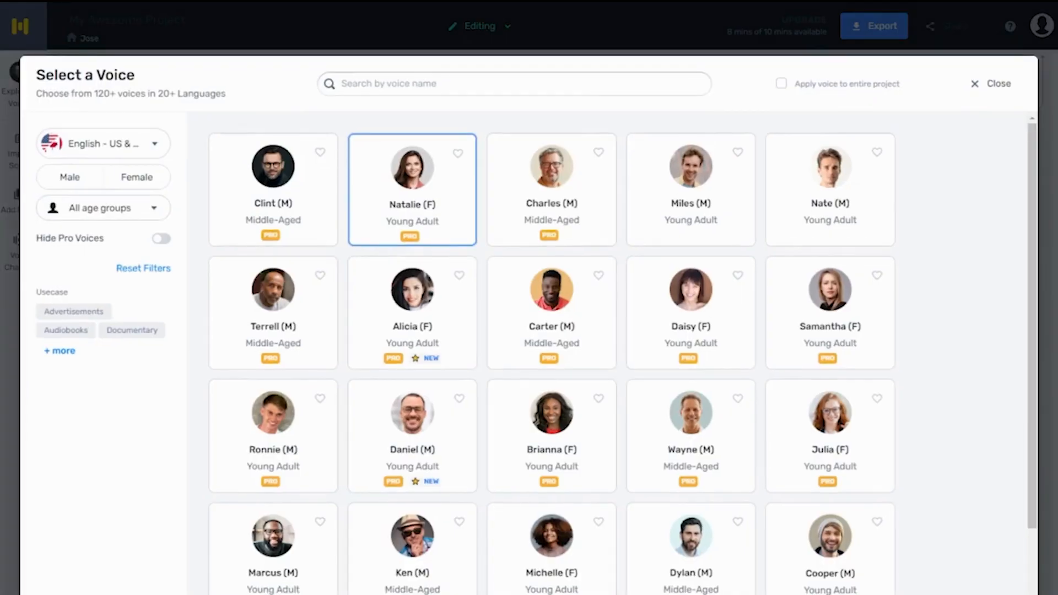
{"action": "mouse_move", "coordinate": [413, 190]}
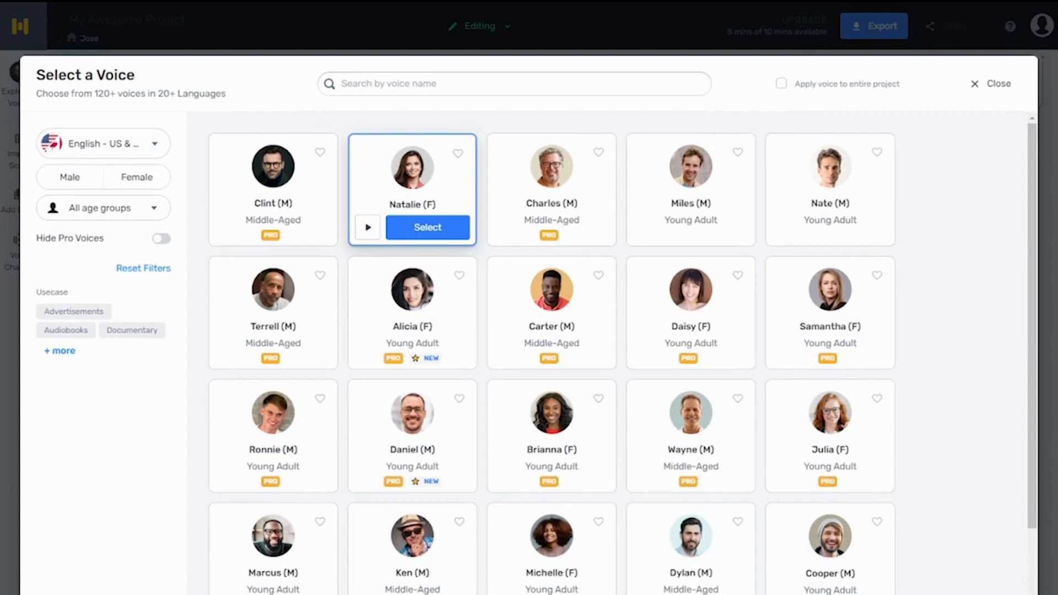
{"action": "mouse_move", "coordinate": [428, 351]}
{"action": "mouse_move", "coordinate": [567, 228]}
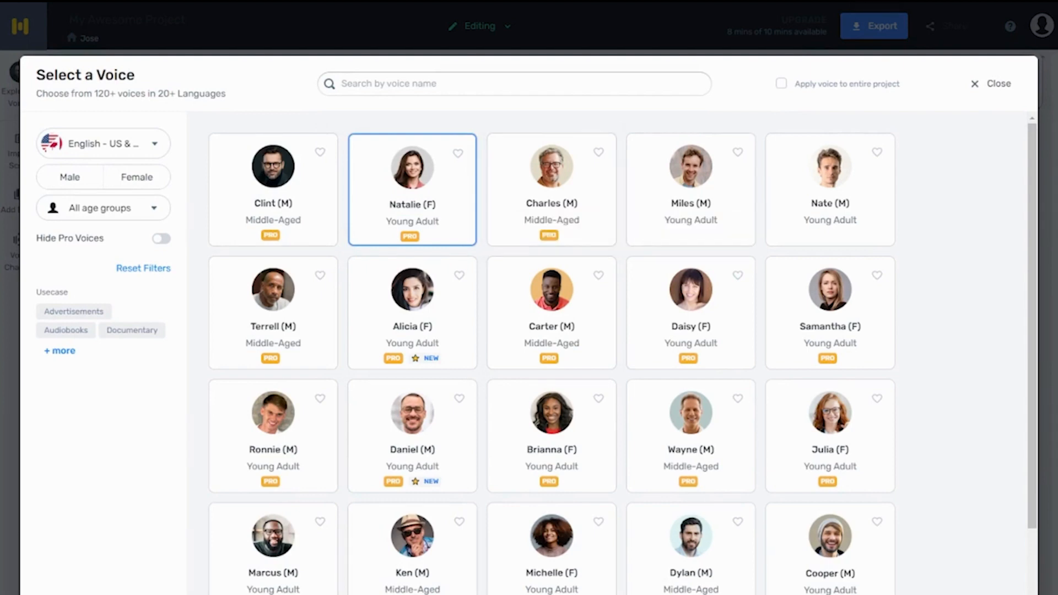
{"action": "mouse_move", "coordinate": [276, 341]}
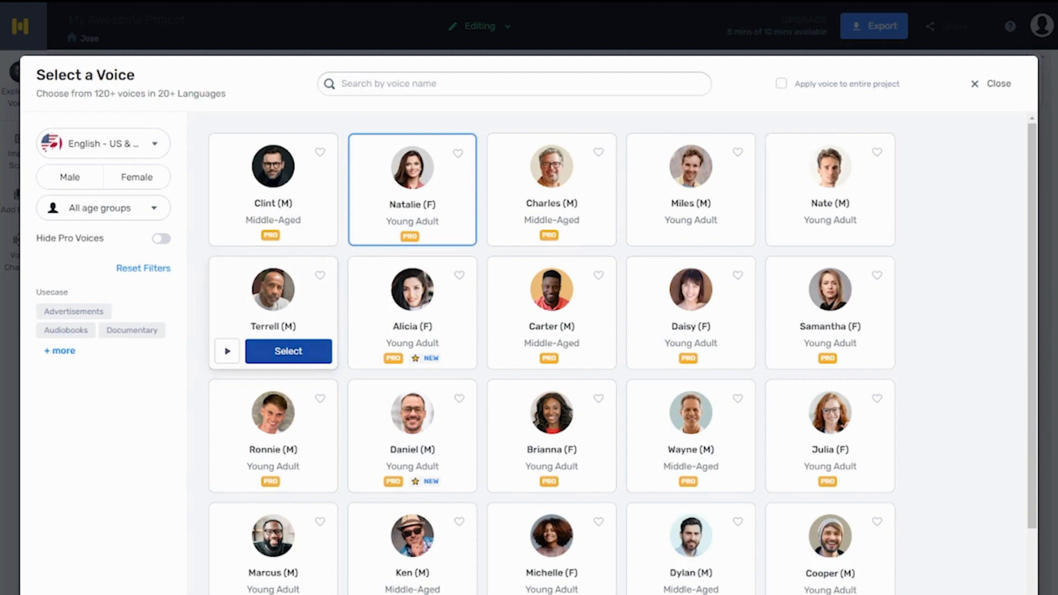
{"action": "left_click", "coordinate": [288, 351]}
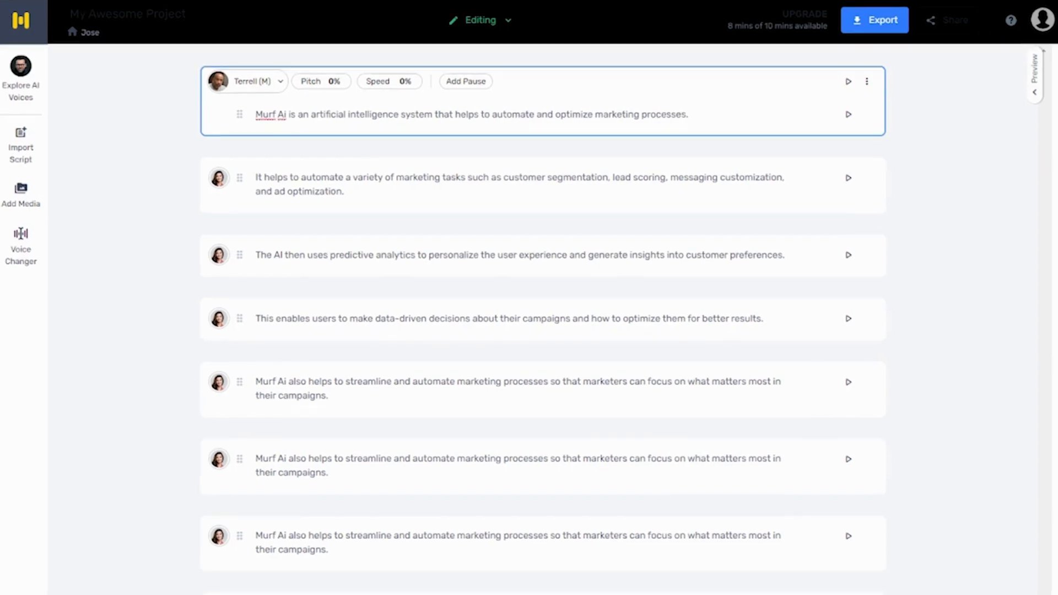
Apply all of the first block's settings to the project: Terrell (M) voice, General style, 0% speed and 0% pitch.
{"action": "left_click", "coordinate": [867, 81]}
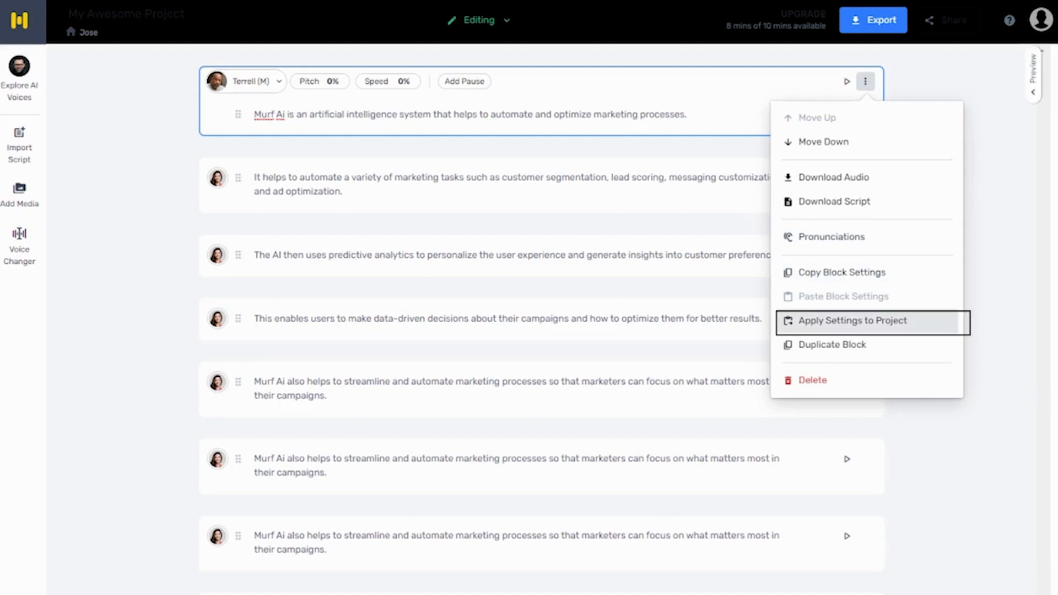
{"action": "left_click", "coordinate": [853, 321]}
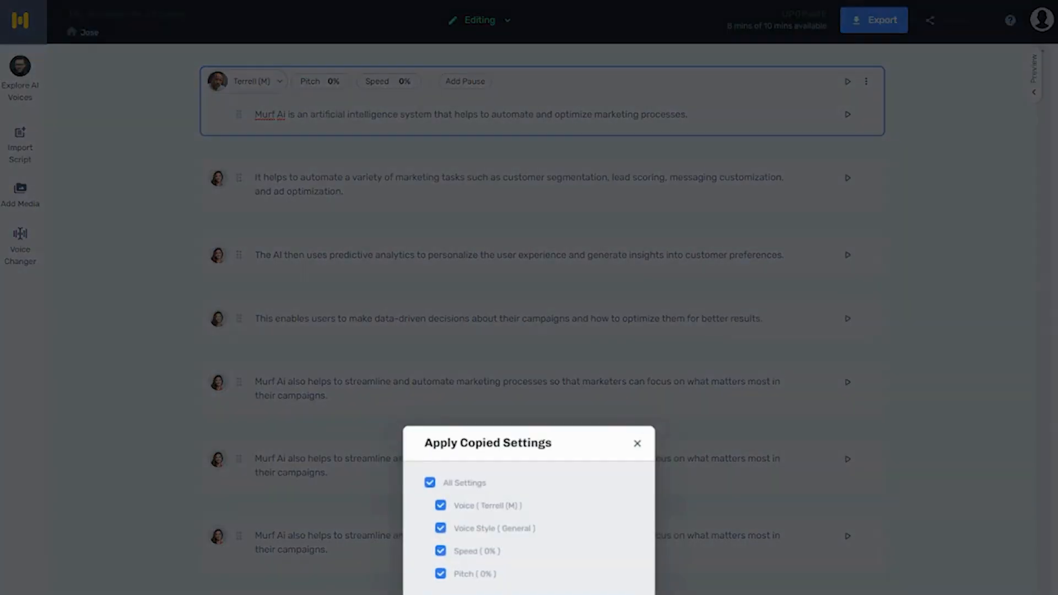
{"action": "key", "text": "Return"}
{"action": "left_click", "coordinate": [273, 191]}
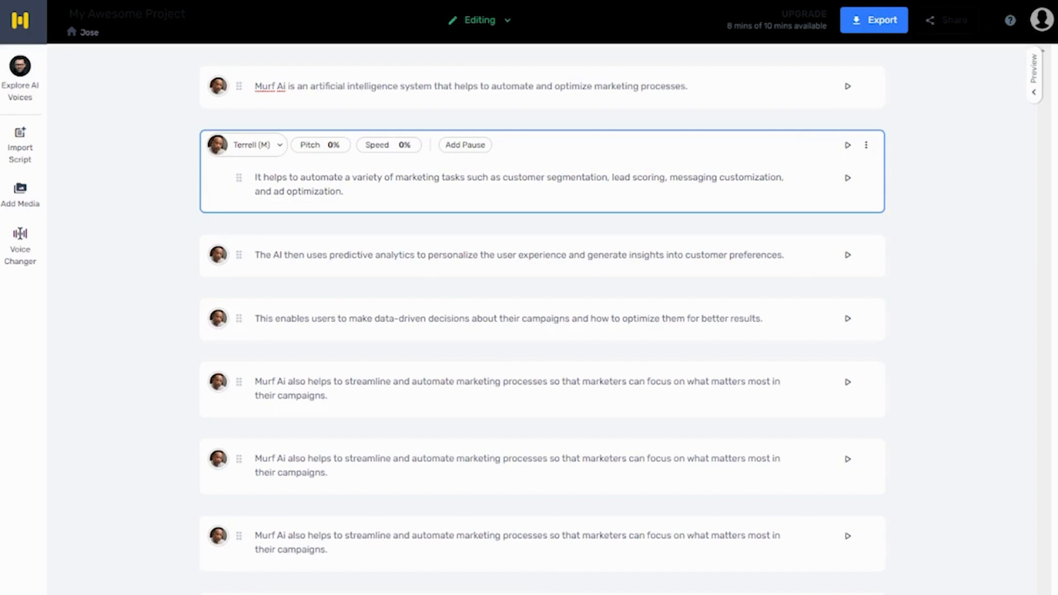
Generate the voiceover for the whole project, play it back, and expand the timeline with its audio tracks.
{"action": "scroll", "coordinate": [529, 298], "scroll_direction": "down", "scroll_amount": 7}
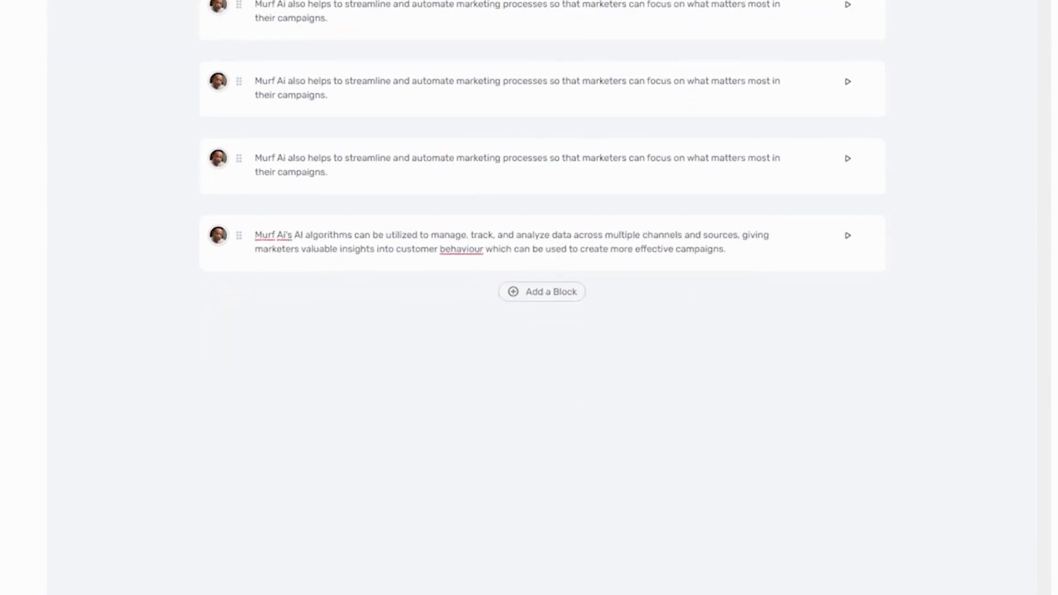
{"action": "scroll", "coordinate": [530, 297], "scroll_direction": "down", "scroll_amount": 2}
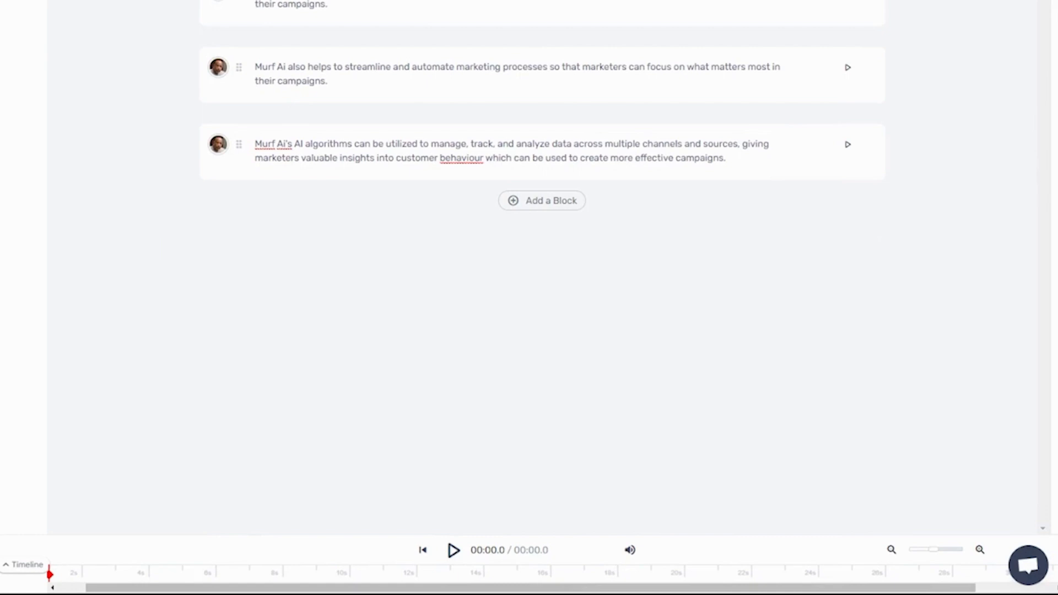
{"action": "left_click", "coordinate": [453, 550]}
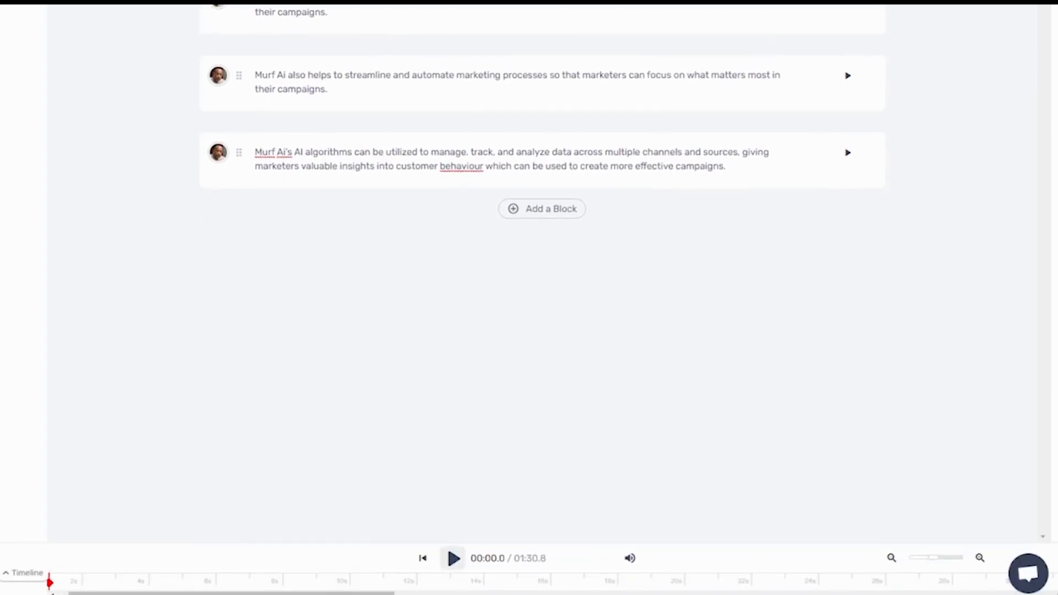
{"action": "left_click", "coordinate": [454, 559]}
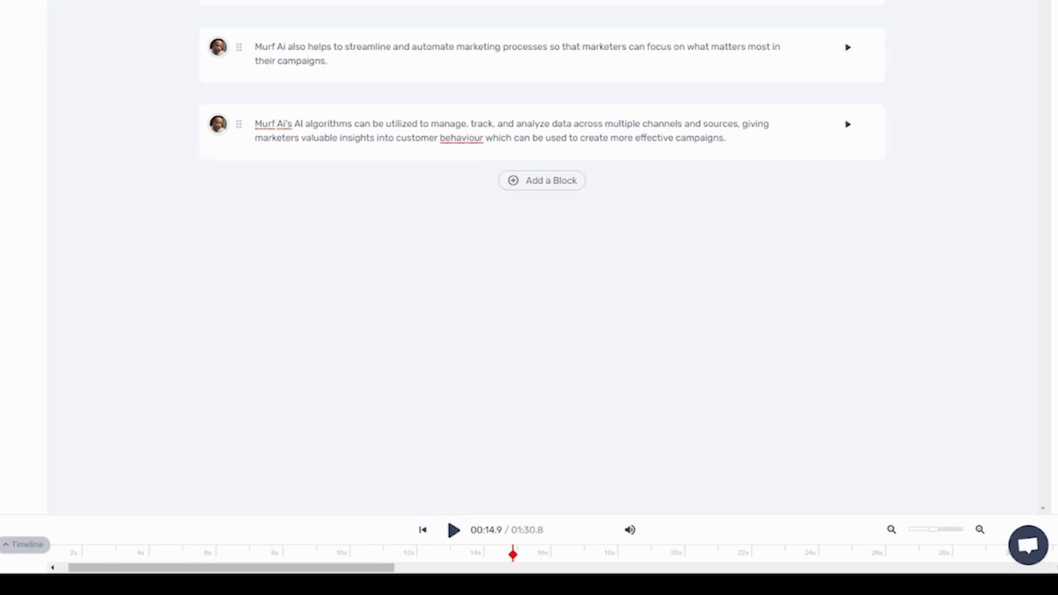
{"action": "left_click", "coordinate": [24, 543]}
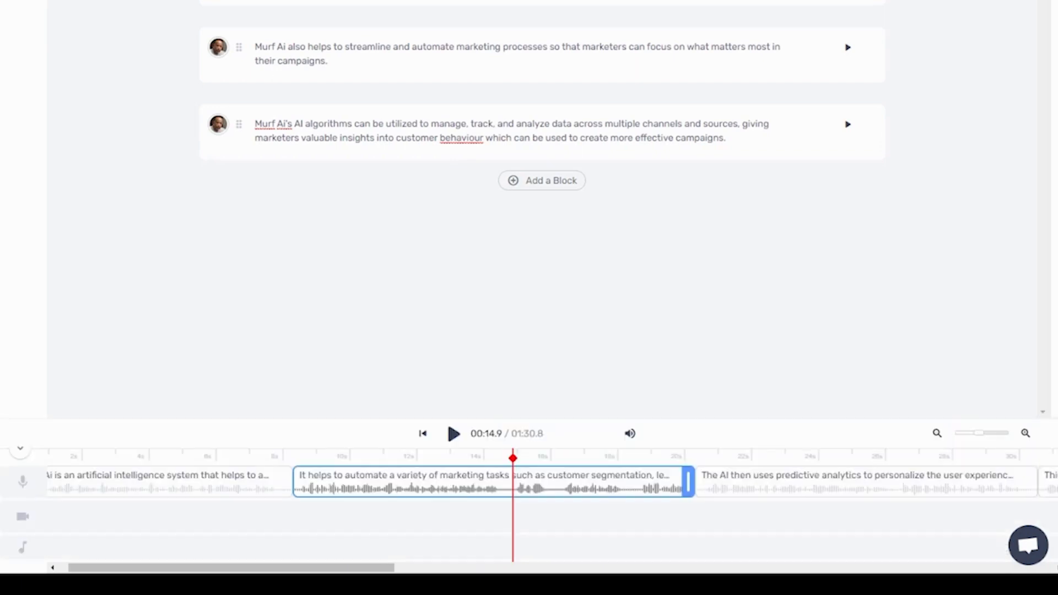
{"action": "key", "text": "space"}
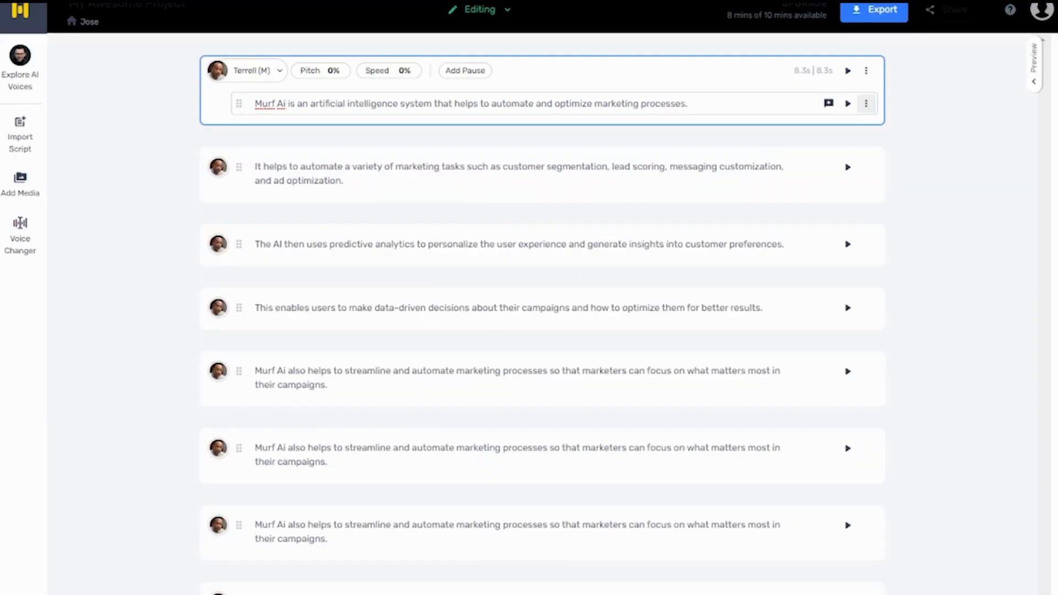
Play the first sentence and review the pitch, speed and pause options of its block without changing them.
{"action": "left_click", "coordinate": [847, 103]}
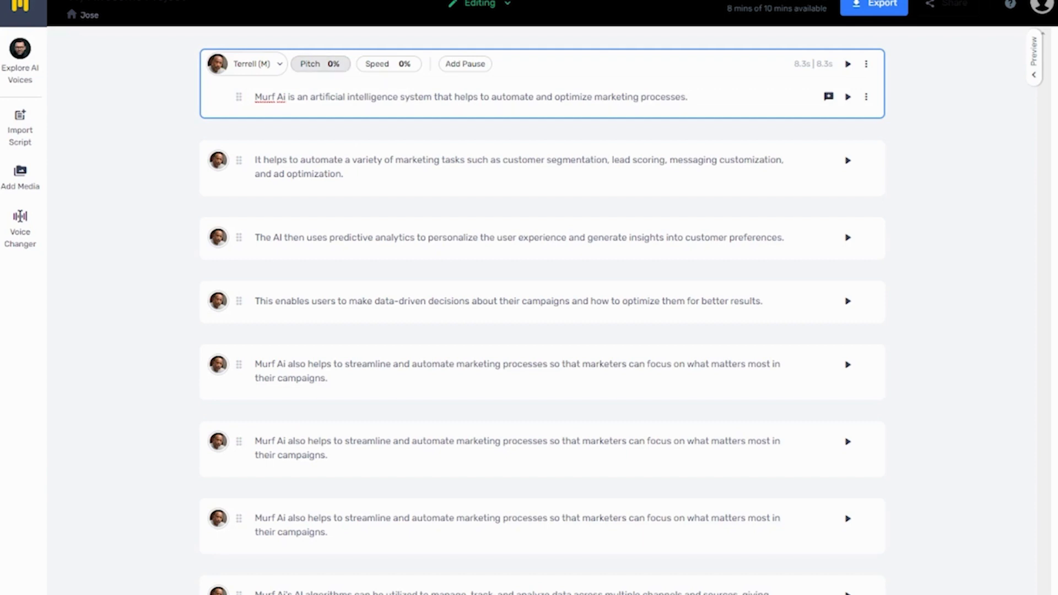
{"action": "left_click", "coordinate": [320, 64]}
{"action": "left_click", "coordinate": [389, 64]}
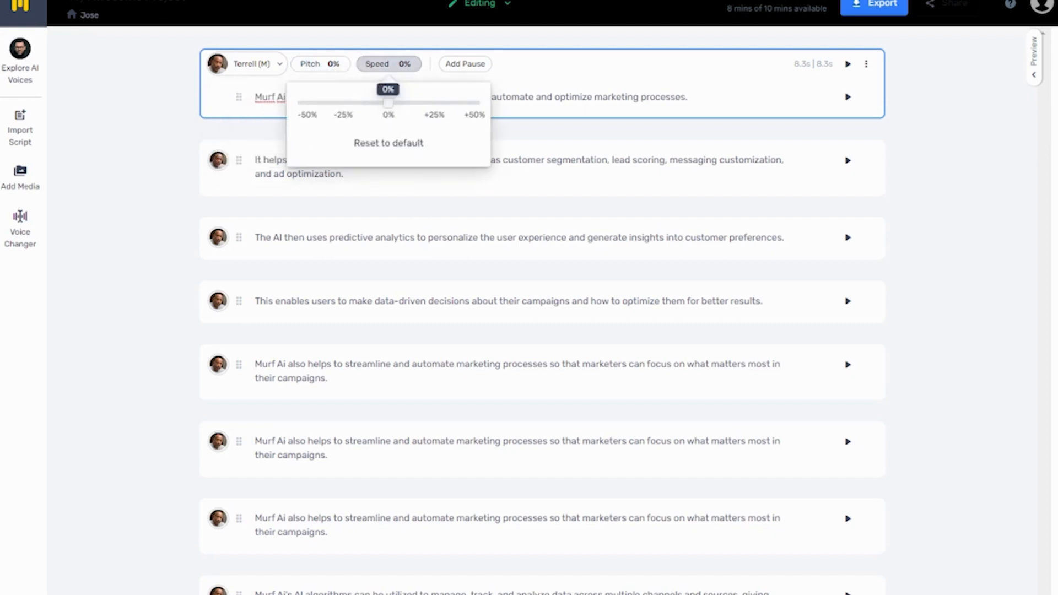
{"action": "left_click", "coordinate": [466, 64]}
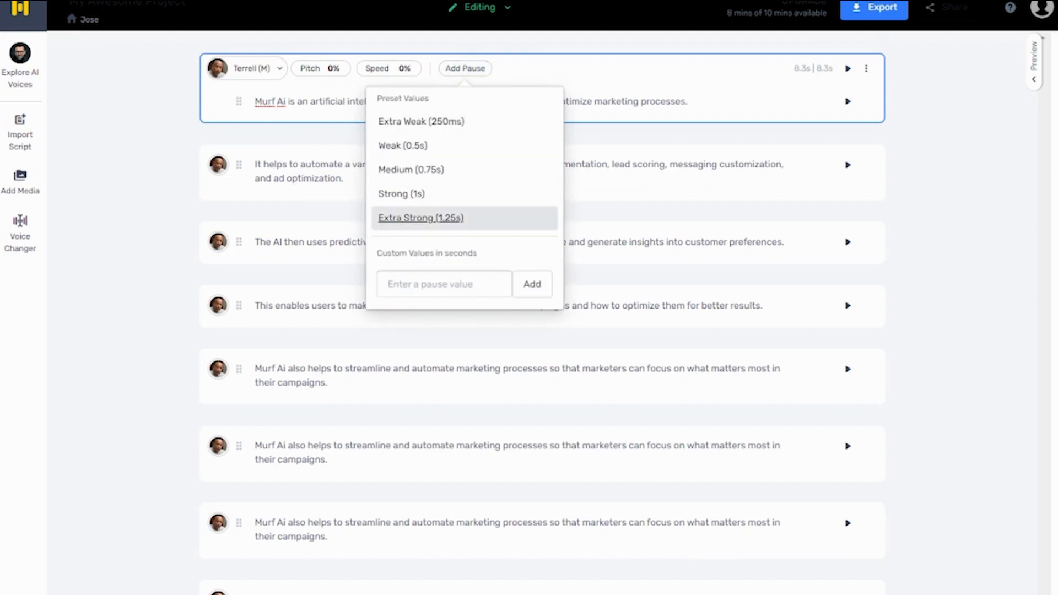
{"action": "key", "text": "Escape"}
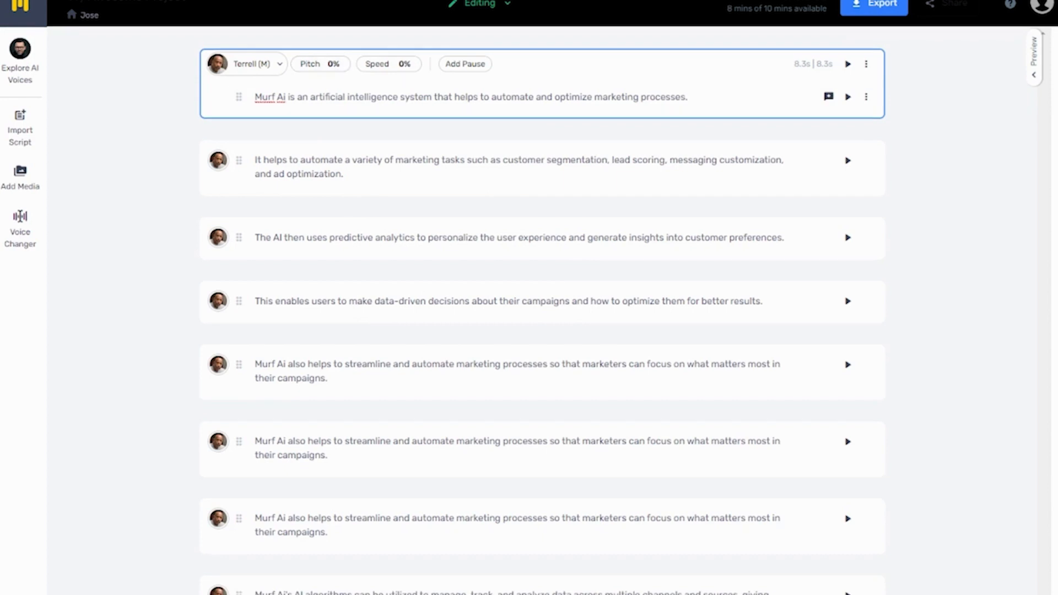
Set the first block's pitch to +17% and its speed to +5%.
{"action": "left_click", "coordinate": [320, 63]}
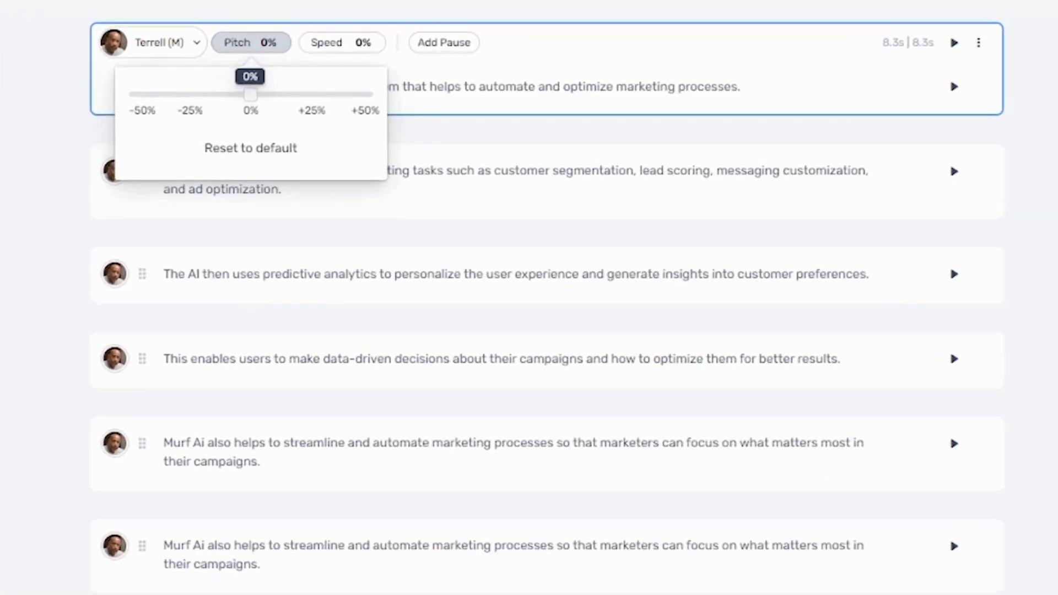
{"action": "key", "text": "Escape"}
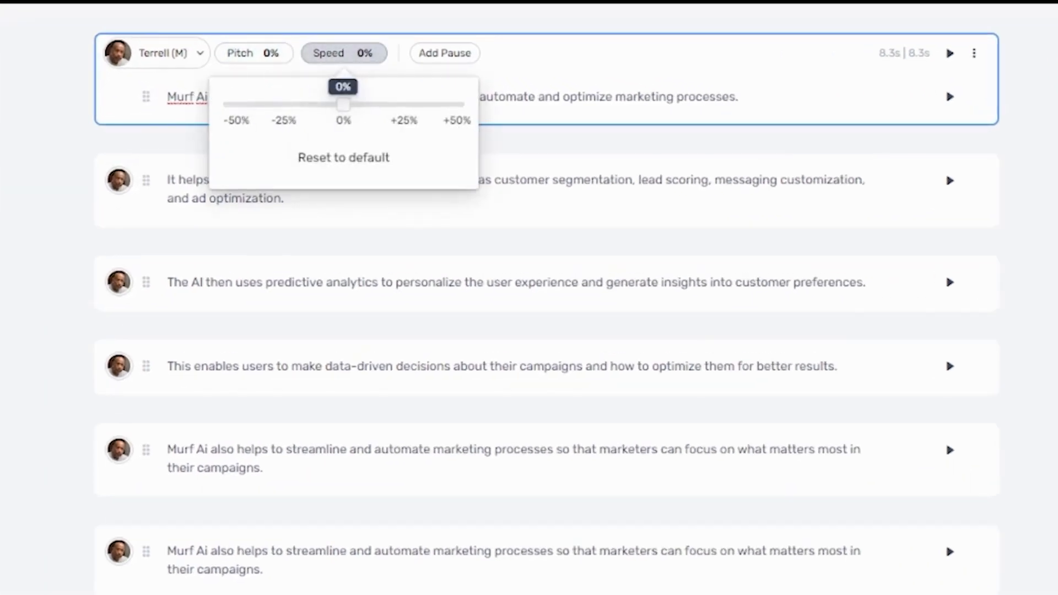
{"action": "key", "text": "Escape"}
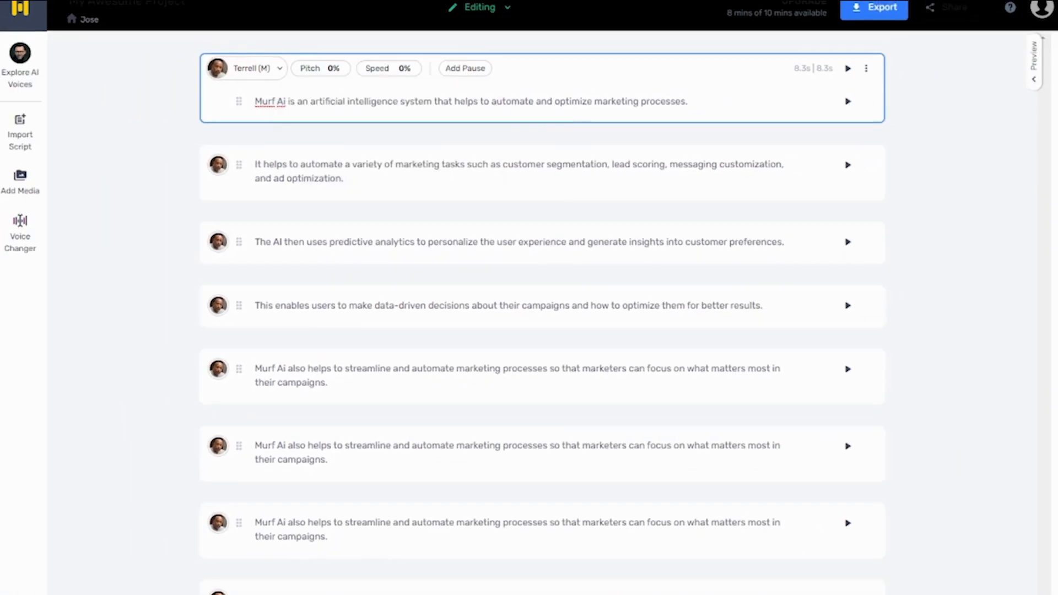
{"action": "left_click", "coordinate": [466, 68]}
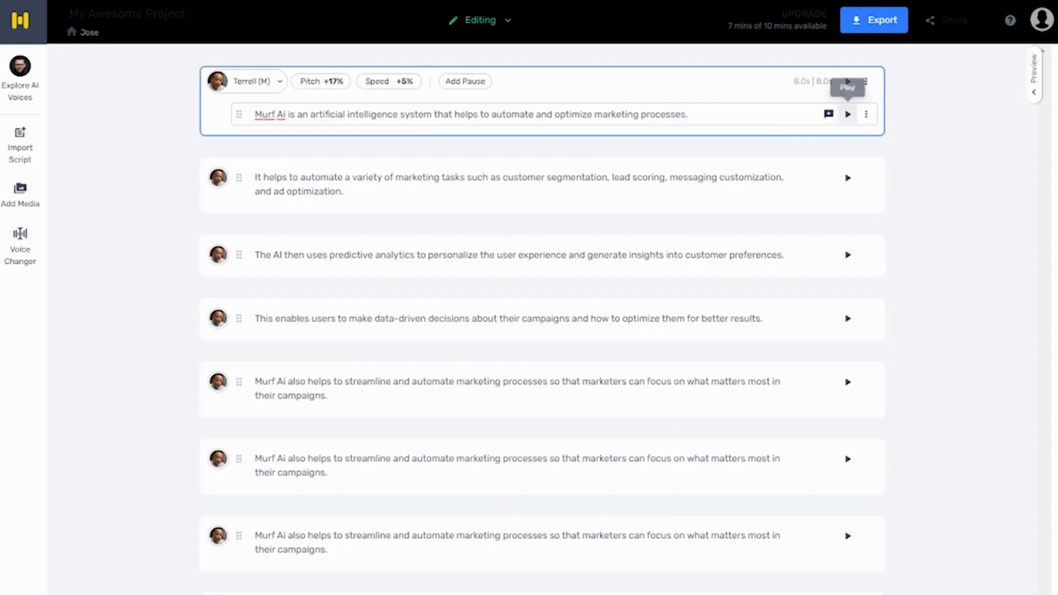
Play the first sentence several times to hear the adjusted pitch and speed.
{"action": "left_click", "coordinate": [847, 115]}
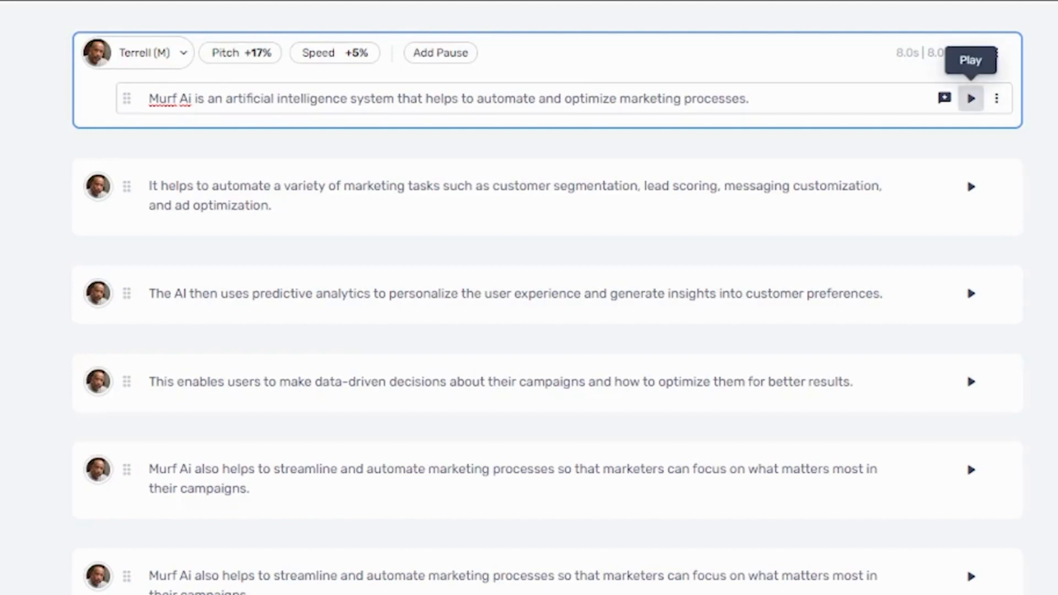
{"action": "left_click", "coordinate": [971, 98]}
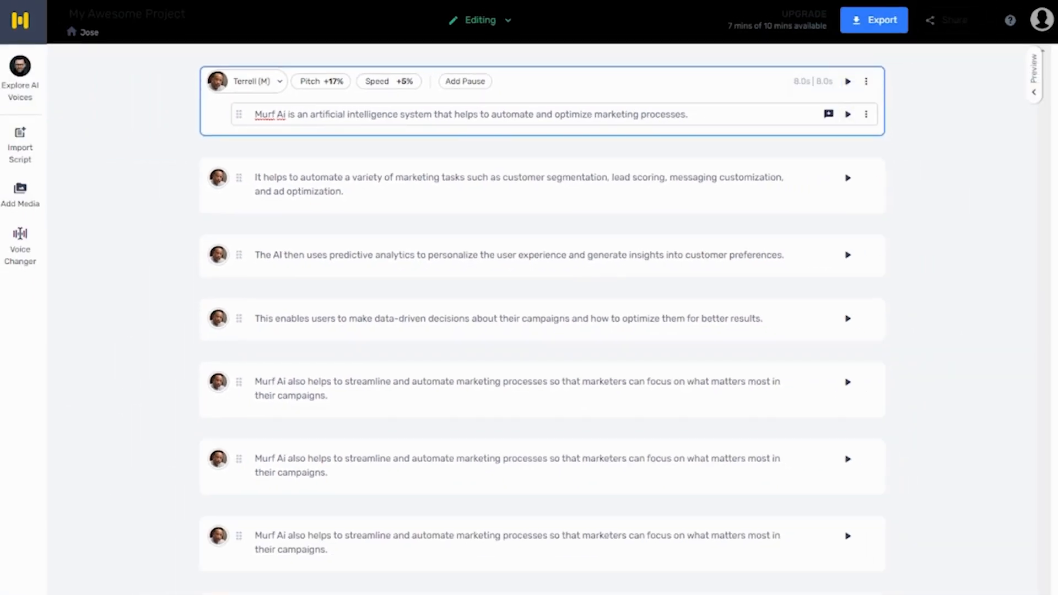
{"action": "left_click", "coordinate": [848, 114]}
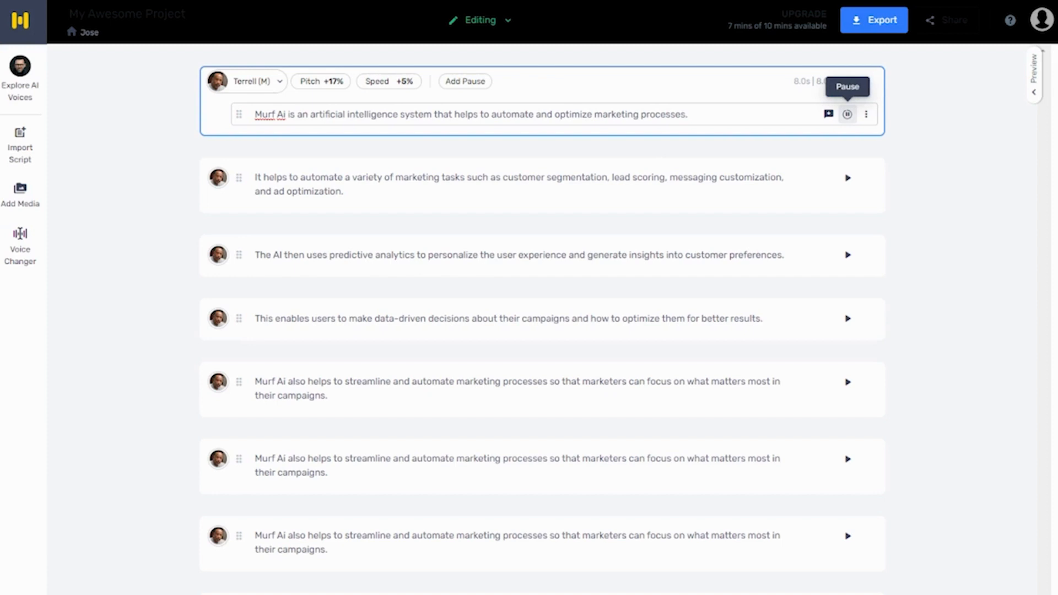
{"action": "left_click", "coordinate": [848, 114]}
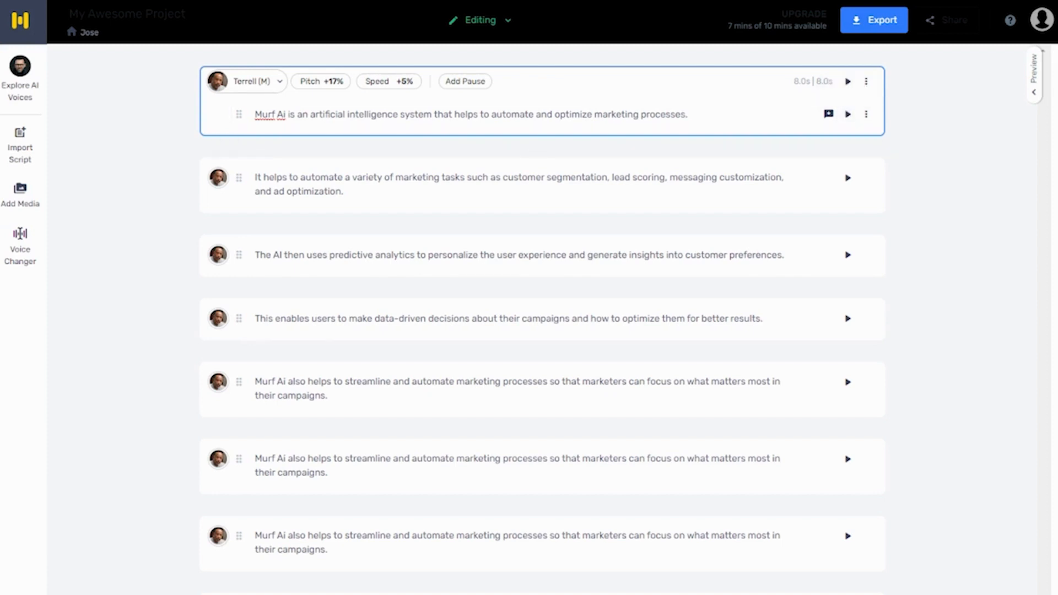
Try the first suggested US verb pronunciation for "automate" in the first sentence, restore the default, and open the custom pronunciation option.
{"action": "double_click", "coordinate": [511, 114]}
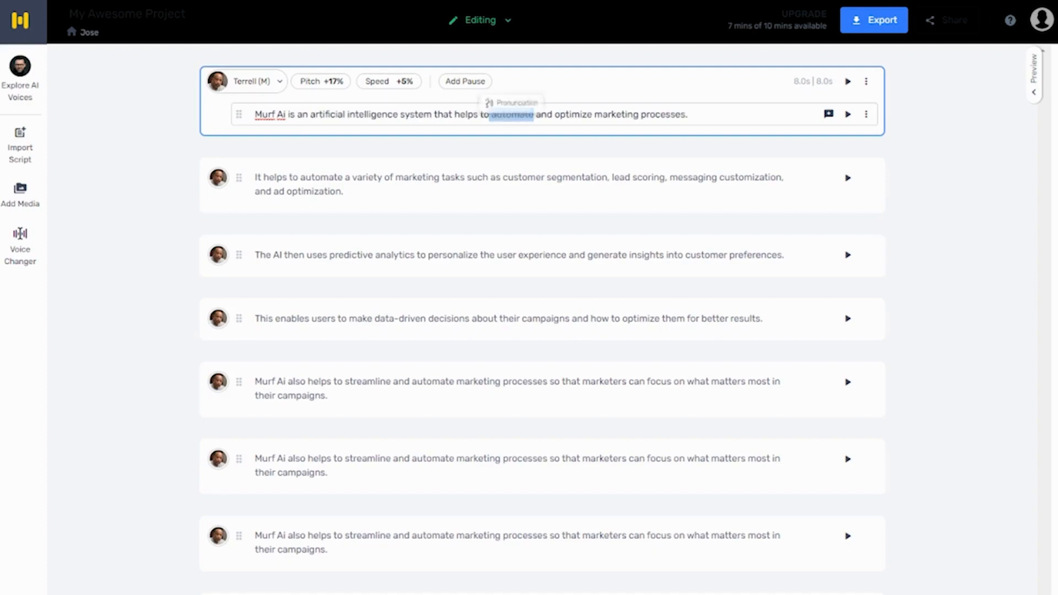
{"action": "left_click", "coordinate": [517, 94]}
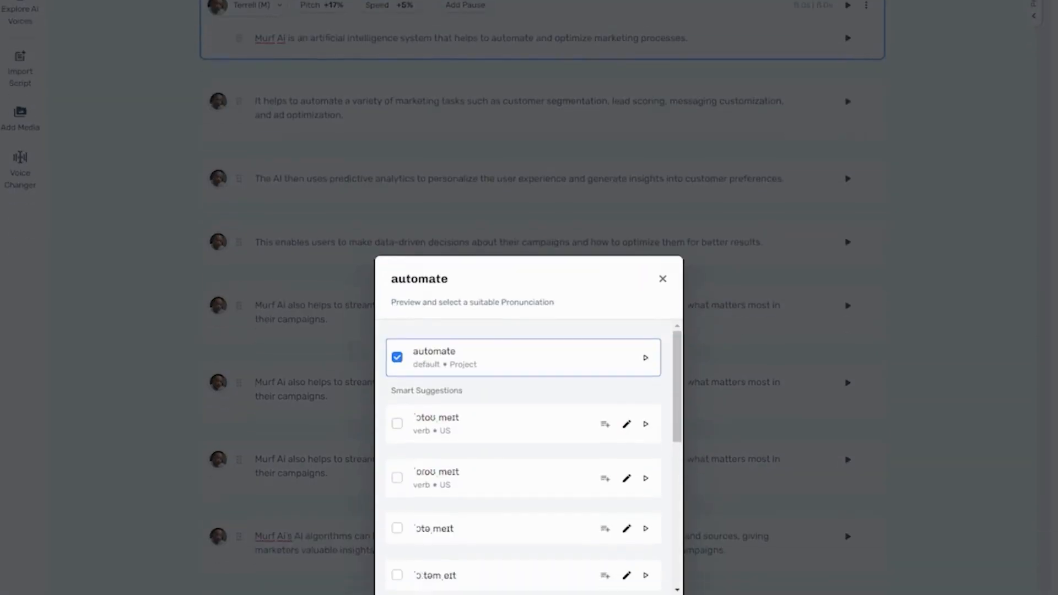
{"action": "left_click", "coordinate": [397, 388]}
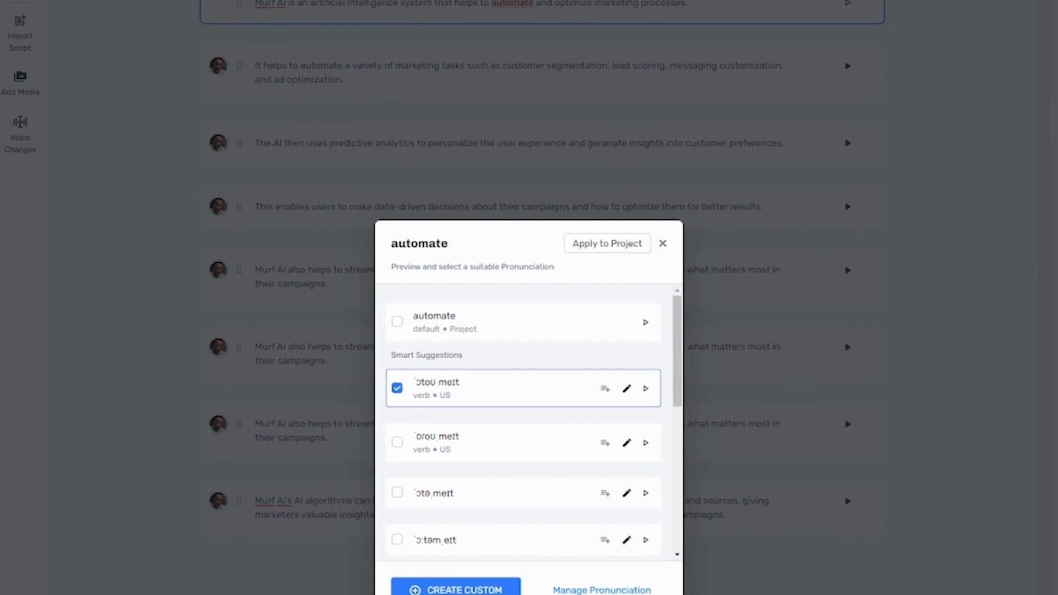
{"action": "left_click", "coordinate": [397, 388]}
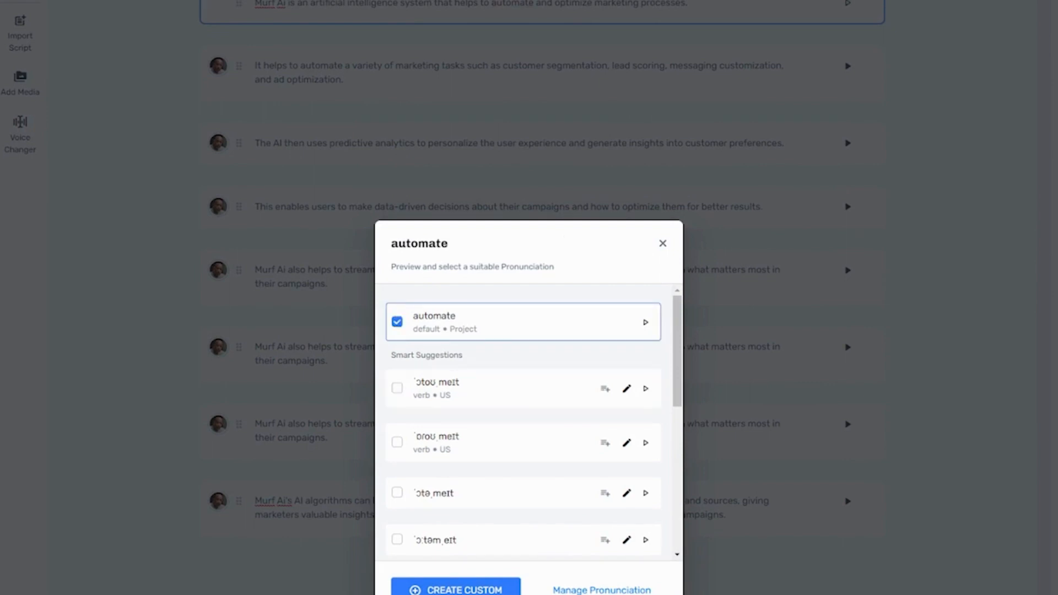
{"action": "left_click", "coordinate": [456, 589]}
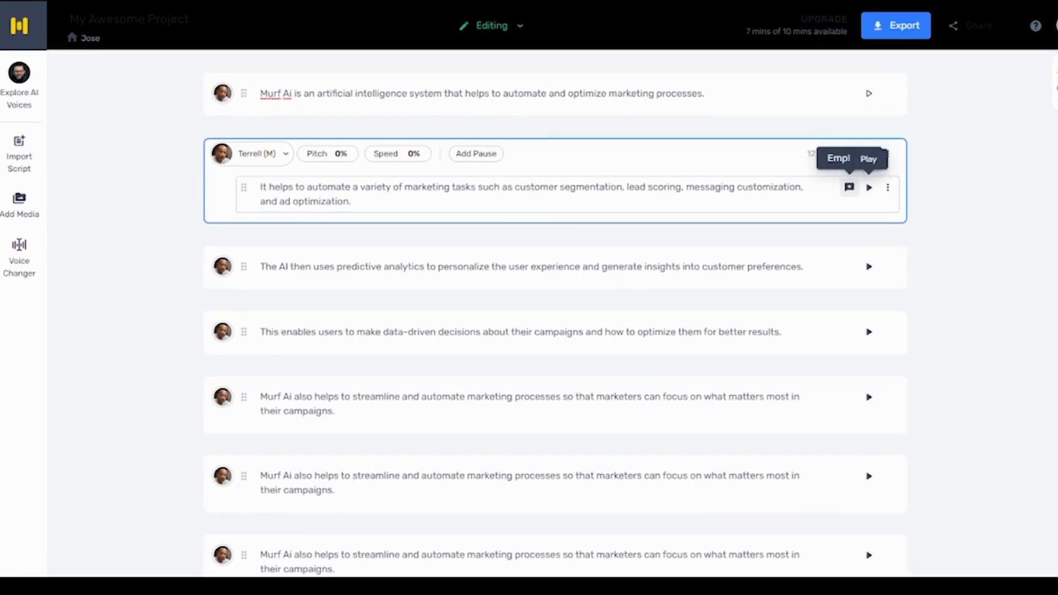
Check the emphasis editor for the second sentence, close it, and play that sentence.
{"action": "left_click", "coordinate": [849, 187]}
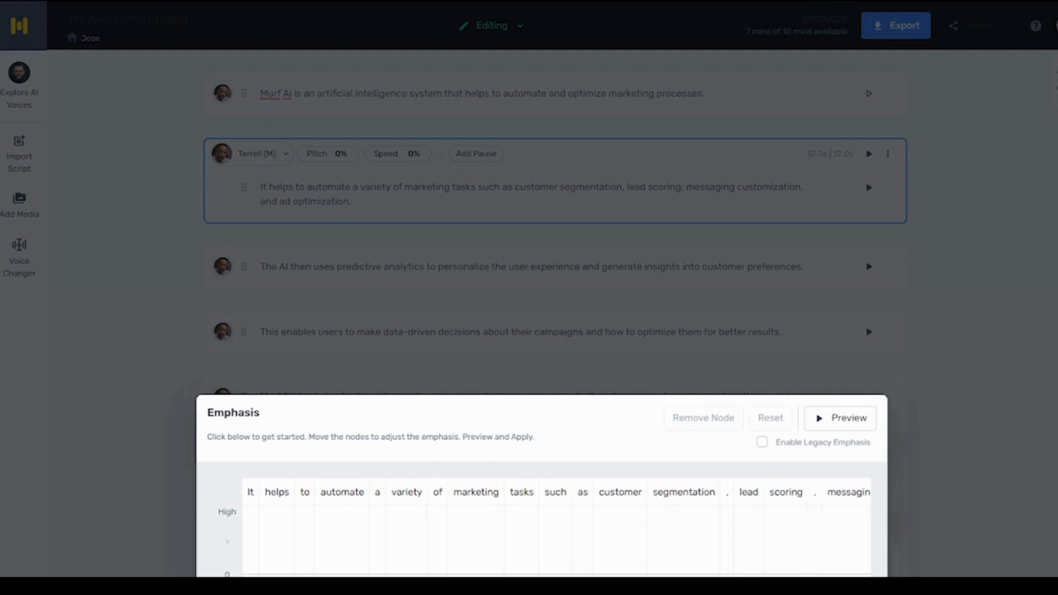
{"action": "key", "text": "Escape"}
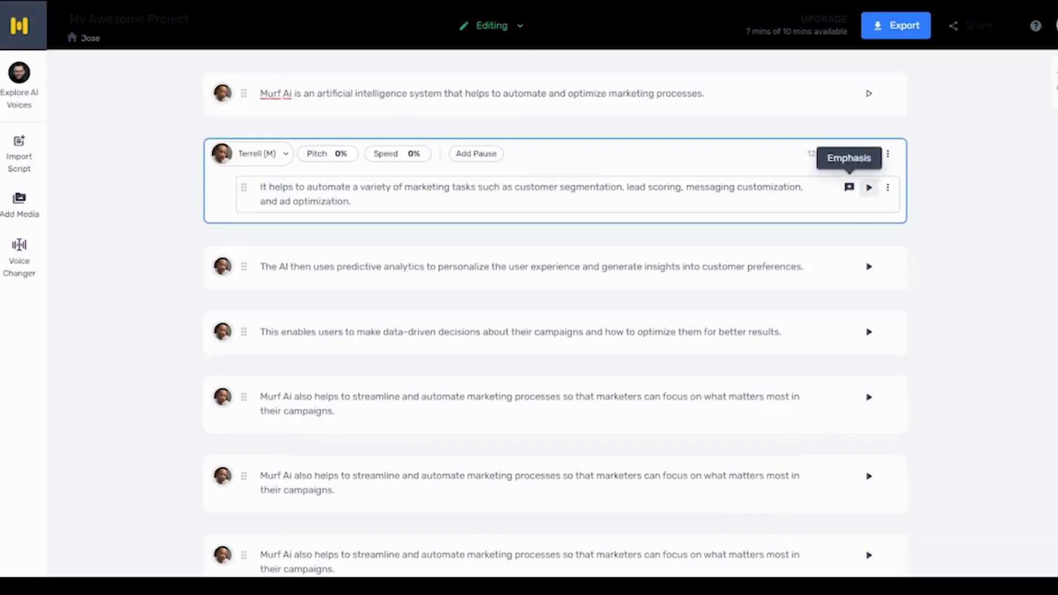
{"action": "left_click", "coordinate": [869, 188]}
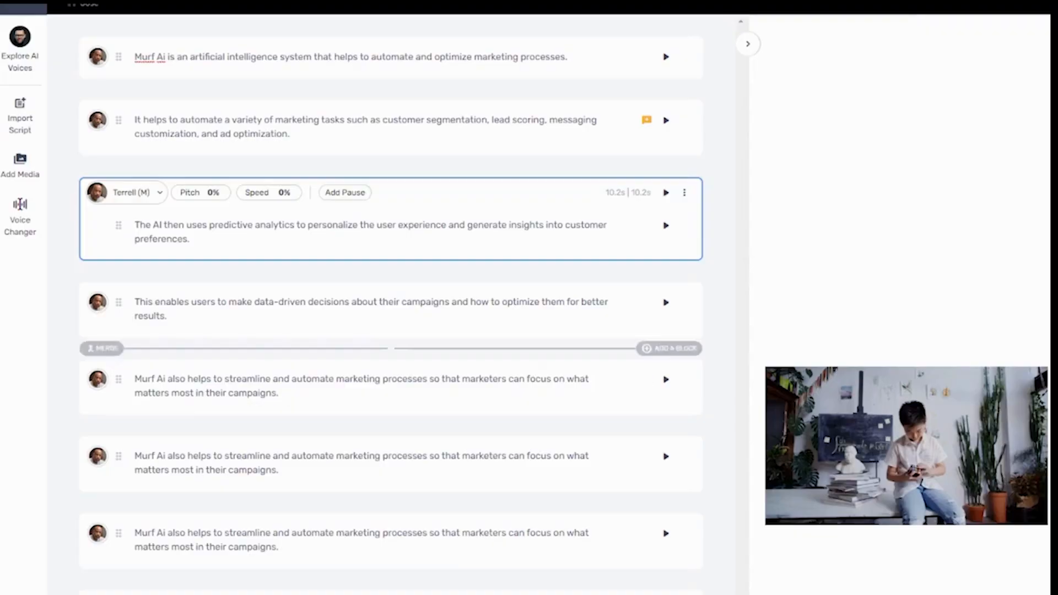
Open the stock music library to preview the tracks The Games and Mindless Curiosity, and play the project on the timeline.
{"action": "left_click", "coordinate": [19, 161]}
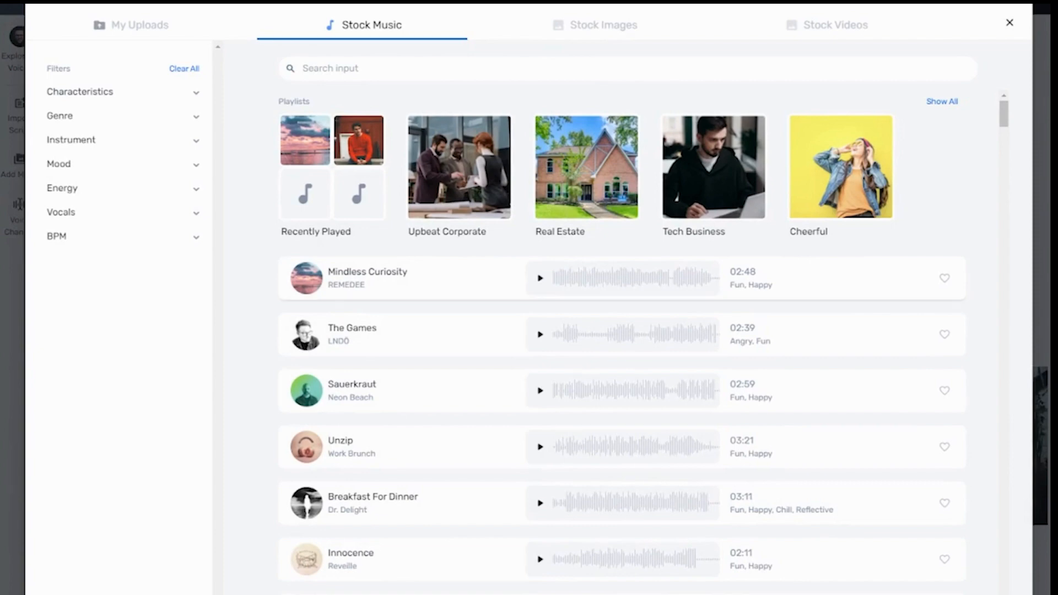
{"action": "left_click", "coordinate": [540, 335]}
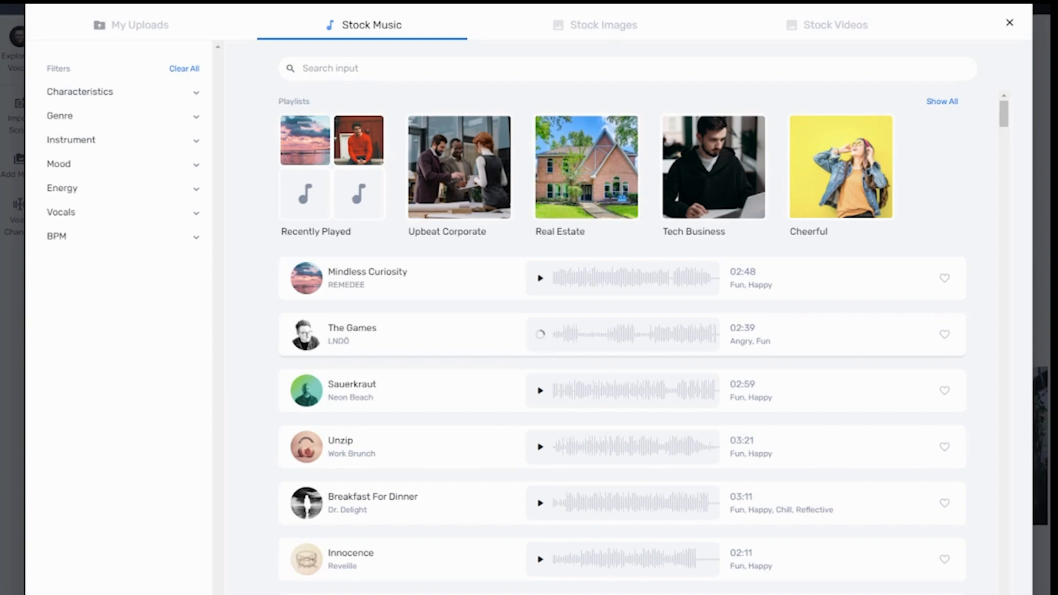
{"action": "left_click", "coordinate": [540, 278]}
{"action": "left_click", "coordinate": [540, 335]}
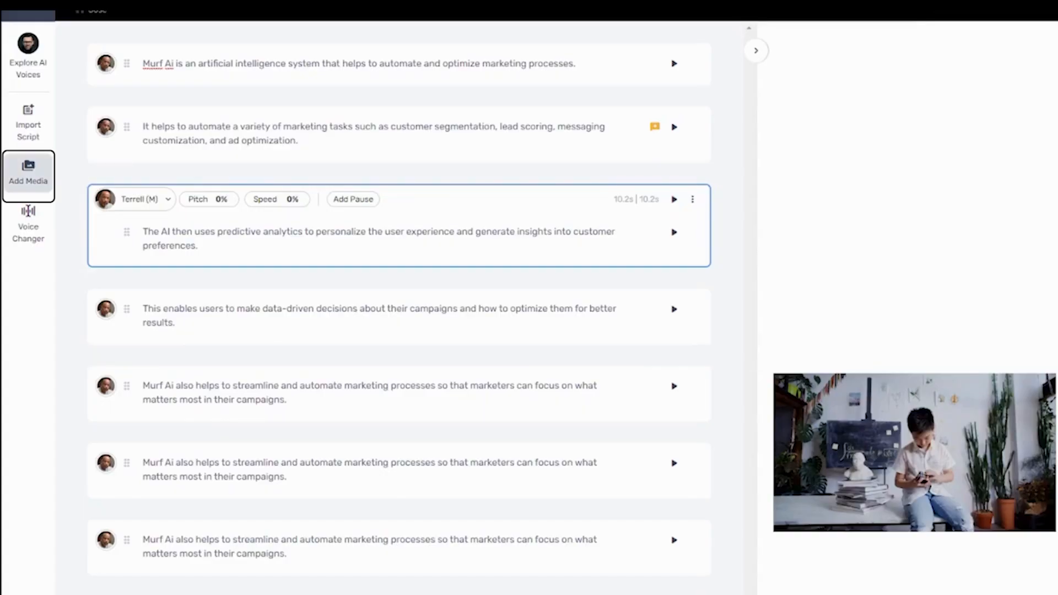
{"action": "left_click", "coordinate": [28, 173]}
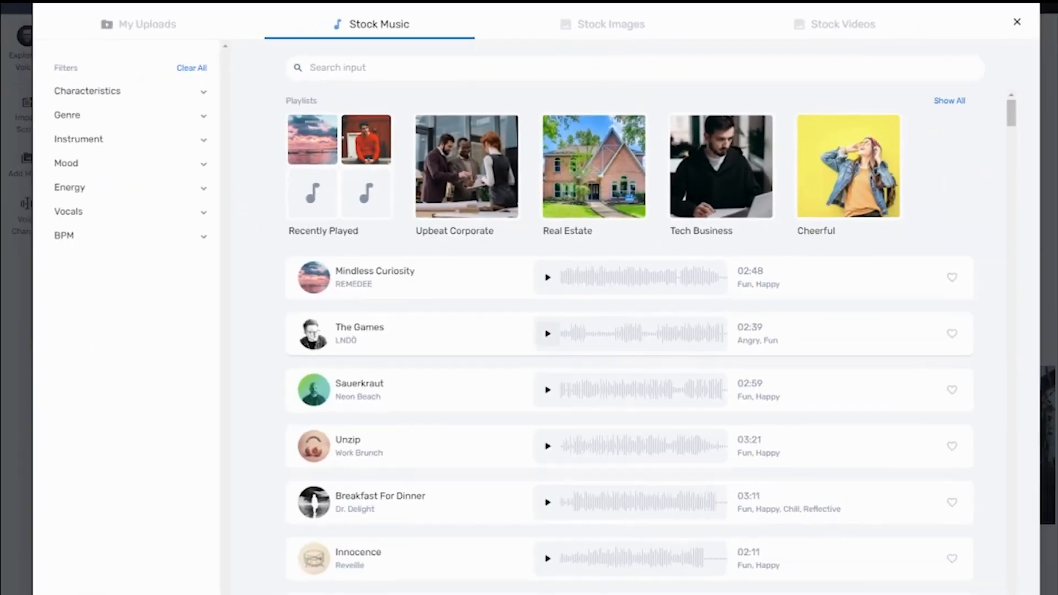
{"action": "left_click", "coordinate": [547, 334]}
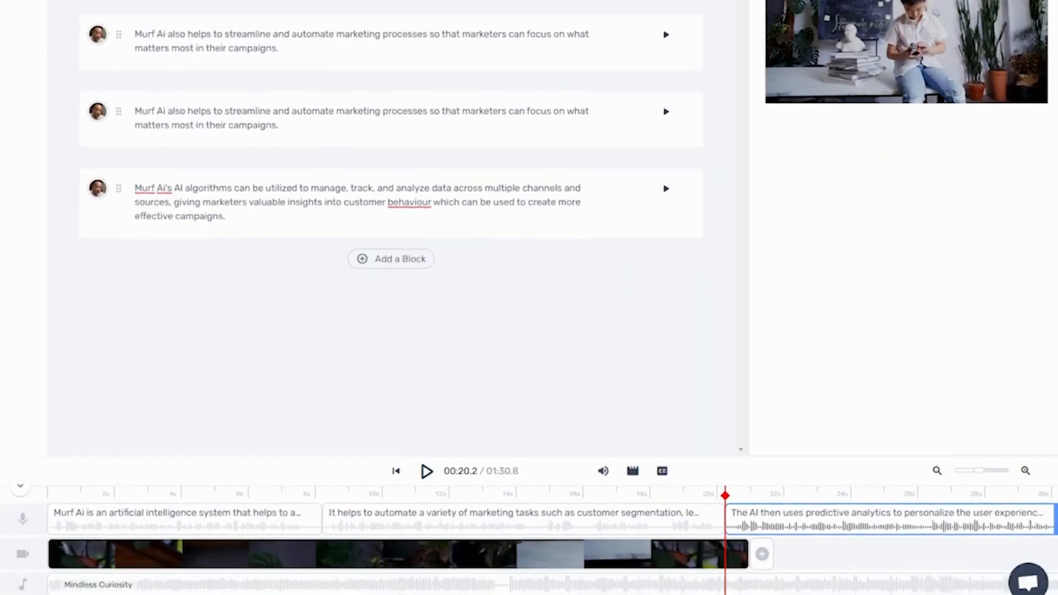
{"action": "key", "text": "space"}
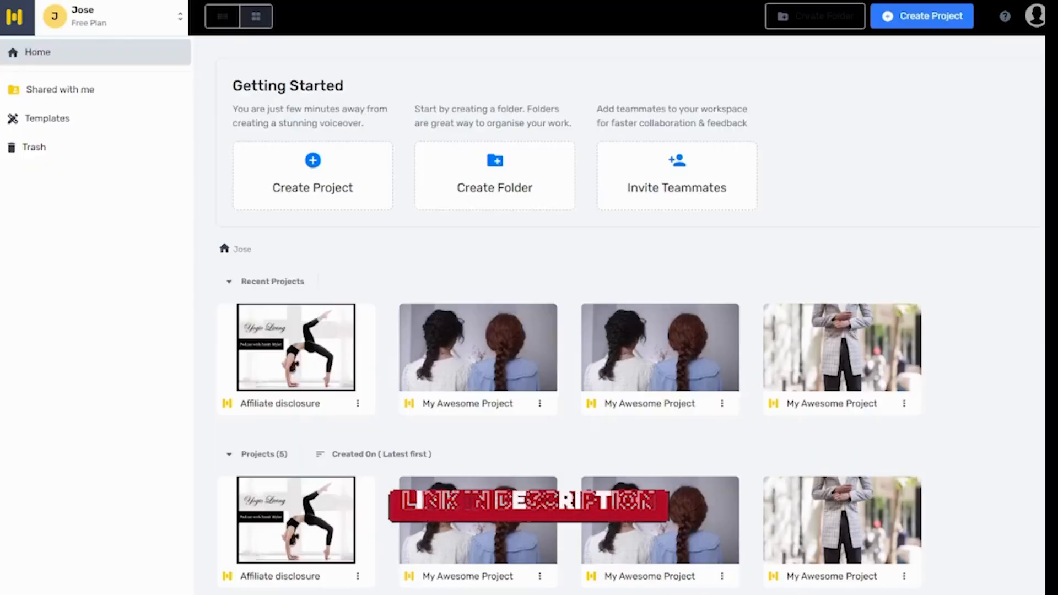
Look through the shared projects and the template collection, and play the Shoes Promo template.
{"action": "left_click", "coordinate": [60, 89]}
{"action": "left_click", "coordinate": [47, 118]}
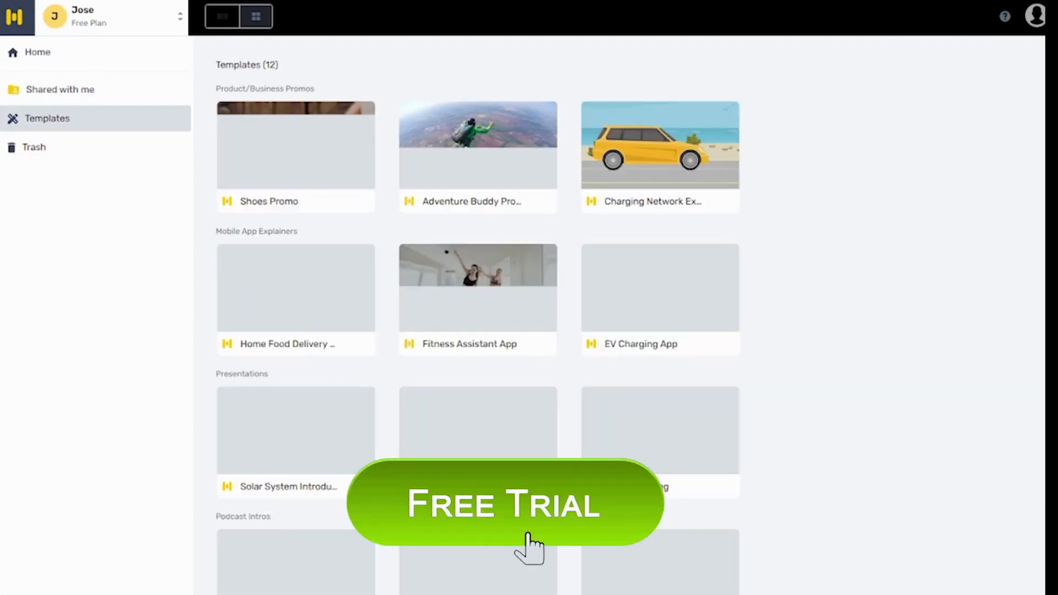
{"action": "scroll", "coordinate": [529, 297], "scroll_direction": "down", "scroll_amount": 2}
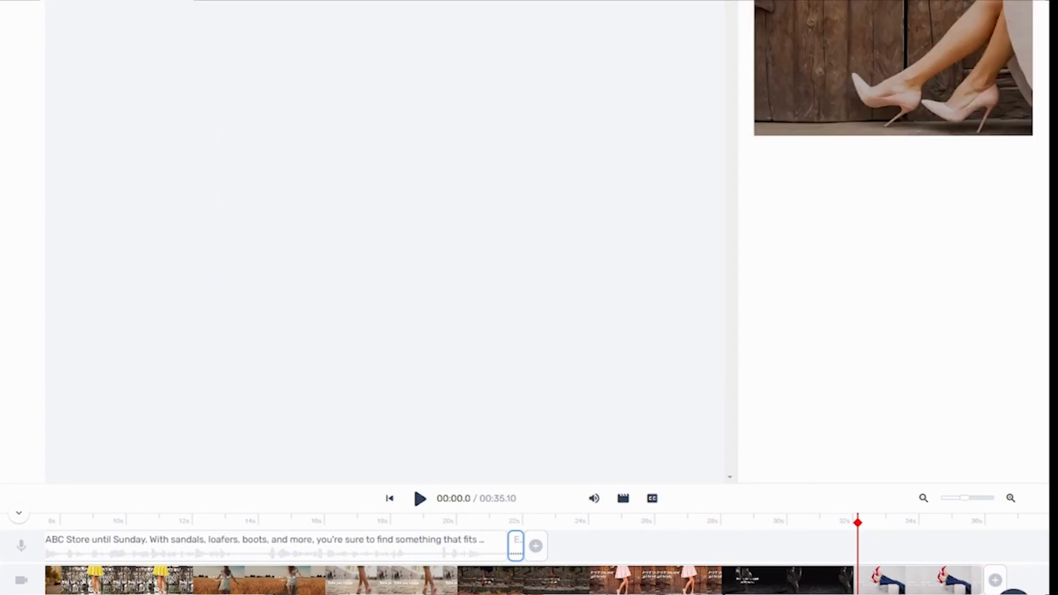
{"action": "key", "text": "space"}
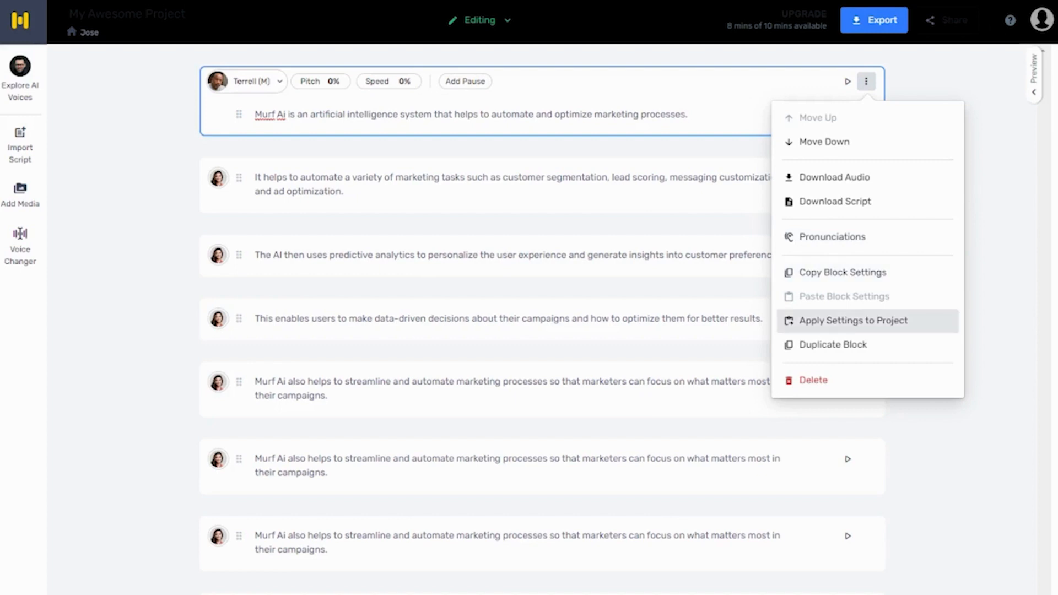
Apply the first block's Terrell voice settings to the whole project.
{"action": "left_click", "coordinate": [853, 320]}
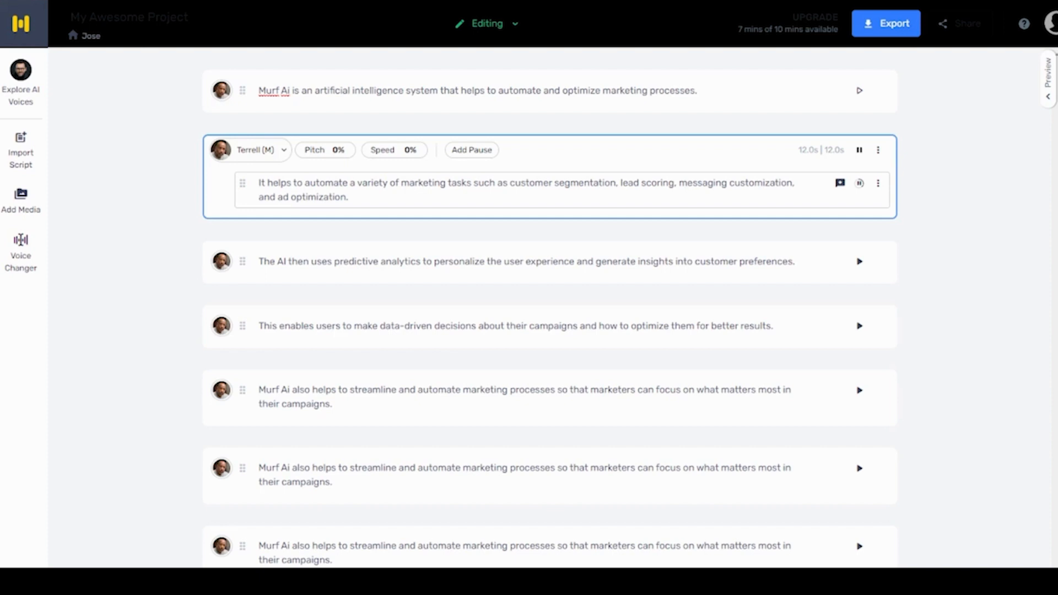
Stop the second sentence's playback, open its emphasis editor and place an emphasis node under "segmentation".
{"action": "left_click", "coordinate": [859, 183]}
{"action": "left_click", "coordinate": [840, 183]}
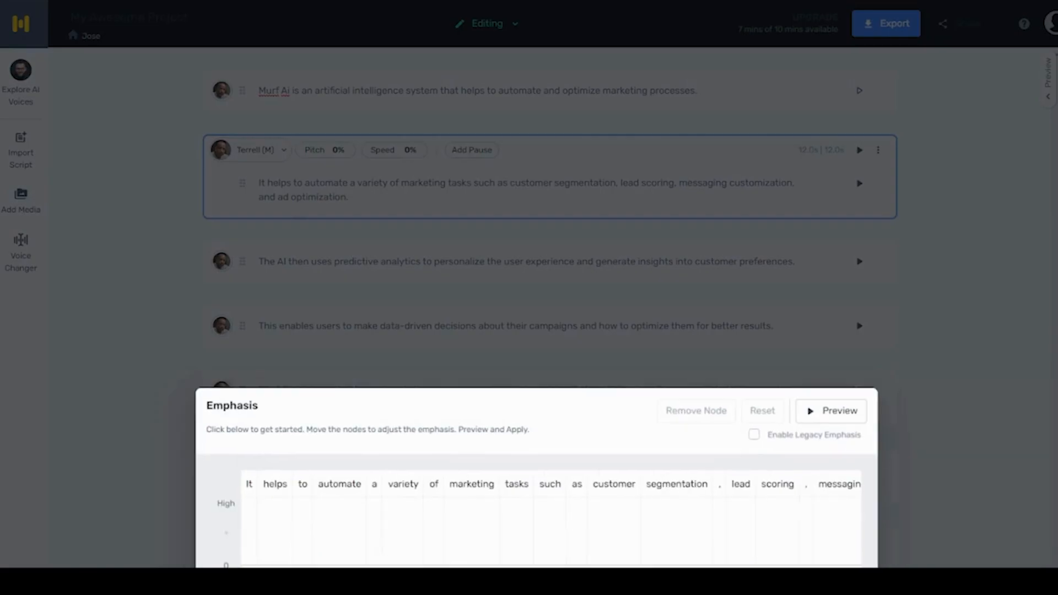
{"action": "left_click", "coordinate": [674, 537]}
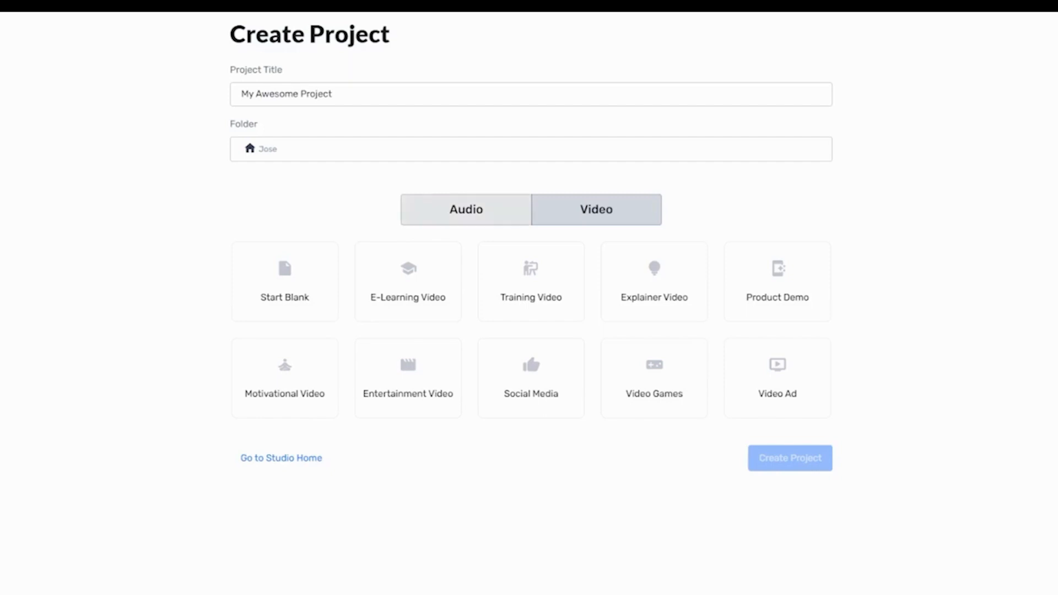
Create a blank video project titled My Awesome Project and paste in the script, split by sentences.
{"action": "left_click", "coordinate": [285, 282]}
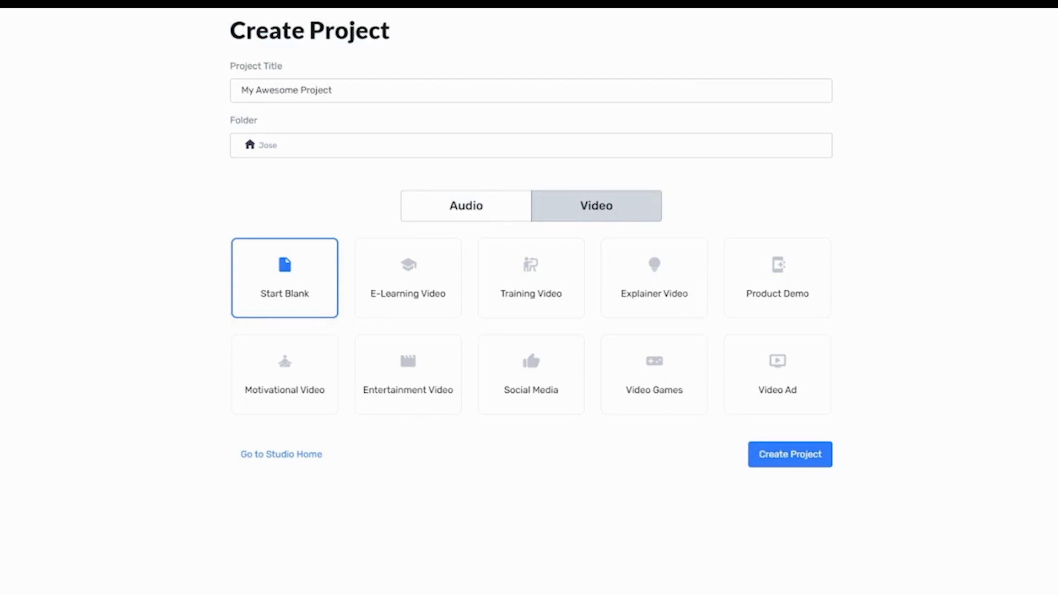
{"action": "left_click", "coordinate": [790, 455]}
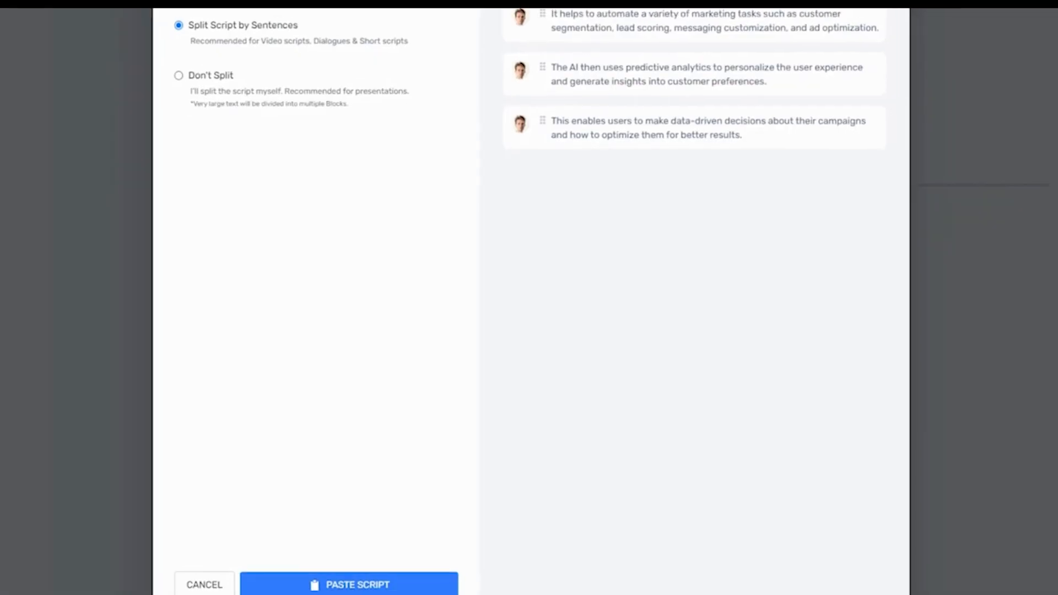
{"action": "left_click", "coordinate": [349, 584]}
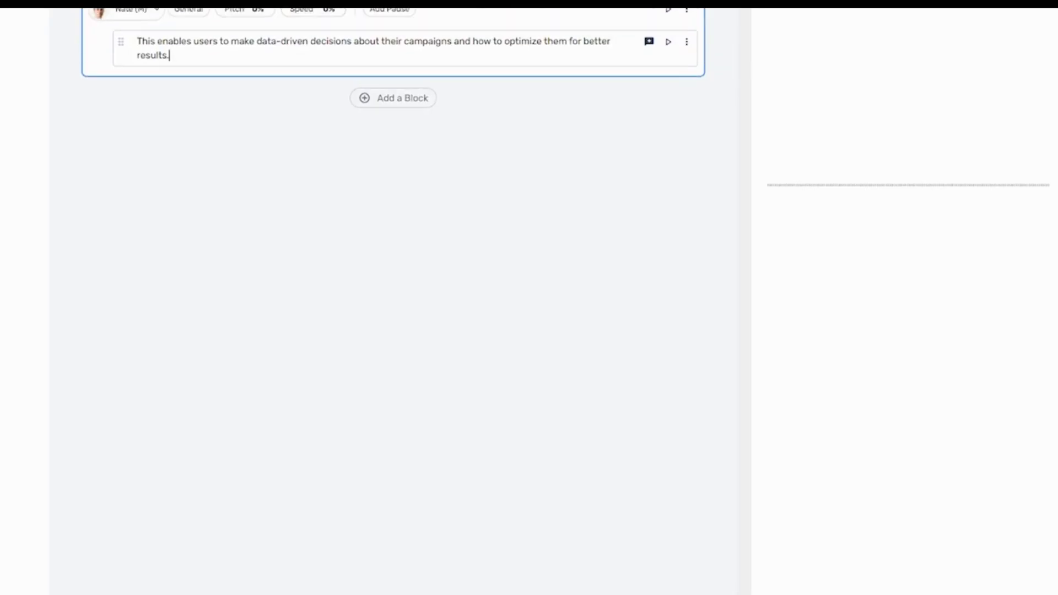
{"action": "key", "text": "Escape"}
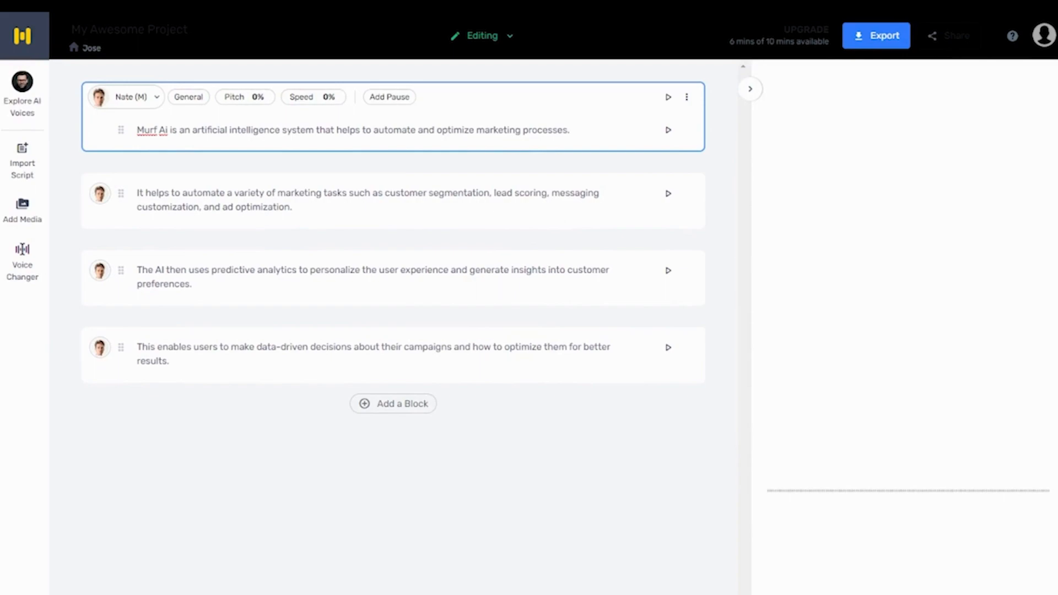
Open the media library, browse the stock videos and stock music, and select the three-second laptop keyboard clip.
{"action": "left_click", "coordinate": [22, 208]}
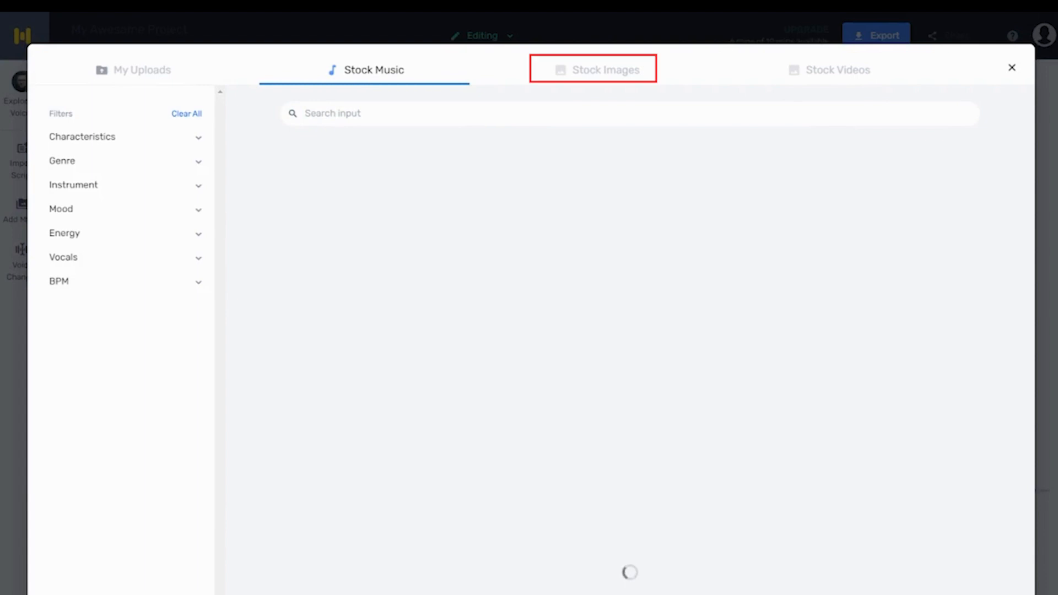
{"action": "left_click", "coordinate": [830, 70]}
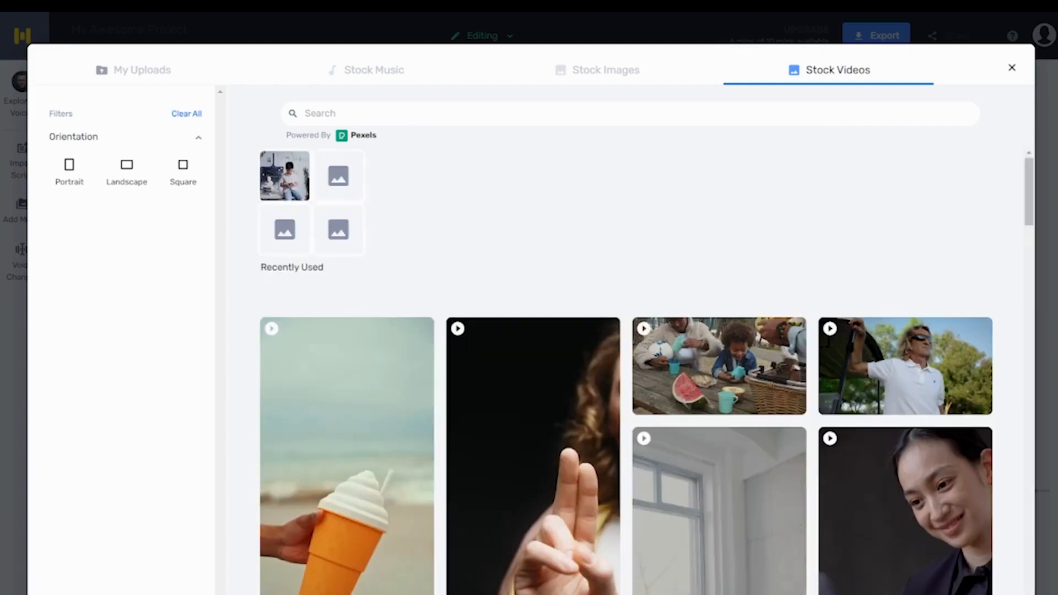
{"action": "scroll", "coordinate": [626, 370], "scroll_direction": "down", "scroll_amount": 10}
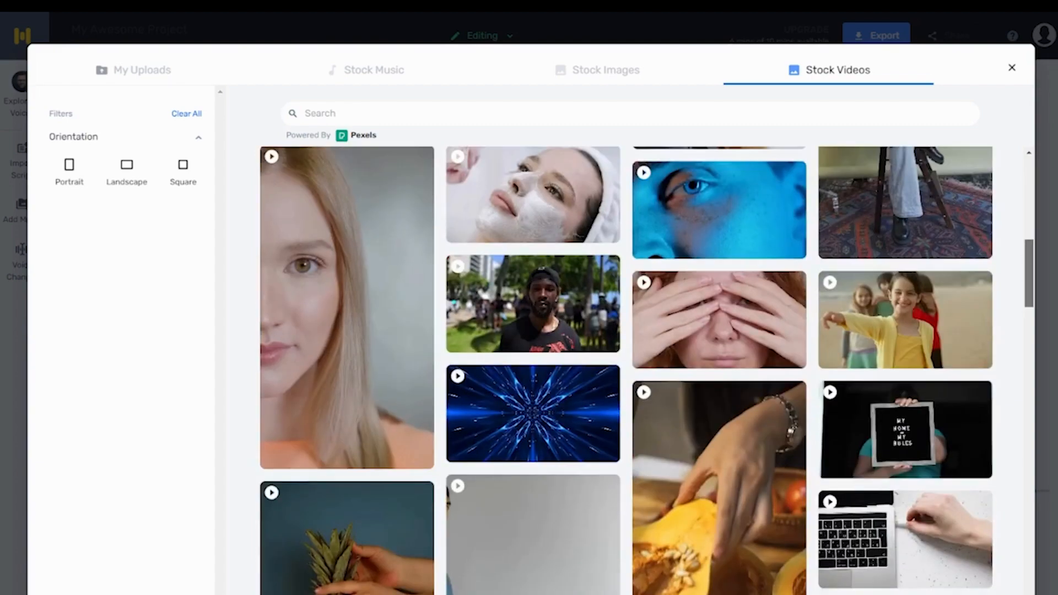
{"action": "scroll", "coordinate": [626, 370], "scroll_direction": "up", "scroll_amount": 2}
{"action": "left_click", "coordinate": [366, 70]}
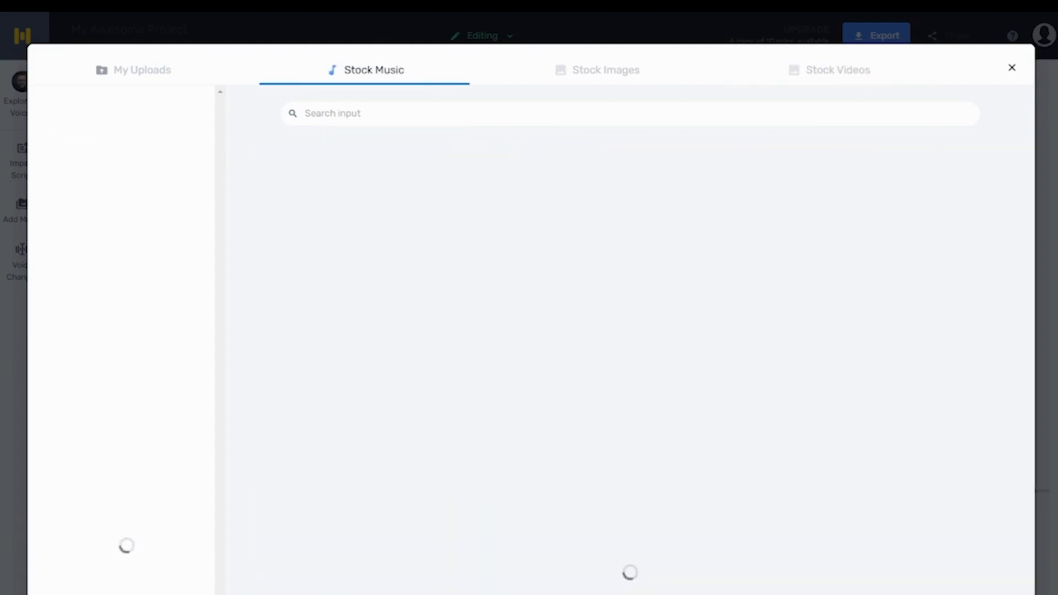
{"action": "left_click", "coordinate": [829, 70]}
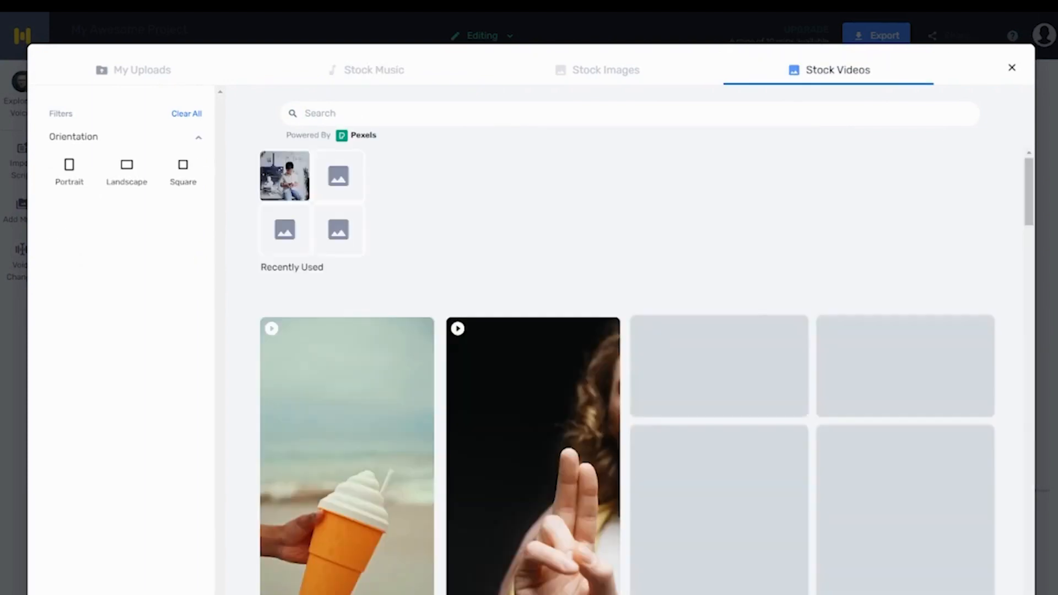
{"action": "scroll", "coordinate": [627, 370], "scroll_direction": "down", "scroll_amount": 10}
{"action": "scroll", "coordinate": [906, 325], "scroll_direction": "down", "scroll_amount": 4}
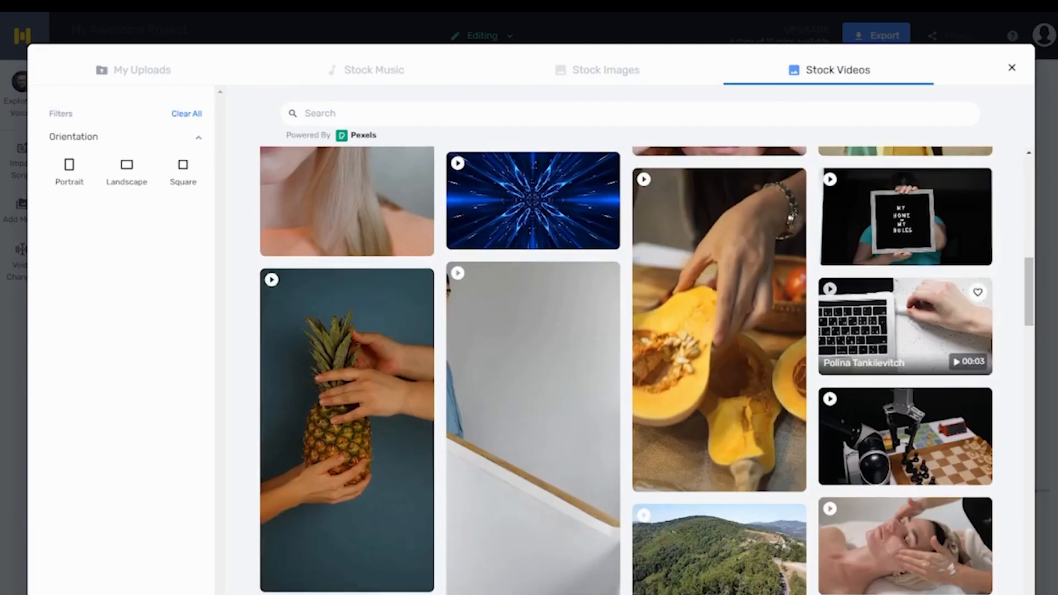
{"action": "left_click", "coordinate": [905, 325]}
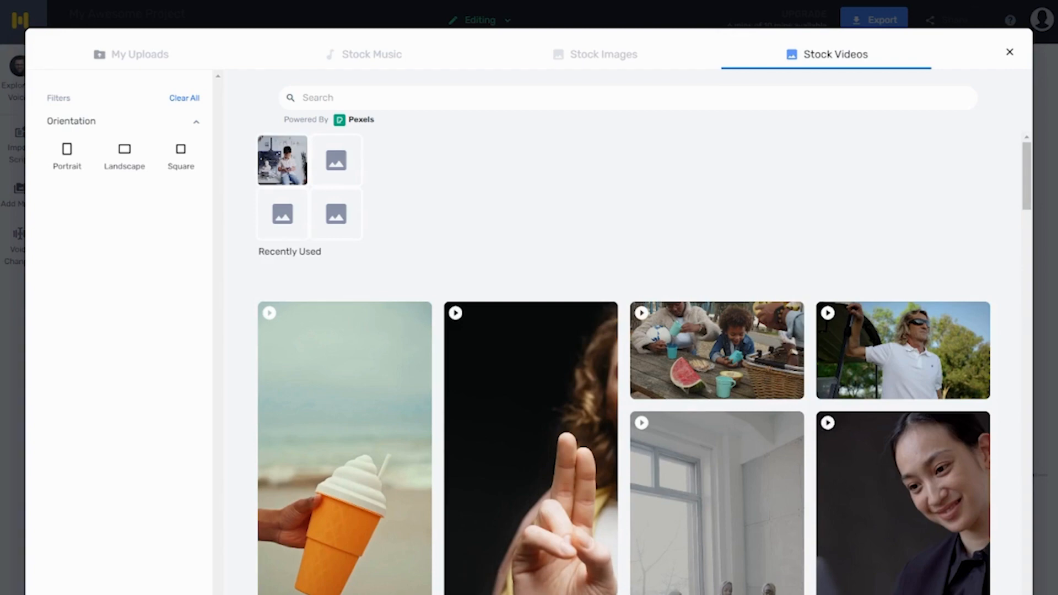
Browse the stock videos from the beginning again and open the laptop keyboard clip.
{"action": "scroll", "coordinate": [644, 363], "scroll_direction": "down", "scroll_amount": 15}
{"action": "scroll", "coordinate": [644, 362], "scroll_direction": "up", "scroll_amount": 1}
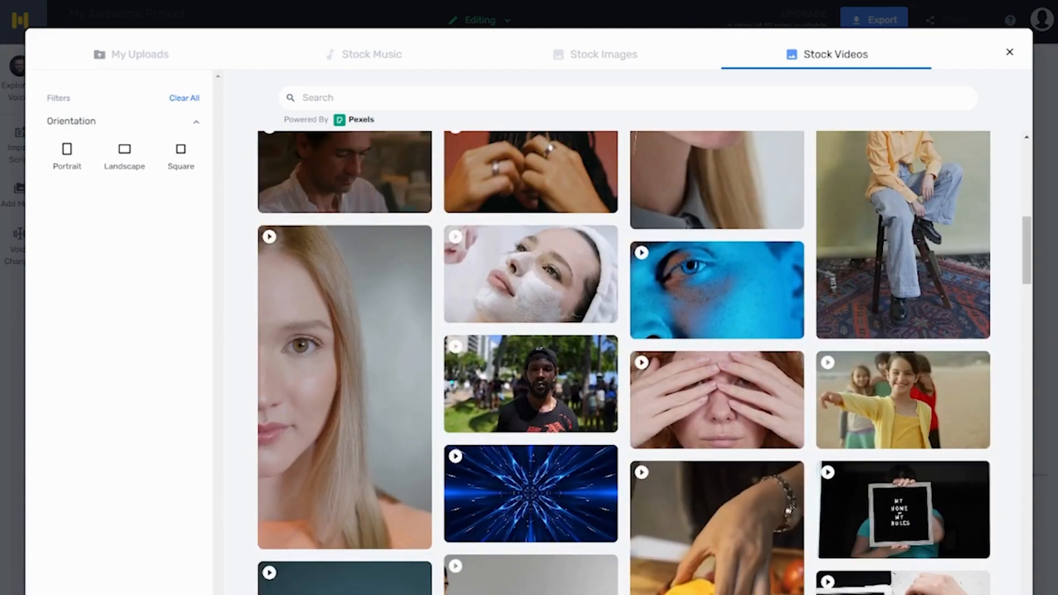
{"action": "scroll", "coordinate": [904, 309], "scroll_direction": "down", "scroll_amount": 6}
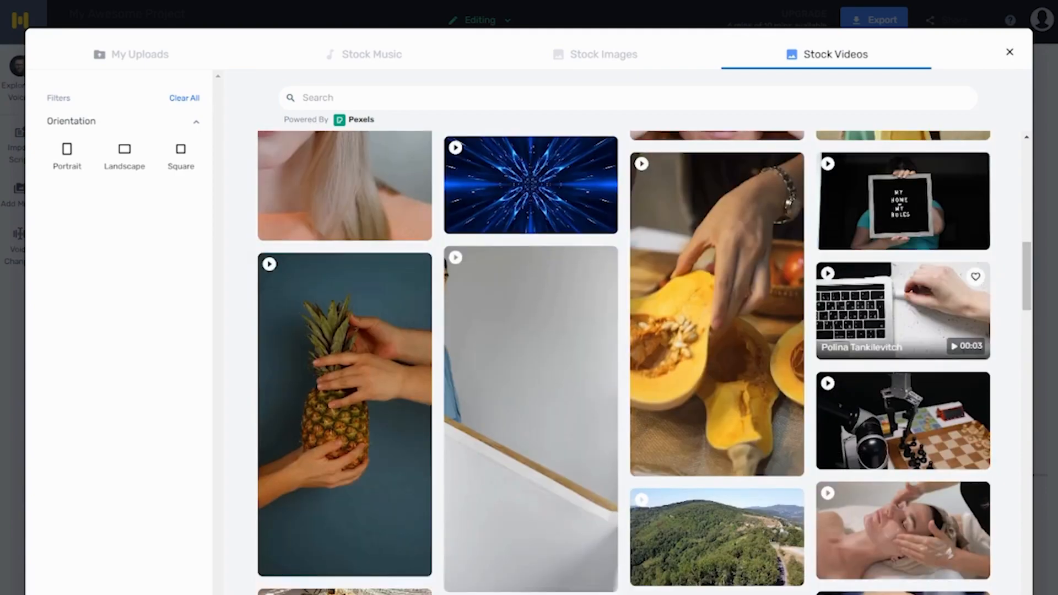
{"action": "left_click", "coordinate": [904, 308]}
{"action": "left_click", "coordinate": [903, 312]}
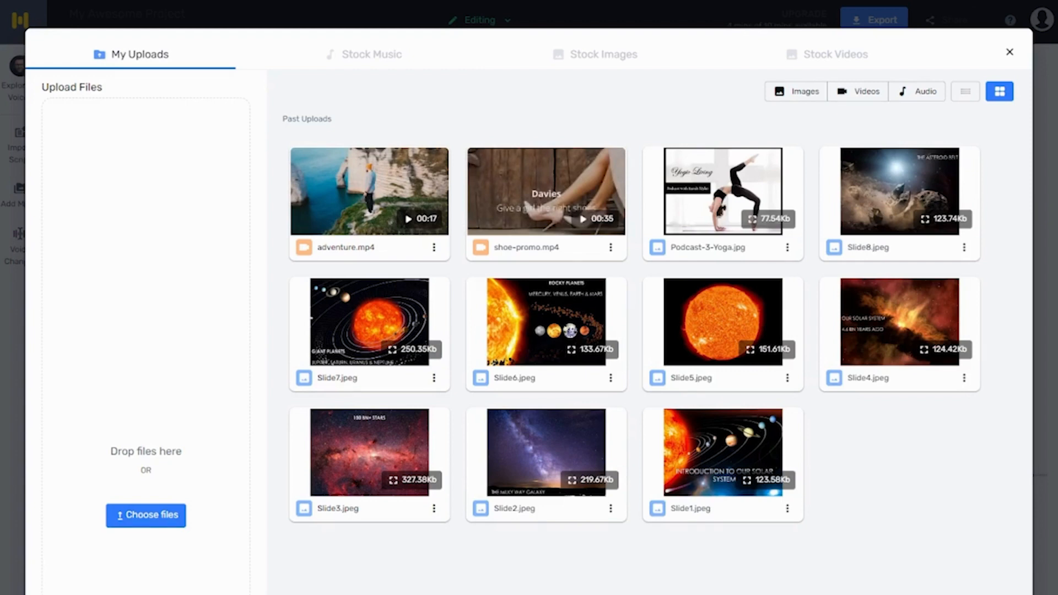
Look through the stock music, the stock images and the past uploads in the media library.
{"action": "left_click", "coordinate": [364, 55]}
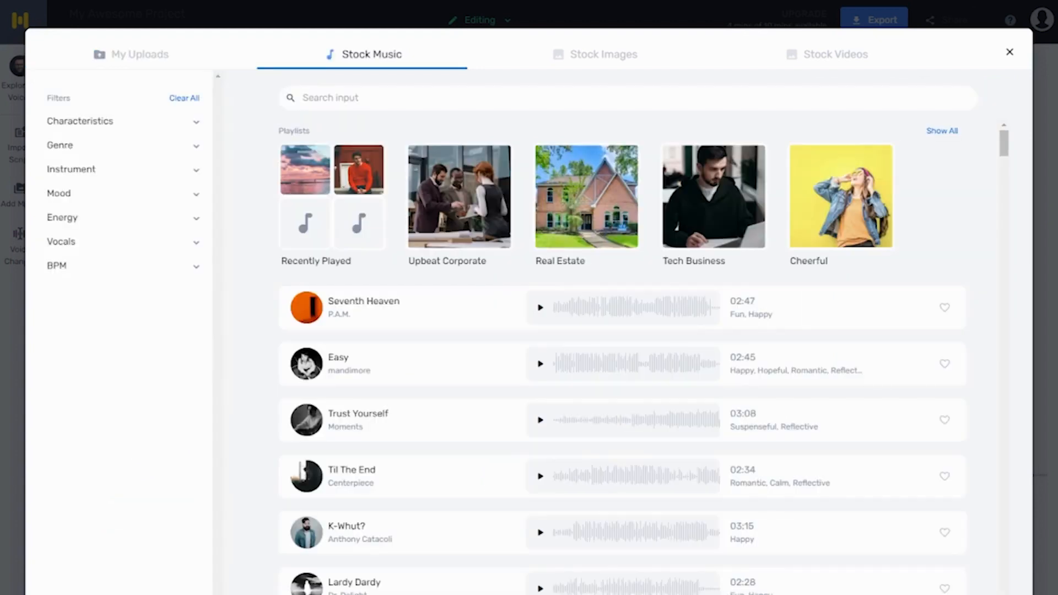
{"action": "left_click", "coordinate": [604, 55]}
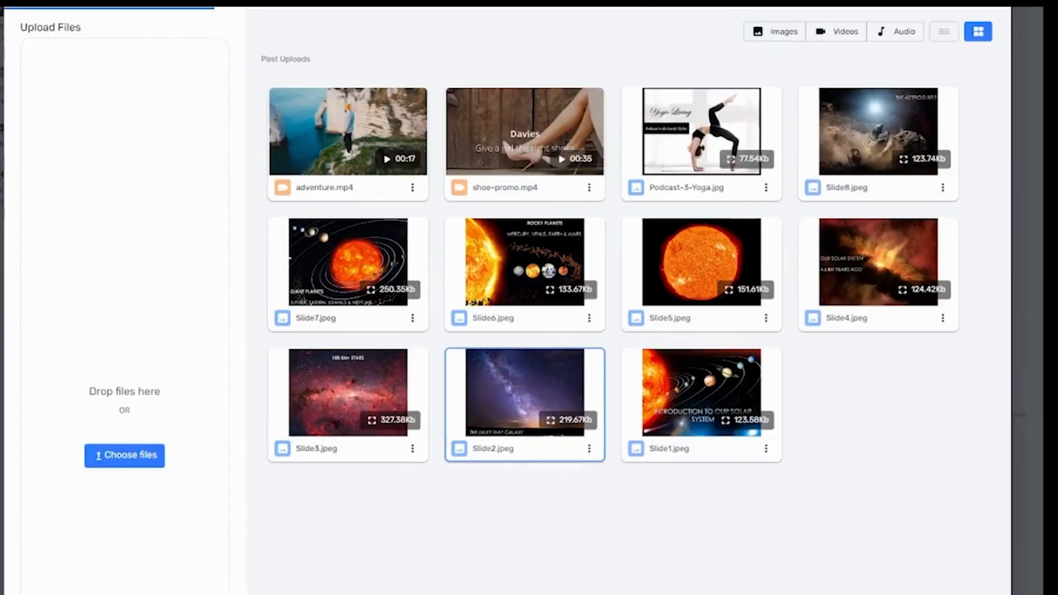
{"action": "scroll", "coordinate": [530, 298], "scroll_direction": "down", "scroll_amount": 5}
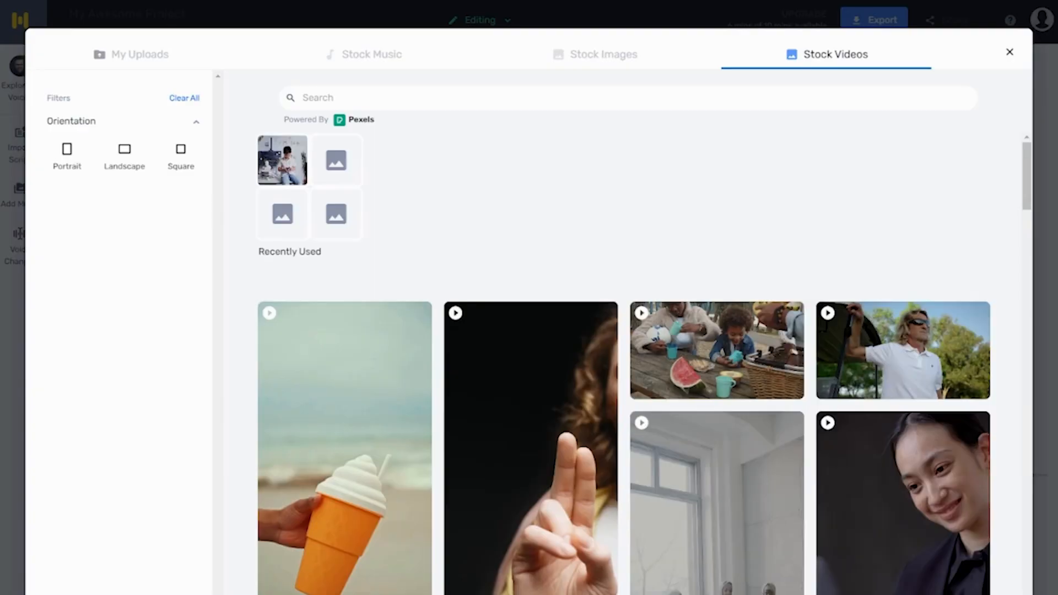
Add the full three-second laptop keyboard clip from the stock videos to the timeline.
{"action": "scroll", "coordinate": [620, 345], "scroll_direction": "down", "scroll_amount": 10}
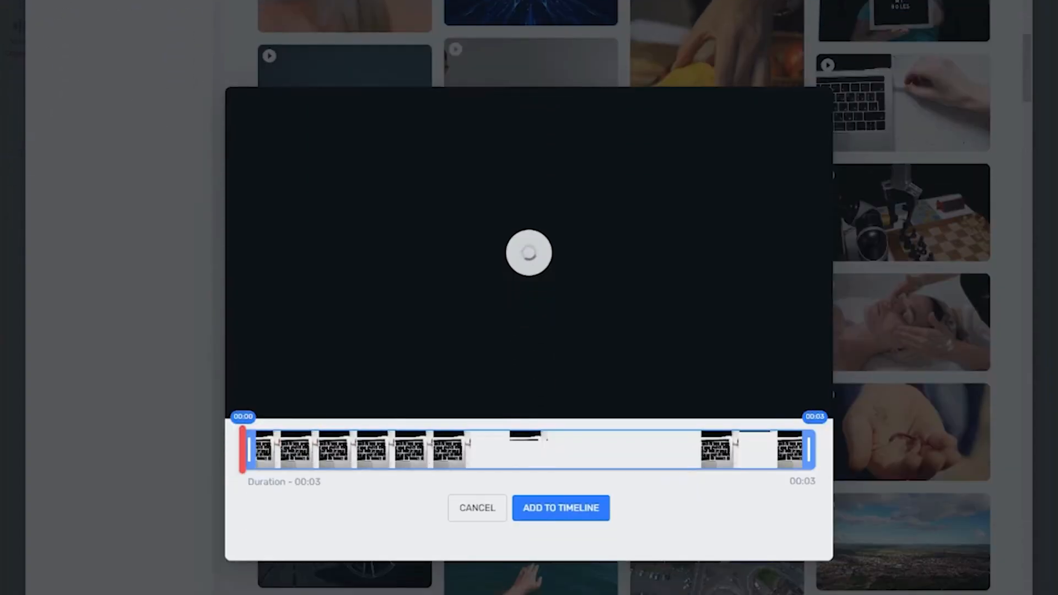
{"action": "left_click", "coordinate": [562, 508]}
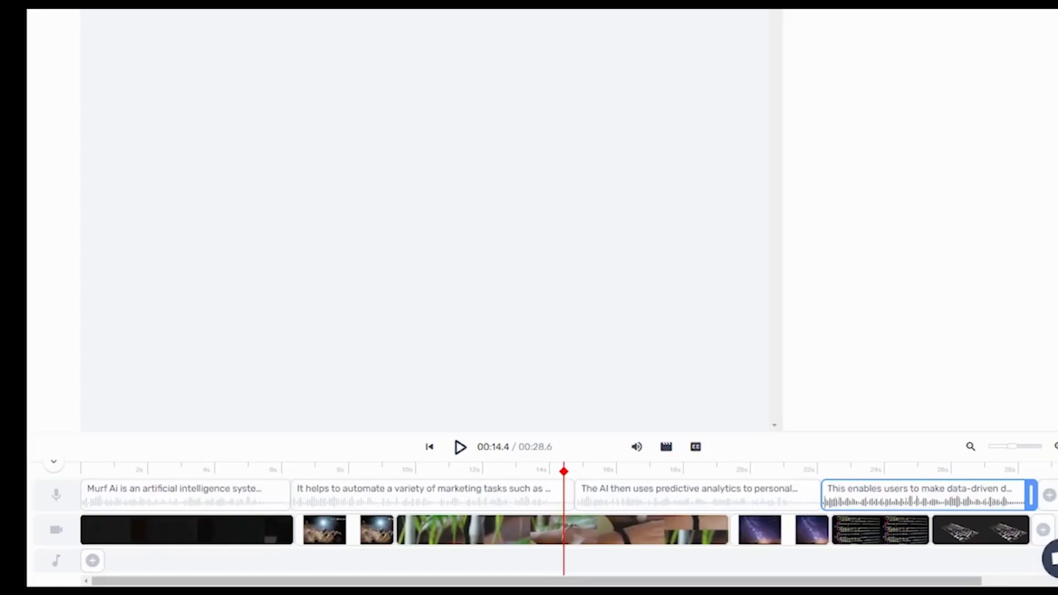
Play the video project on the timeline to preview the voiceover together with its clips.
{"action": "left_click", "coordinate": [460, 446]}
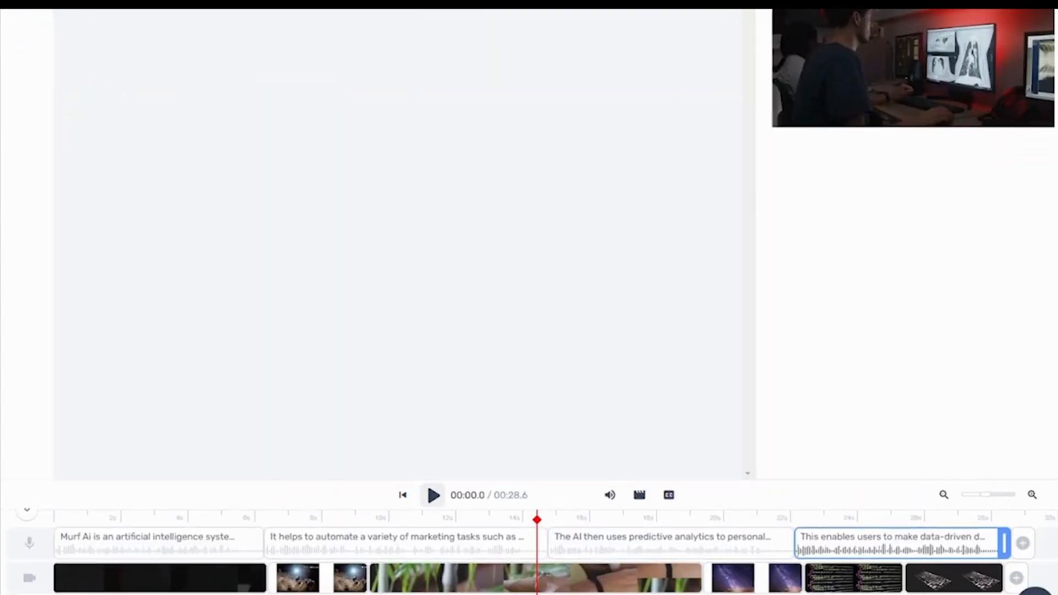
{"action": "left_click", "coordinate": [432, 494]}
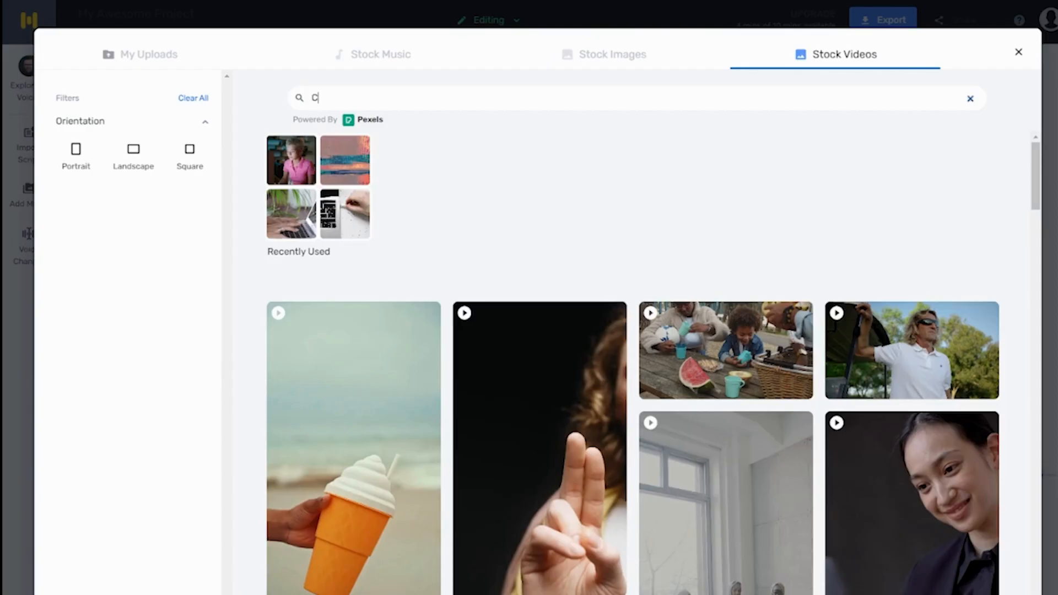
Search the stock videos for "Computer" and trim both ends of the eight-second clip showing a person facing monitors.
{"action": "type", "text": "Computer"}
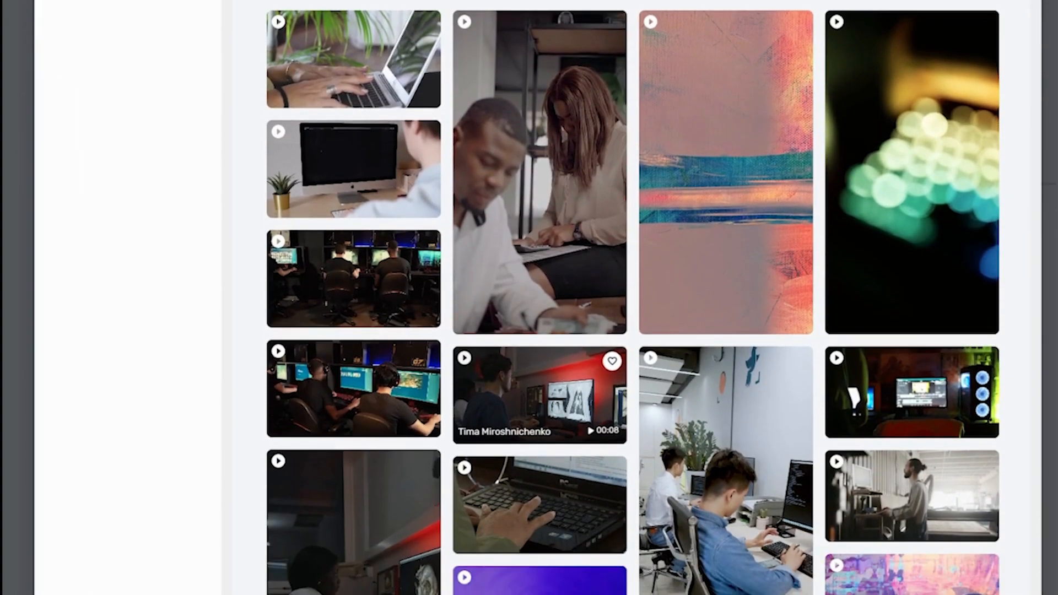
{"action": "left_click", "coordinate": [540, 408]}
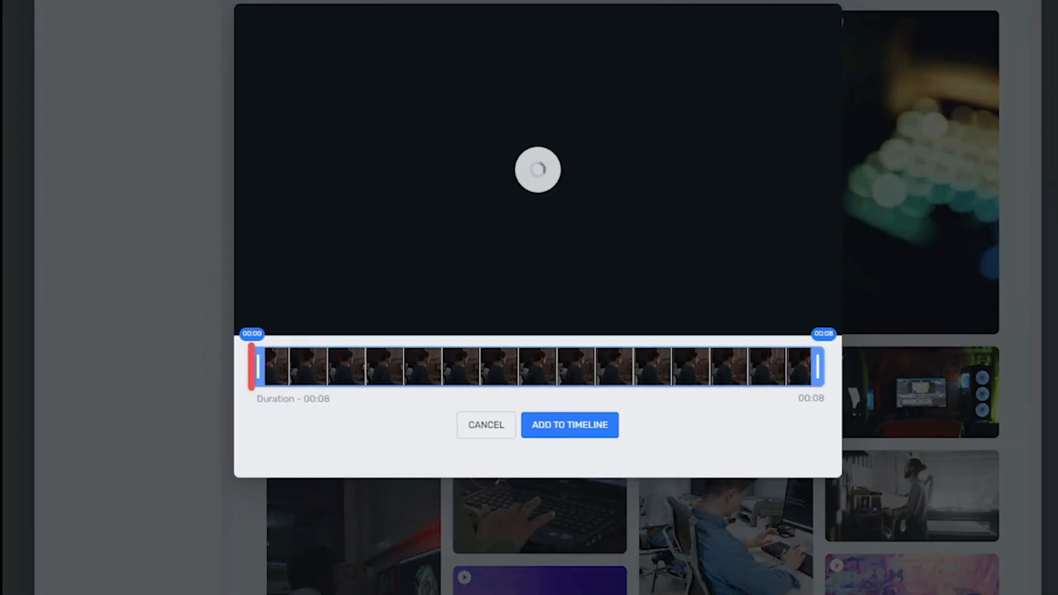
{"action": "left_click_drag", "start_coordinate": [818, 368], "coordinate": [742, 367]}
{"action": "left_click_drag", "start_coordinate": [258, 367], "coordinate": [296, 368]}
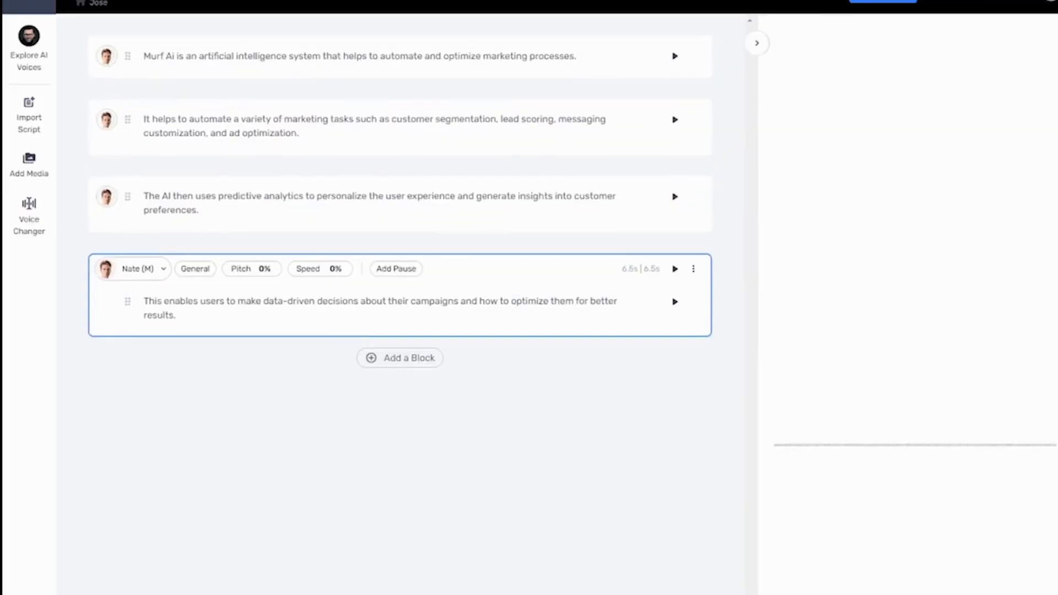
Open the past uploads in the media library and select the Slide2.jpeg image.
{"action": "left_click", "coordinate": [29, 165]}
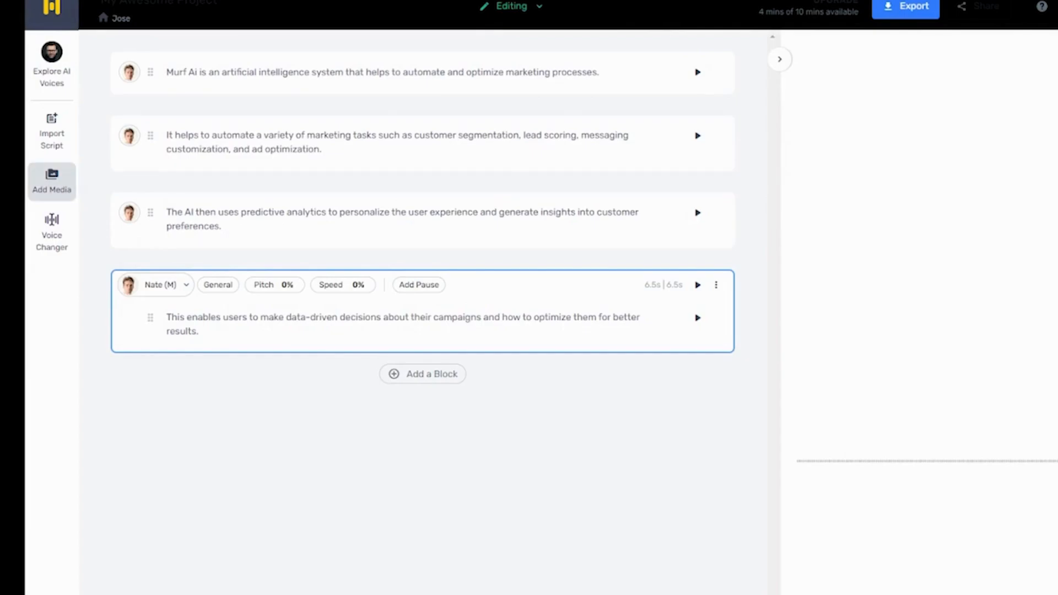
{"action": "left_click", "coordinate": [52, 179]}
{"action": "left_click", "coordinate": [171, 39]}
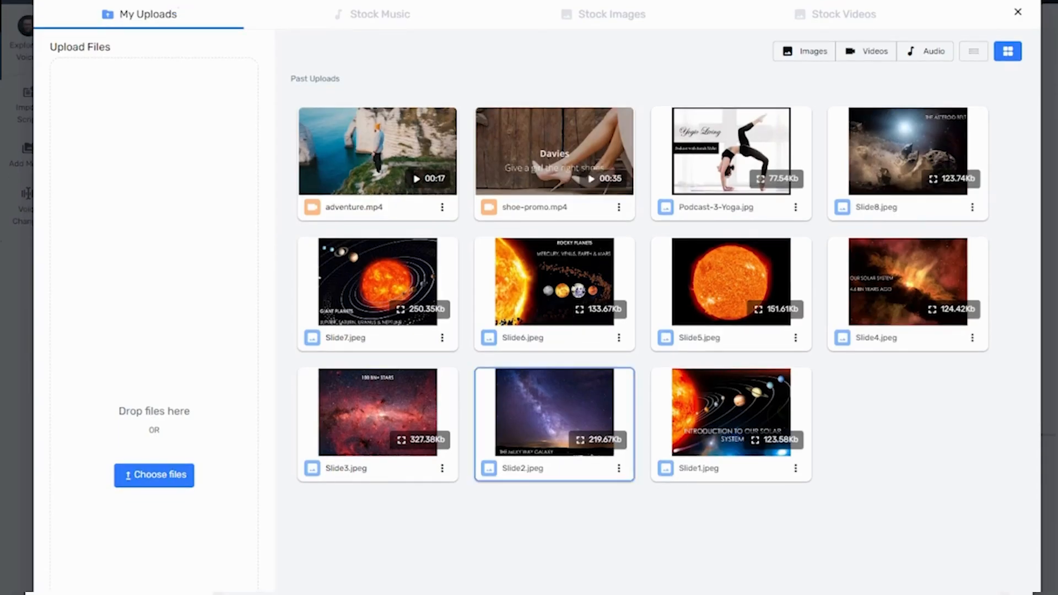
{"action": "left_click", "coordinate": [554, 424]}
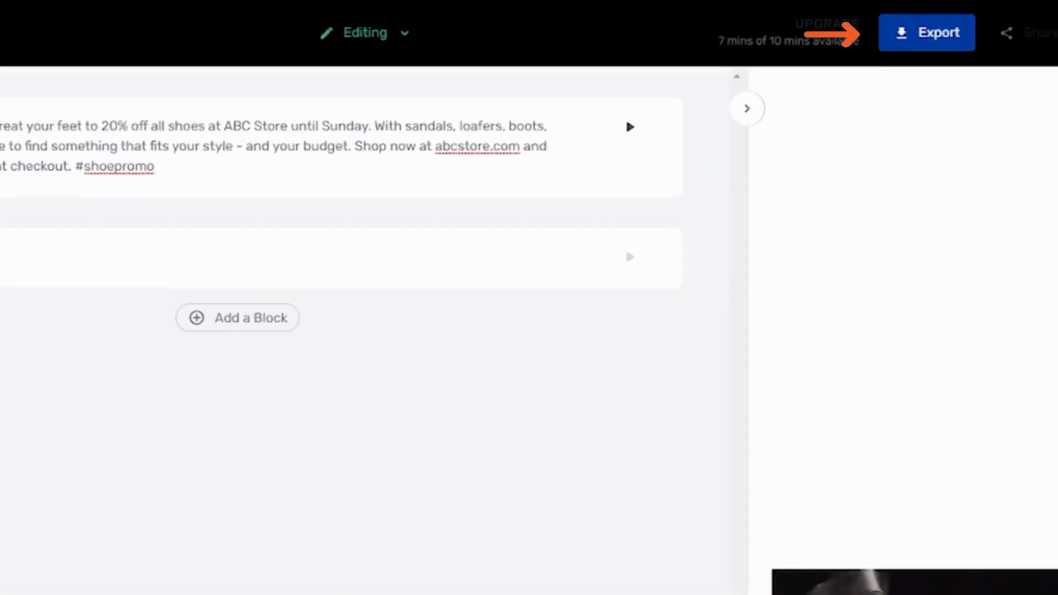
Start exporting the shoe promo project.
{"action": "left_click", "coordinate": [927, 33]}
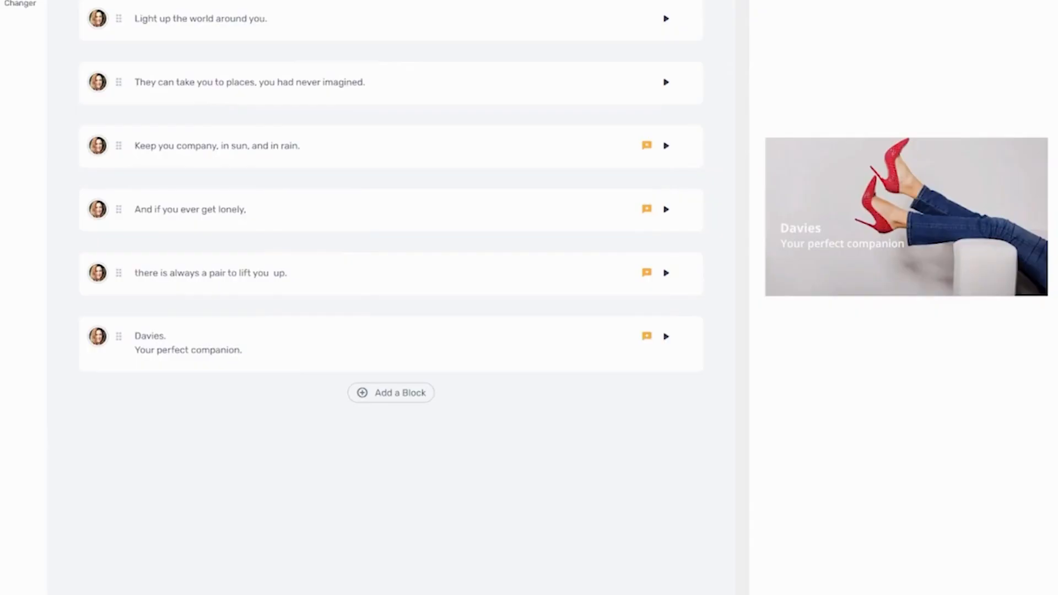
Add a block with the "Happy Wednesday!" 20% off shoe sale script, followed by an empty block, and delete original blocks above.
{"action": "left_click", "coordinate": [392, 392]}
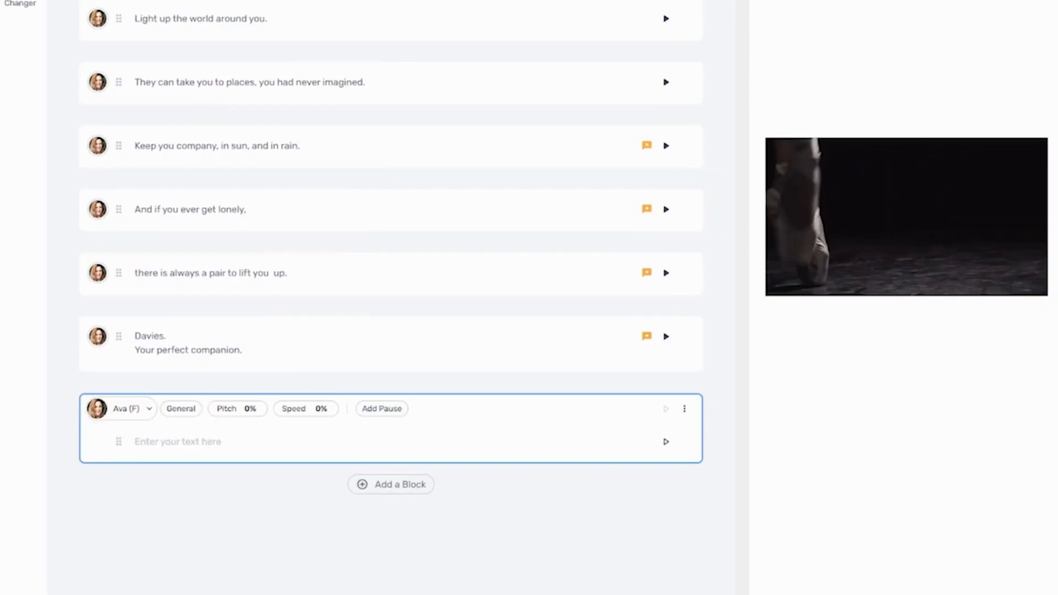
{"action": "type", "text": "Happy Wednesday! Treat your feet to 20% off all shoes at ABC Store until Sunday. With sandals, loafers, boots, and more, you're sure to find something that fits your style - and your budget. Shop now at abcstore.com and use code SHOES20 at checkout. #shoepromo"}
{"action": "left_click", "coordinate": [232, 533]}
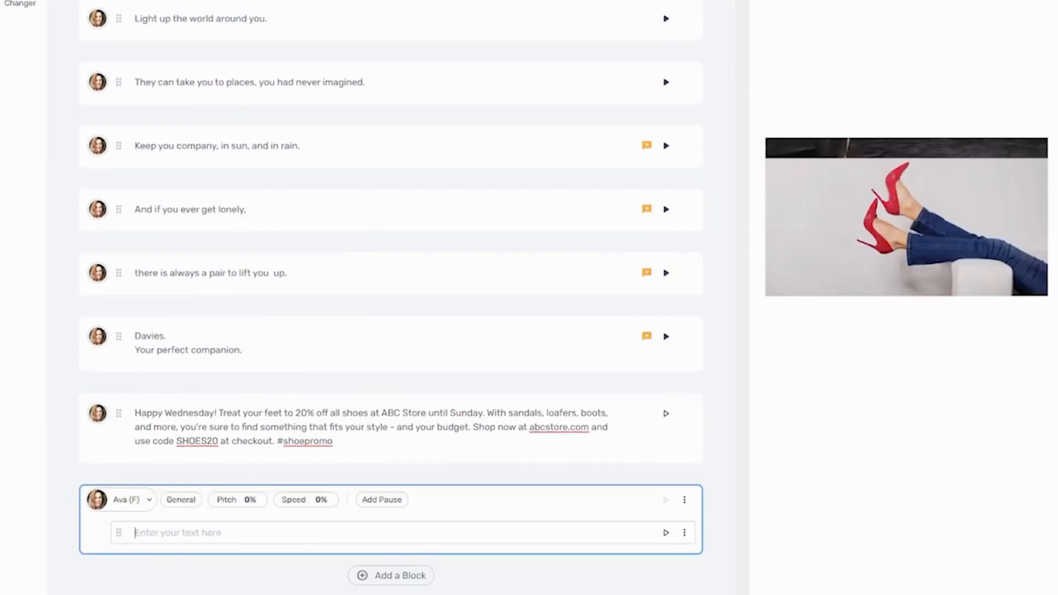
{"action": "scroll", "coordinate": [392, 297], "scroll_direction": "down", "scroll_amount": 4}
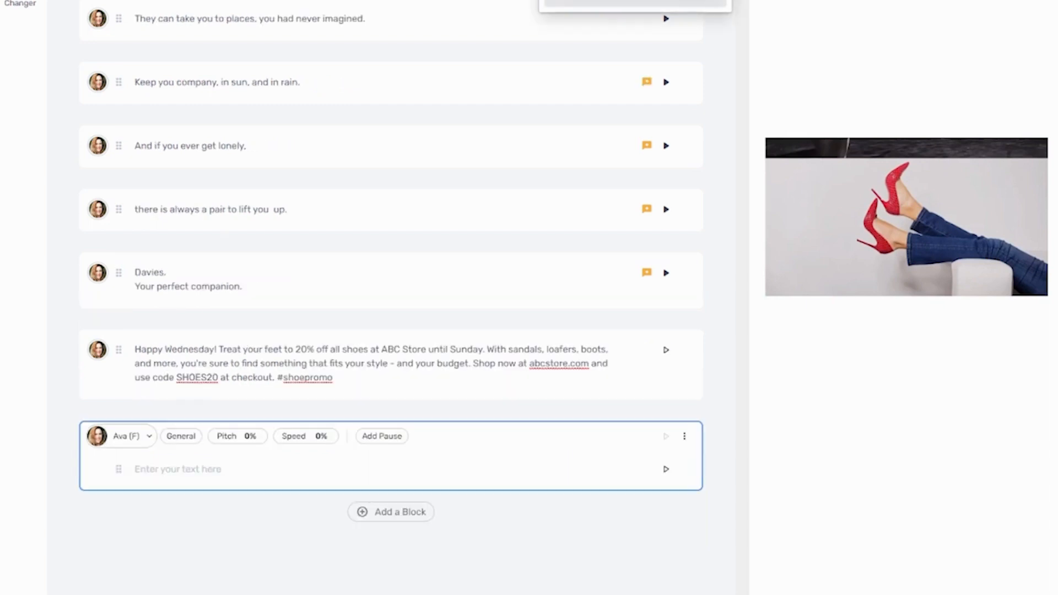
{"action": "scroll", "coordinate": [391, 297], "scroll_direction": "down", "scroll_amount": 4}
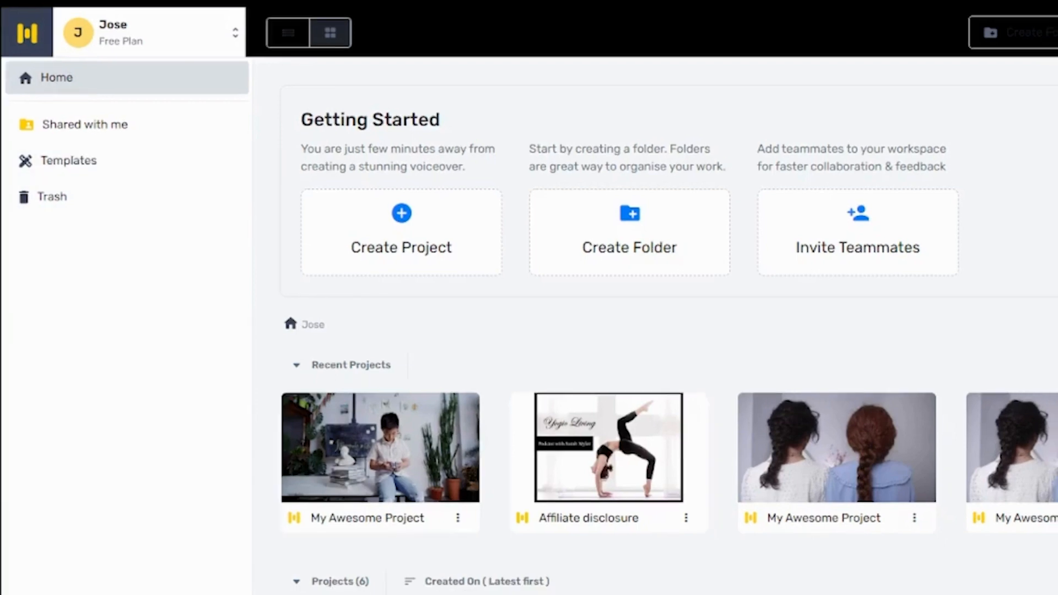
Open the project templates and look over the product promos, app explainers and presentations.
{"action": "left_click", "coordinate": [69, 160]}
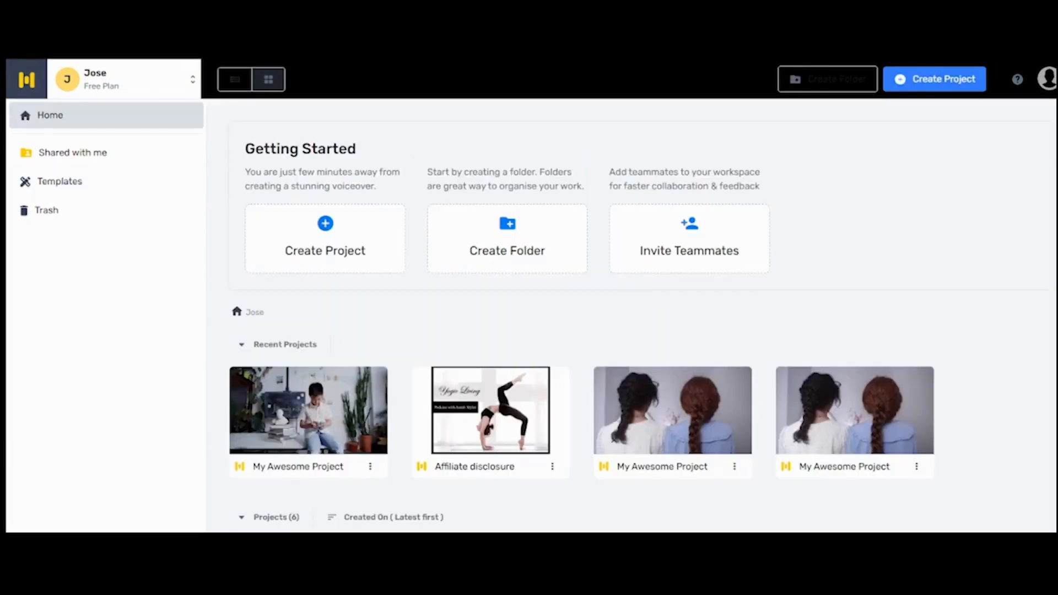
{"action": "left_click", "coordinate": [60, 181]}
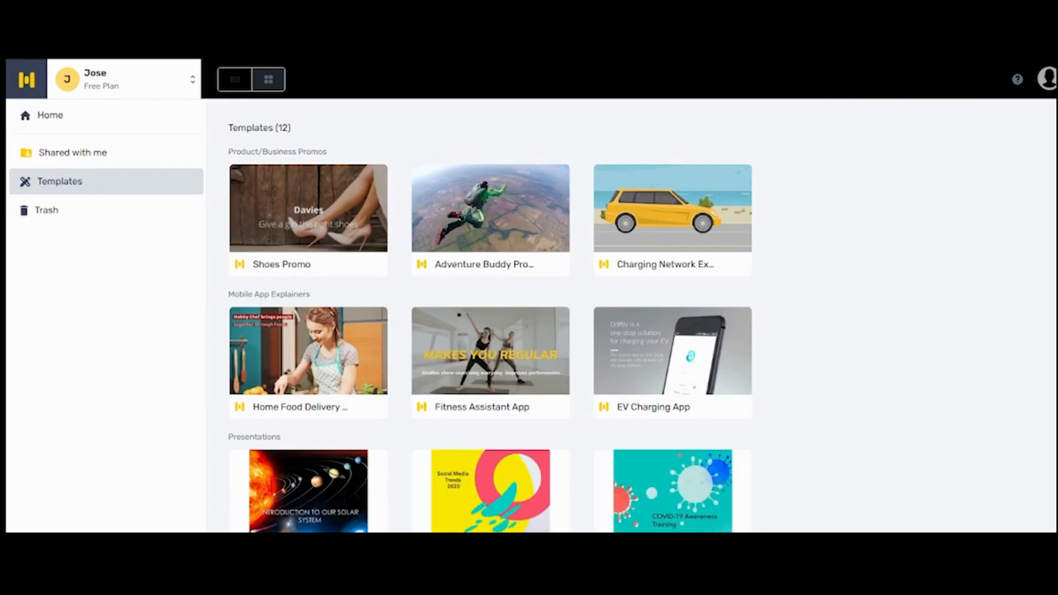
{"action": "mouse_move", "coordinate": [308, 208]}
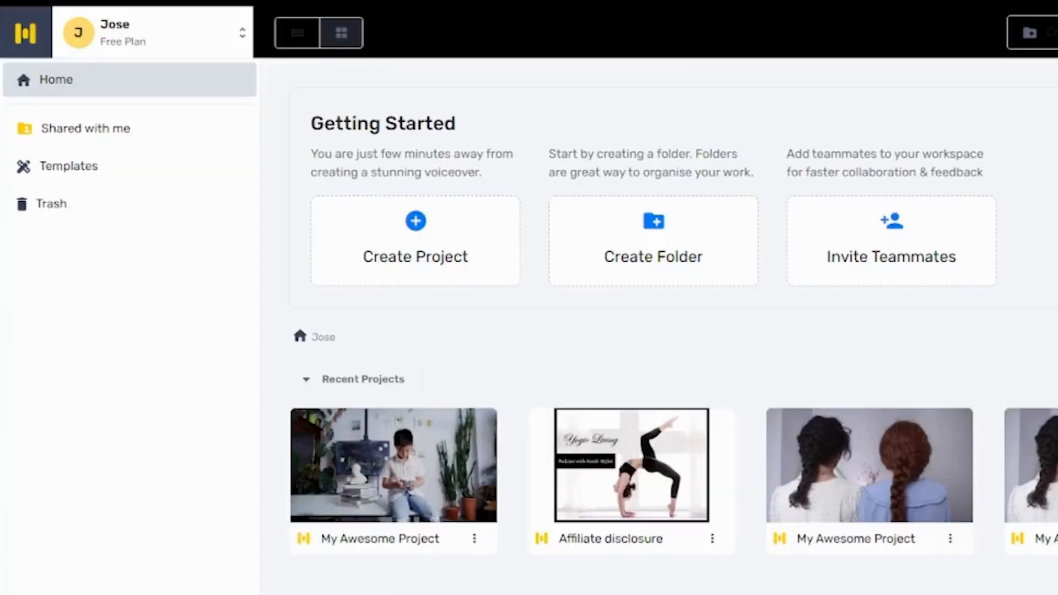
Clone the Shoes Promo template into the home folder under the name "Shoes Promo clone".
{"action": "left_click", "coordinate": [69, 166]}
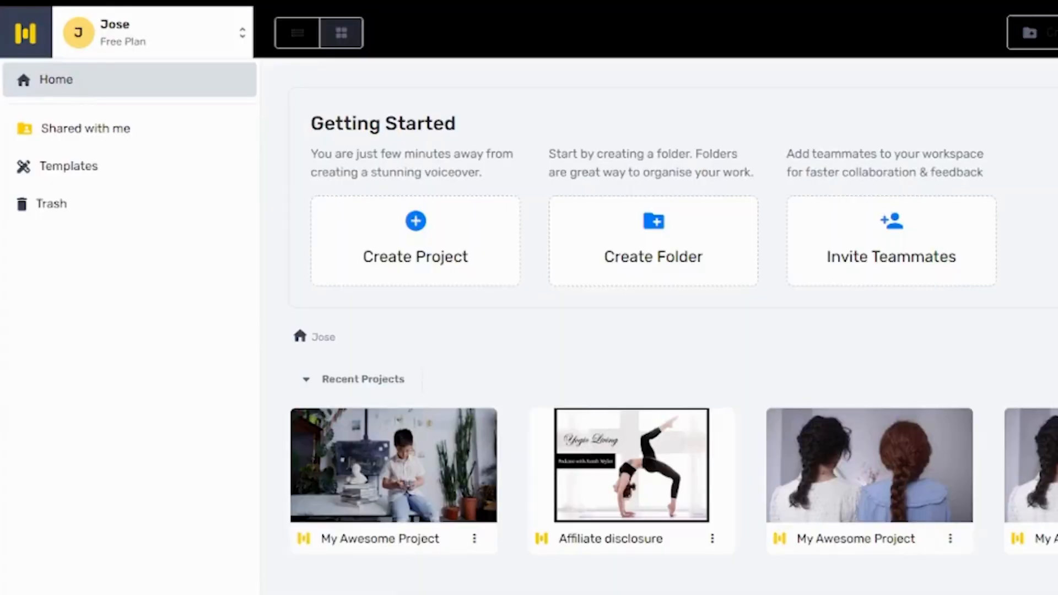
{"action": "left_click", "coordinate": [68, 166]}
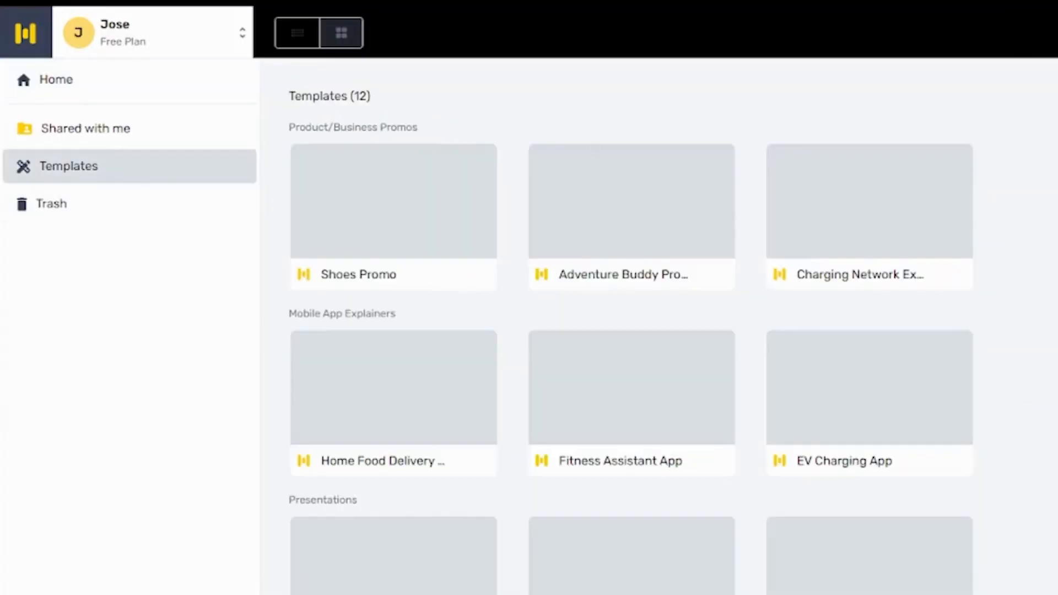
{"action": "mouse_move", "coordinate": [631, 202]}
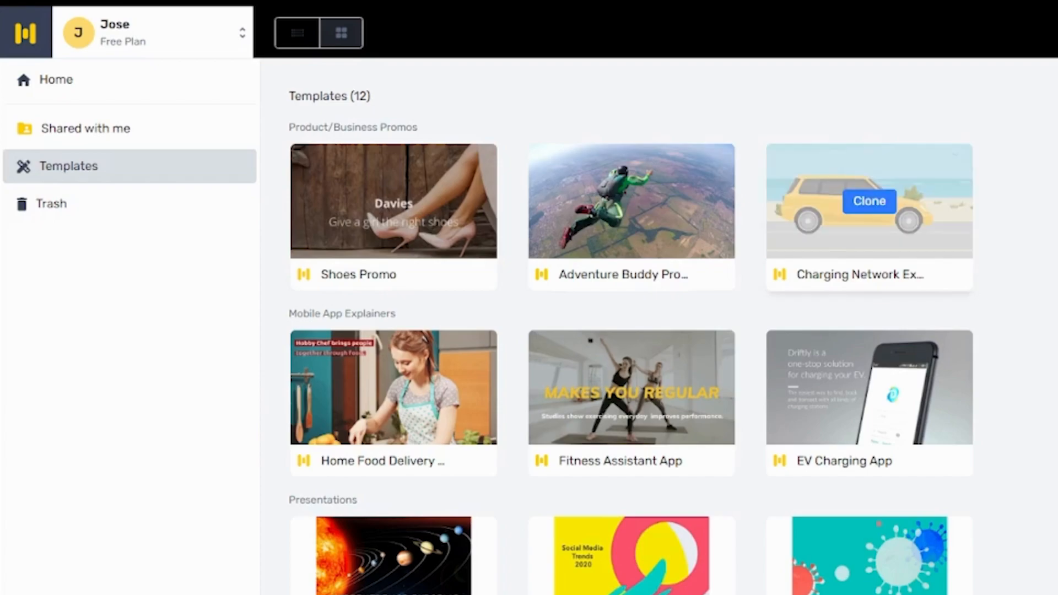
{"action": "left_click", "coordinate": [870, 202]}
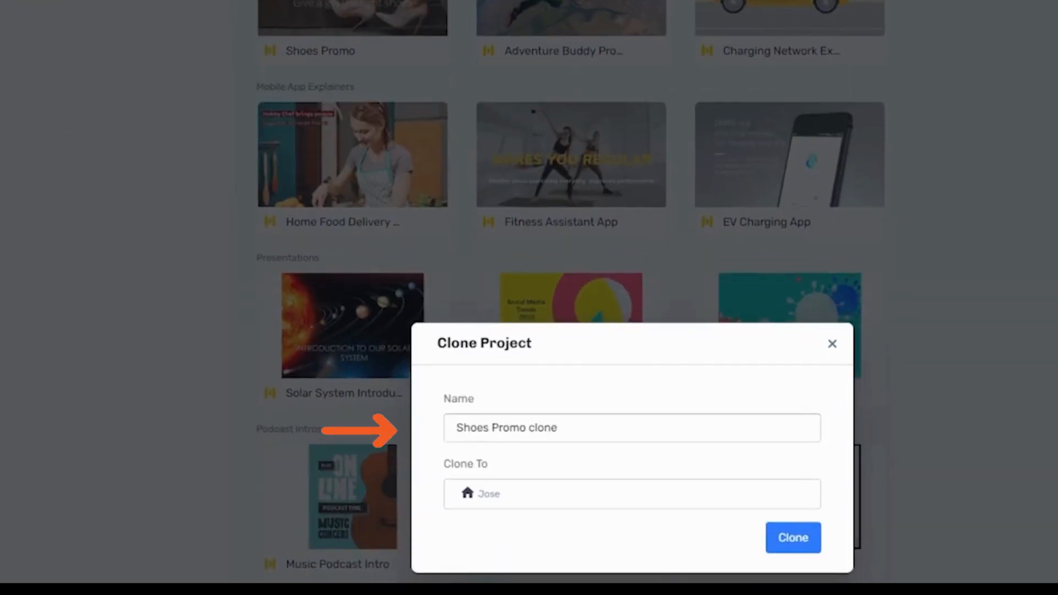
{"action": "left_click", "coordinate": [793, 538]}
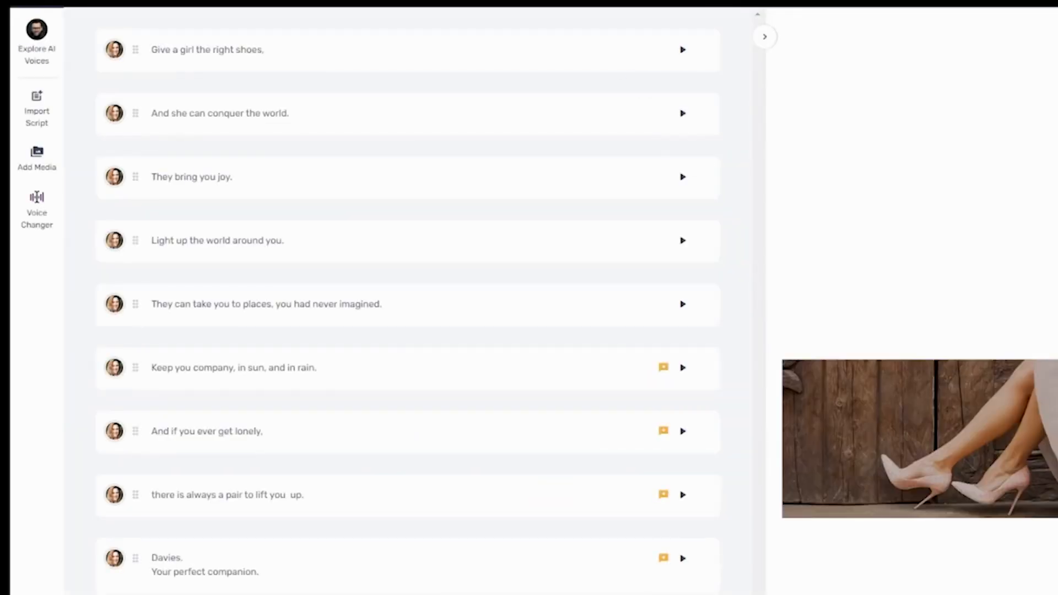
Add the "Happy Wednesday!" shoe sale script below the cloned template's script and delete original blocks above it.
{"action": "key", "text": "space"}
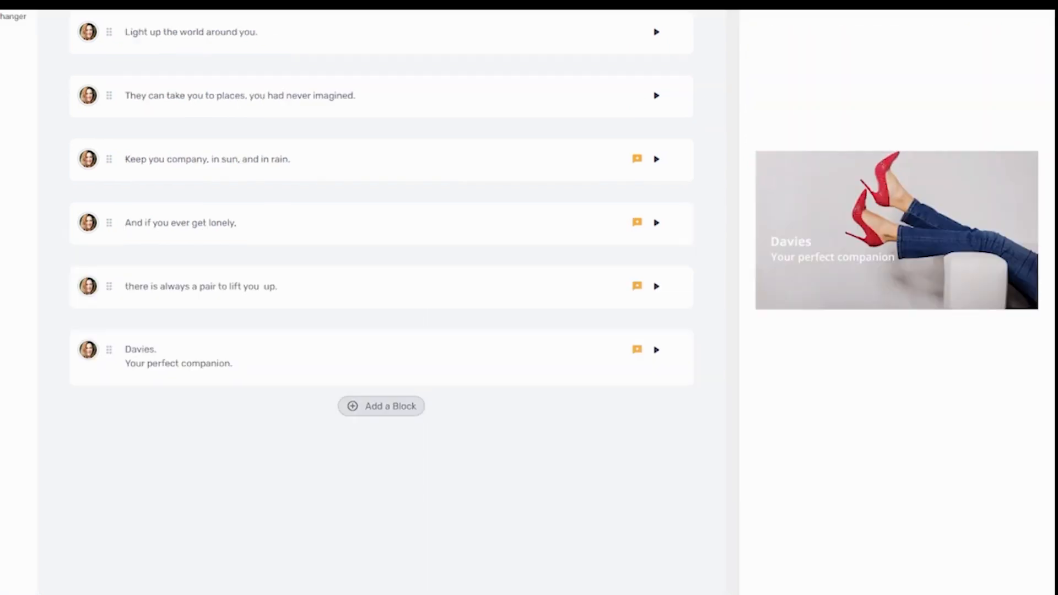
{"action": "left_click", "coordinate": [381, 406]}
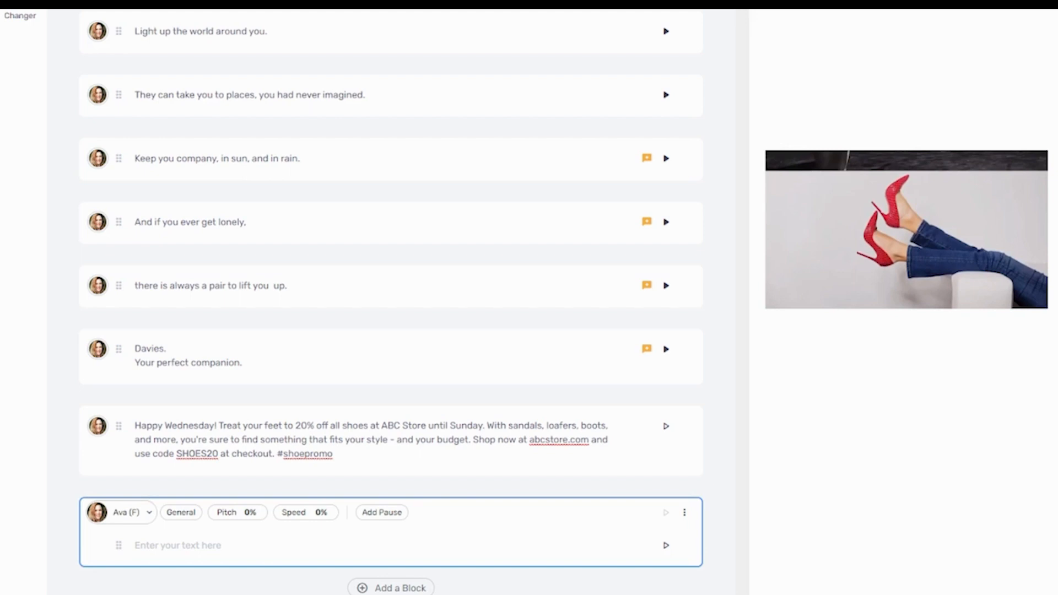
{"action": "scroll", "coordinate": [392, 298], "scroll_direction": "down", "scroll_amount": 3}
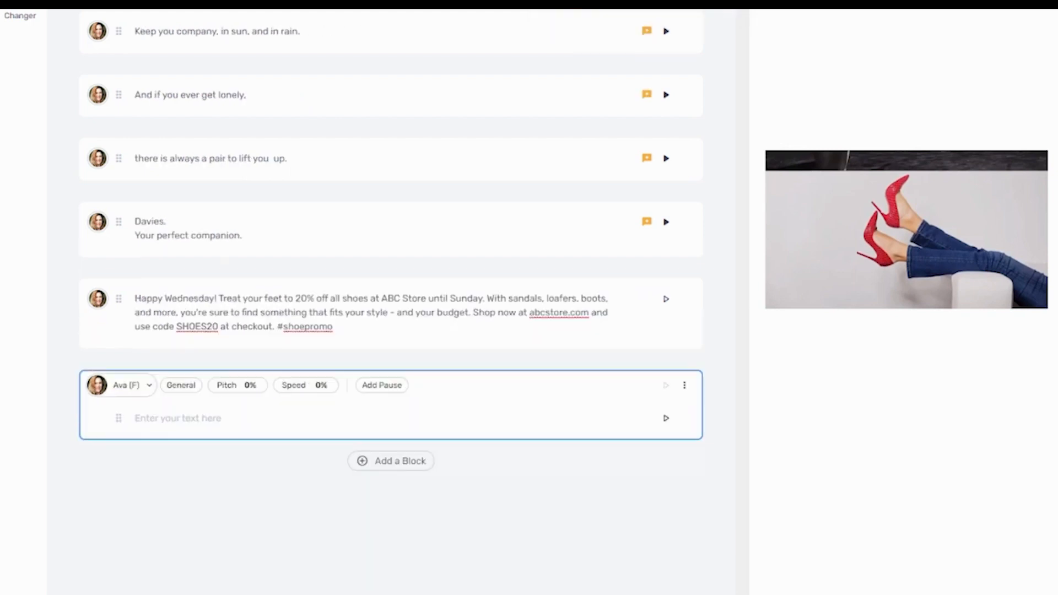
{"action": "scroll", "coordinate": [392, 298], "scroll_direction": "down", "scroll_amount": 3}
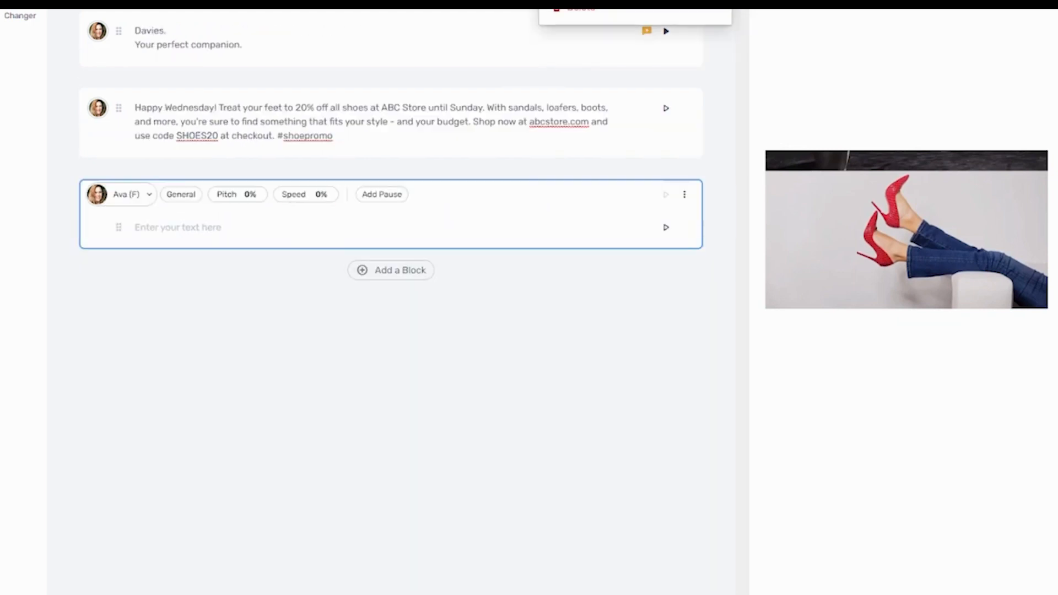
{"action": "scroll", "coordinate": [391, 298], "scroll_direction": "down", "scroll_amount": 4}
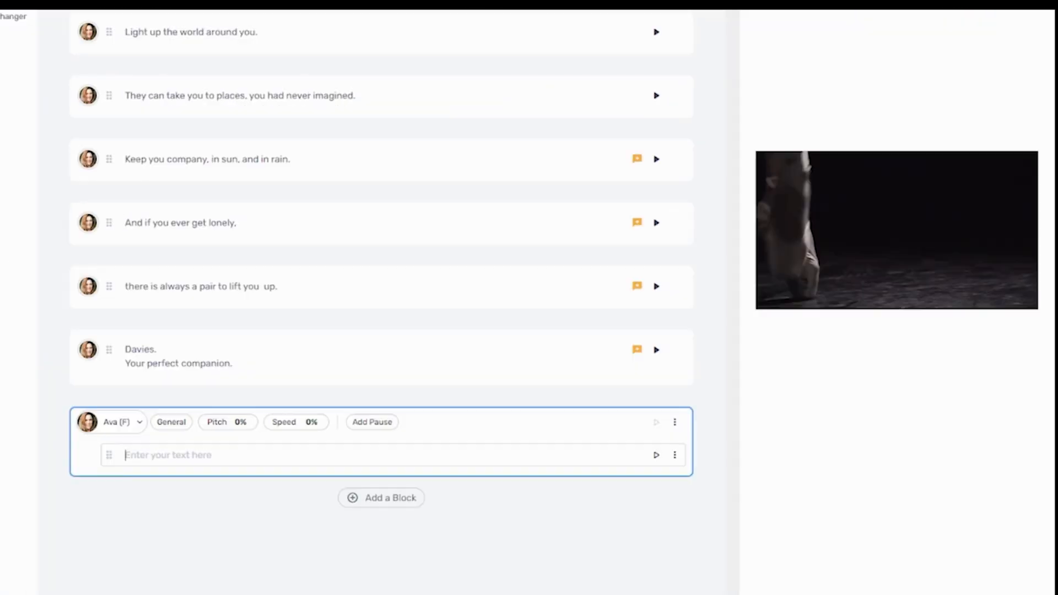
Enter "Happy Wednesday! Treat your feet to 20% off all shoes at ABC Store until Sunday..." in the new block and add an empty block below.
{"action": "type", "text": "Happy Wednesday! Treat your feet to 20% off all shoes at ABC Store until Sunday. With sandals, loafers, boots, and more, you're sure to find something that fits your style - and your budget. Shop now at abcstore.com and use code SHOES20 at checkout. #shoepromo"}
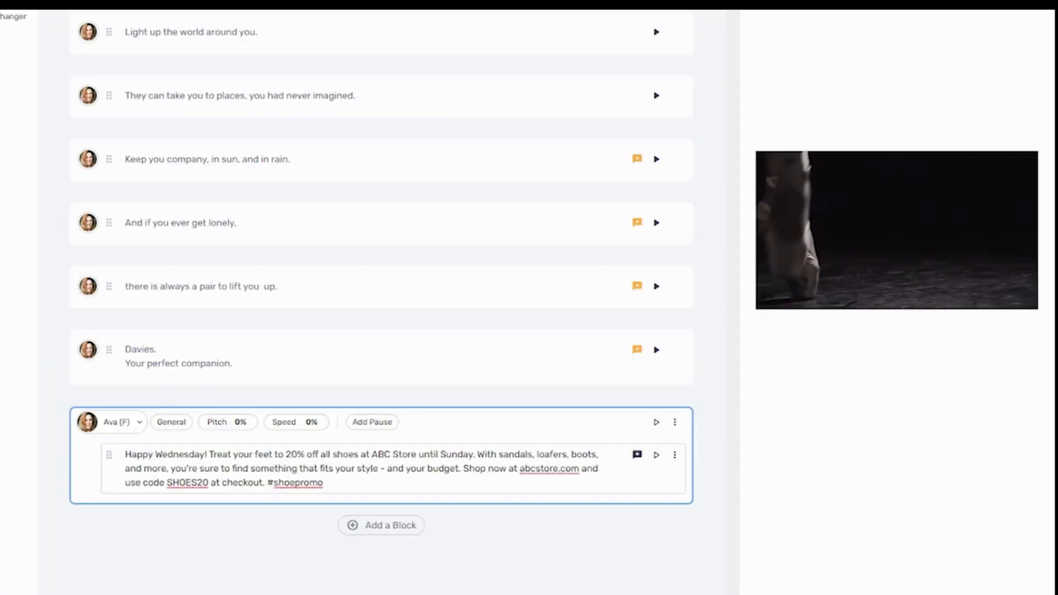
{"action": "key", "text": "Return"}
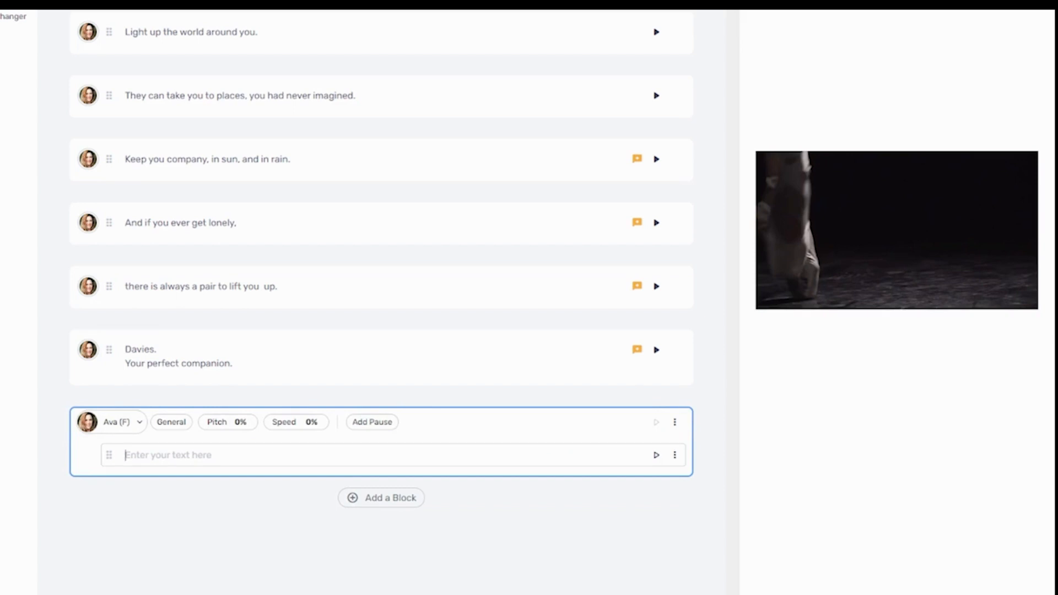
{"action": "type", "text": "Happy Wednesday! Treat your feet to 20% off all shoes at ABC Store until Sunday. With sandals, loafers, boots, and more, you're sure to find something that fits your style - and your budget. Shop now at abcstore.com and use code SHOES20 at checkout. #shoepromo"}
{"action": "type", "text": "Happy Wednesday! Treat your feet to 20% off all shoes at ABC Store until Sunday. With sandals, loafers, boots, and more, you're sure to find something that fits your style - and your budget. Shop now at abcstore.com and use code SHOES20 at checkout. #shoepromo"}
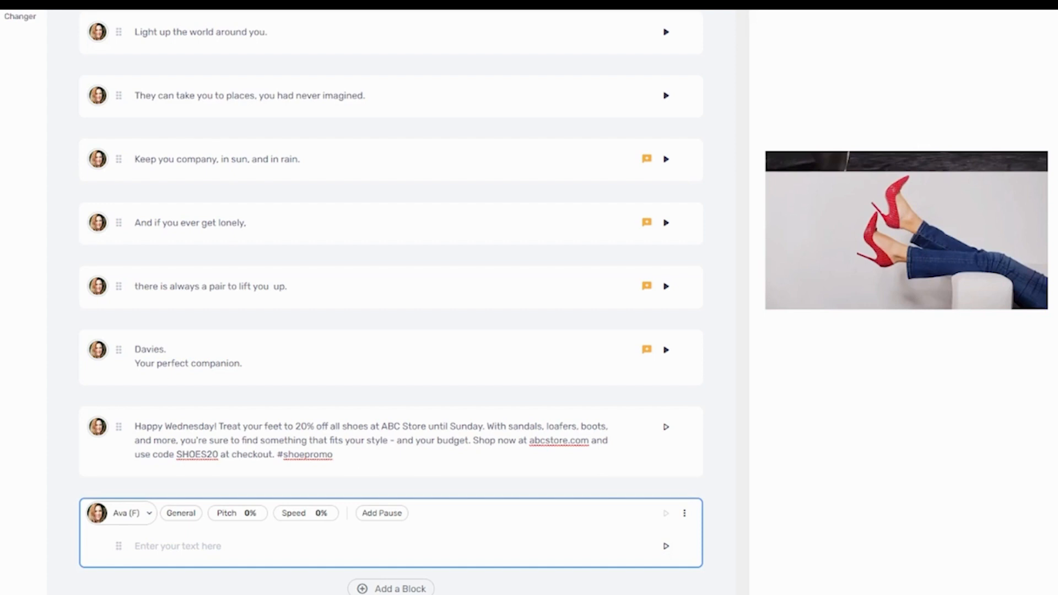
Delete all the original template script blocks above the shoe sale block, one after another.
{"action": "left_click", "coordinate": [685, 0]}
{"action": "left_click", "coordinate": [579, 10]}
{"action": "left_click", "coordinate": [685, 0]}
{"action": "left_click", "coordinate": [578, 10]}
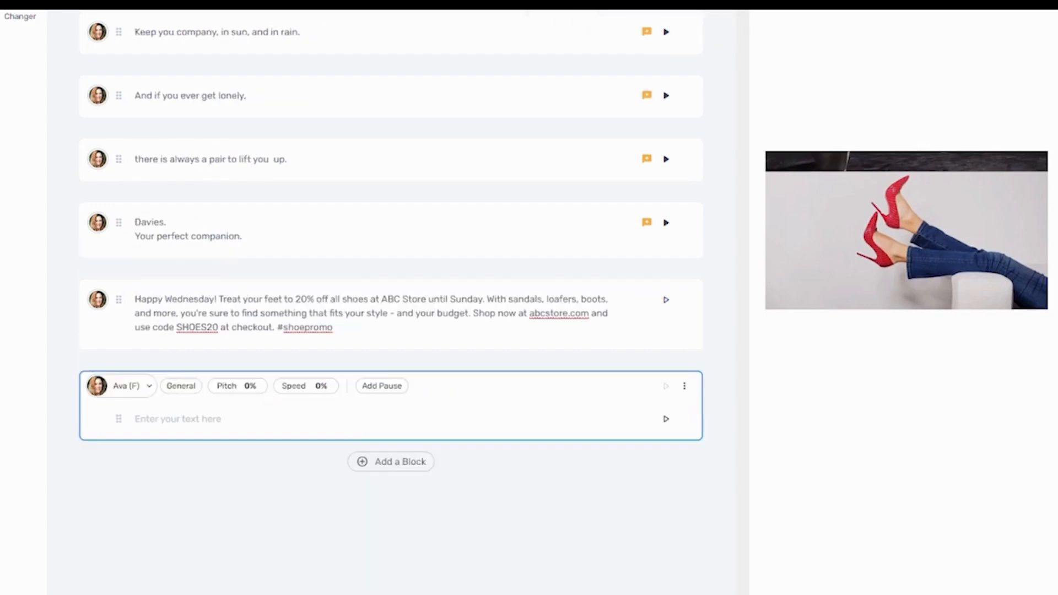
{"action": "left_click", "coordinate": [685, 0]}
{"action": "left_click", "coordinate": [578, 10]}
{"action": "left_click", "coordinate": [685, 0]}
{"action": "left_click", "coordinate": [579, 10]}
{"action": "left_click", "coordinate": [685, 0]}
{"action": "left_click", "coordinate": [579, 10]}
{"action": "left_click", "coordinate": [684, 0]}
{"action": "left_click", "coordinate": [579, 10]}
{"action": "left_click", "coordinate": [685, 0]}
{"action": "left_click", "coordinate": [579, 10]}
{"action": "left_click", "coordinate": [685, 0]}
{"action": "left_click", "coordinate": [579, 10]}
{"action": "left_click", "coordinate": [685, 0]}
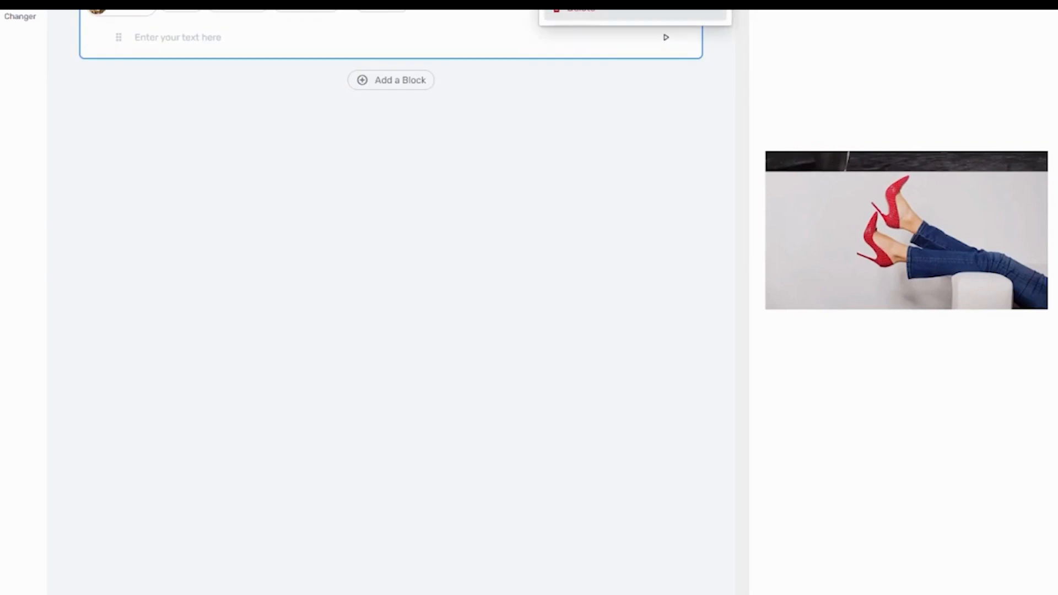
{"action": "left_click", "coordinate": [579, 10]}
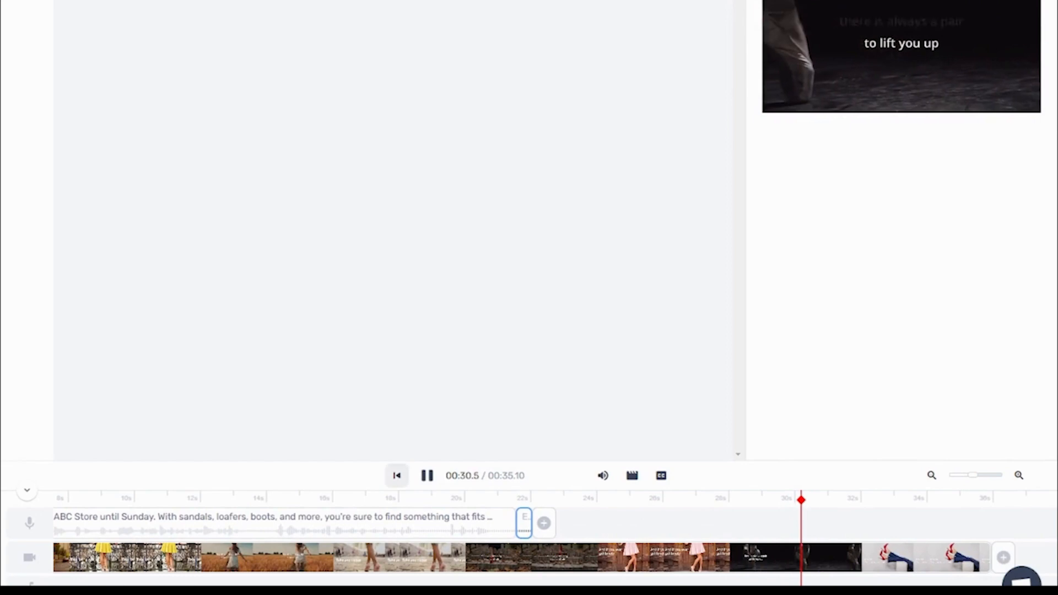
Preview the Shoes Promo clone with its new voiceover on the timeline and start exporting it.
{"action": "left_click", "coordinate": [427, 475]}
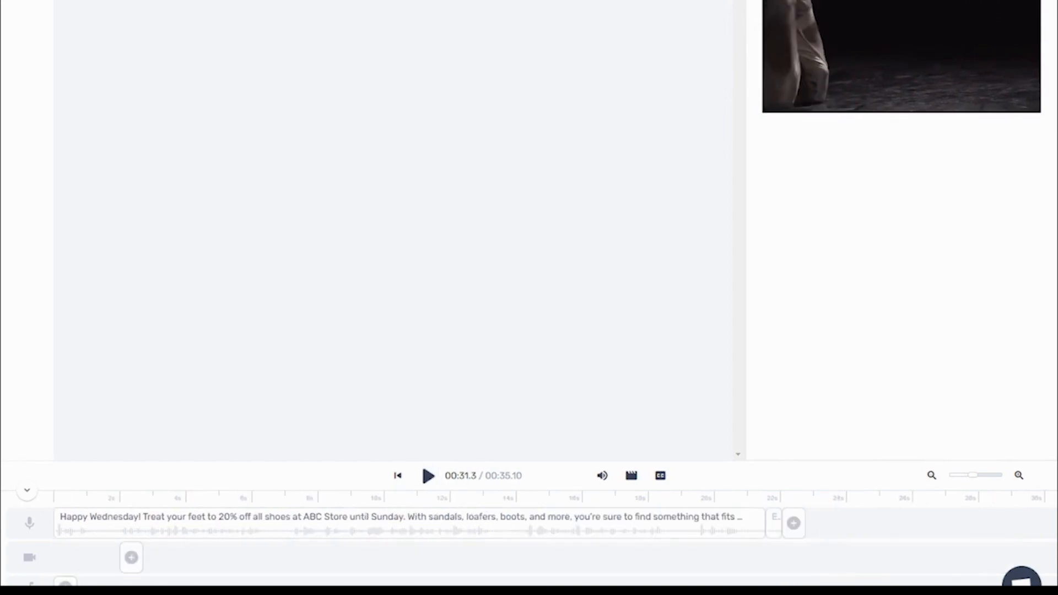
{"action": "left_click", "coordinate": [428, 475]}
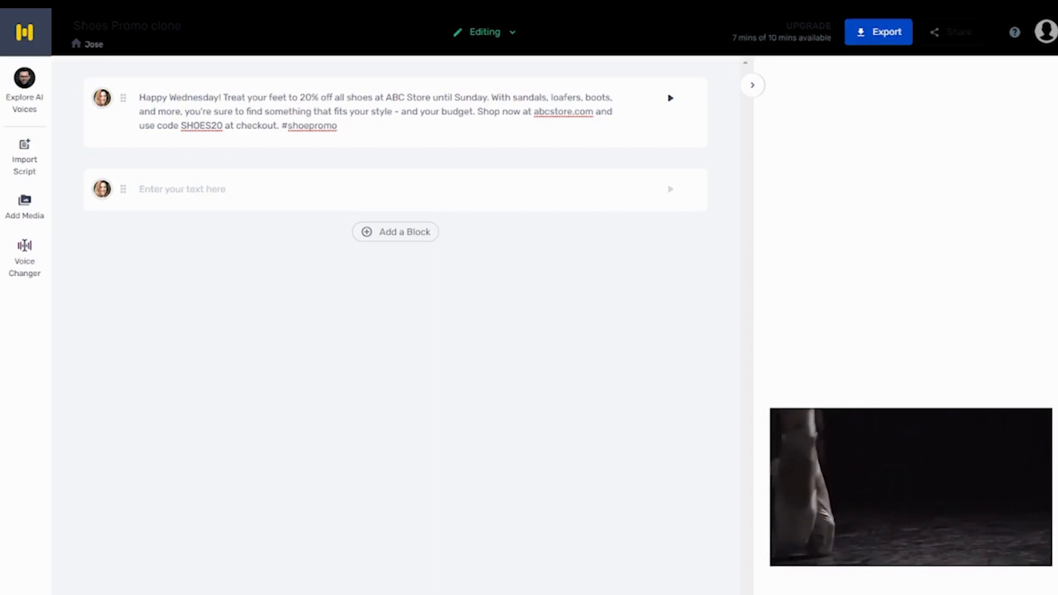
{"action": "left_click", "coordinate": [879, 32]}
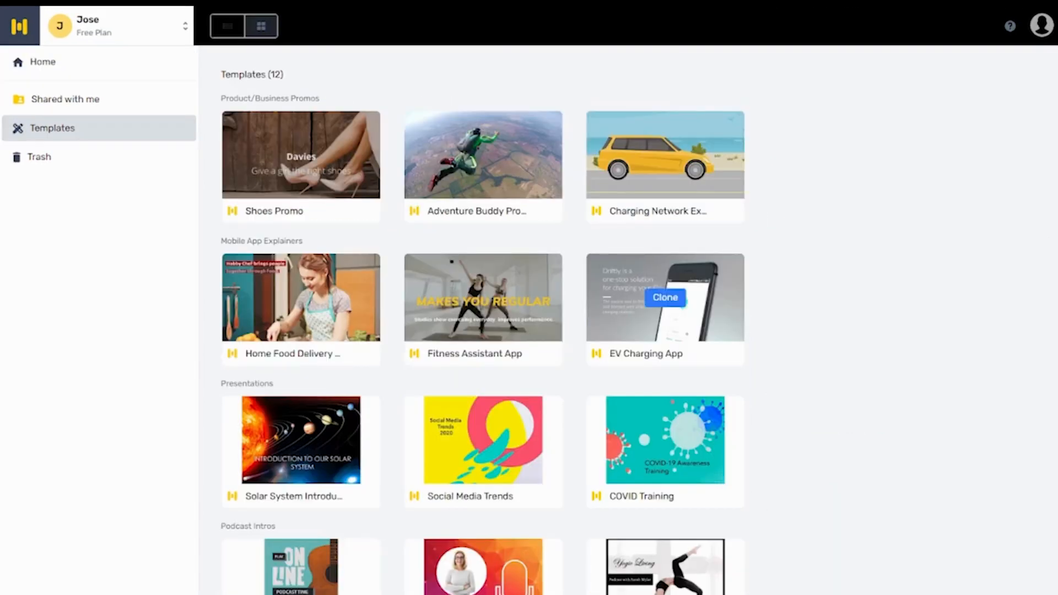
Clone the Adventure Buddy Promo template as "Adventure Buddy Promo clone" and preview its voice blocks and video.
{"action": "mouse_move", "coordinate": [474, 165]}
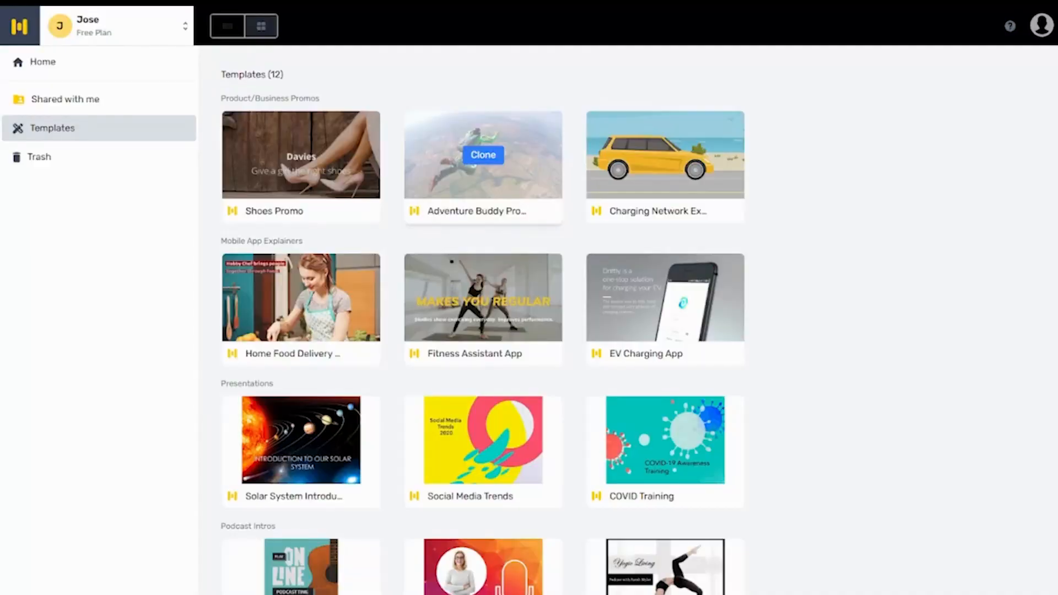
{"action": "left_click", "coordinate": [483, 155]}
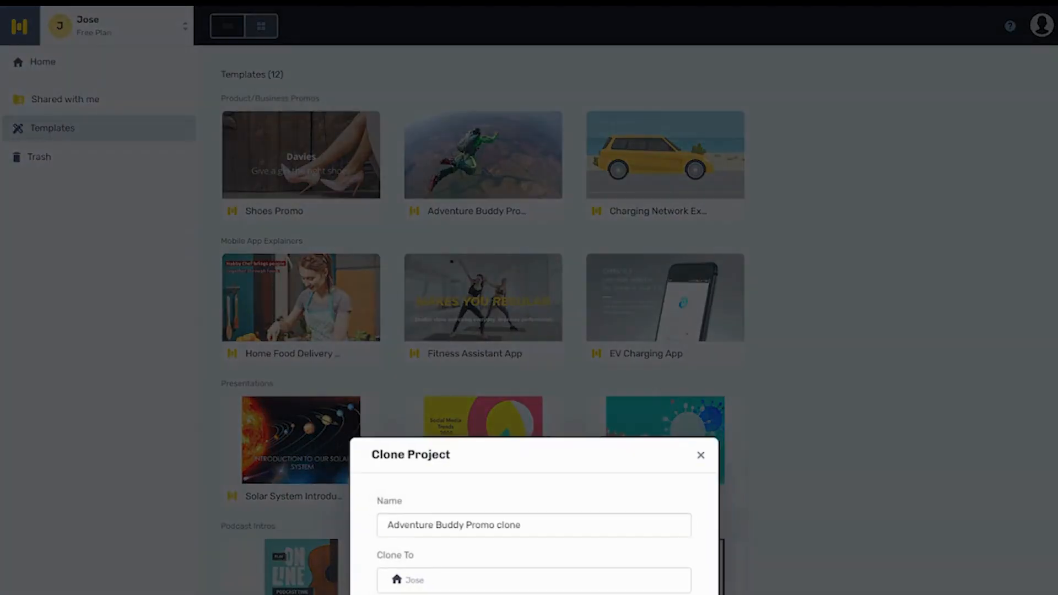
{"action": "scroll", "coordinate": [534, 353], "scroll_direction": "down", "scroll_amount": 2}
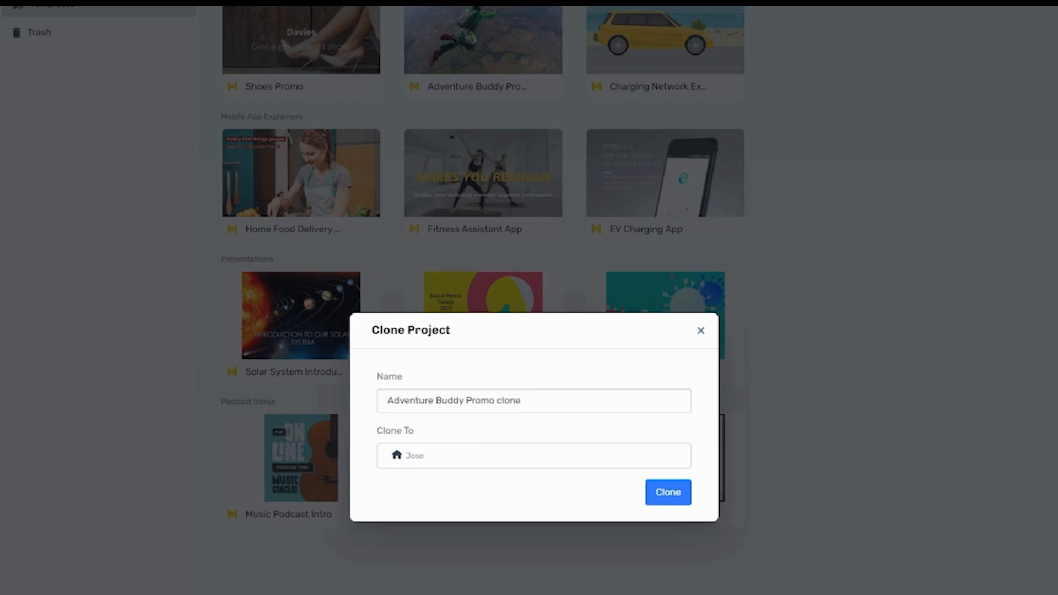
{"action": "left_click", "coordinate": [668, 492]}
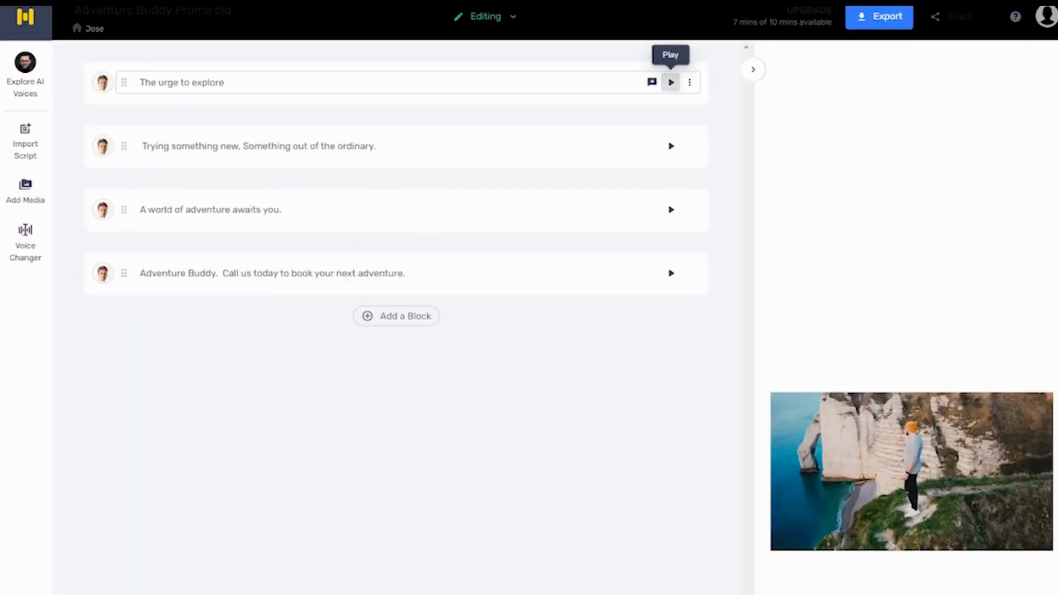
{"action": "left_click", "coordinate": [671, 146]}
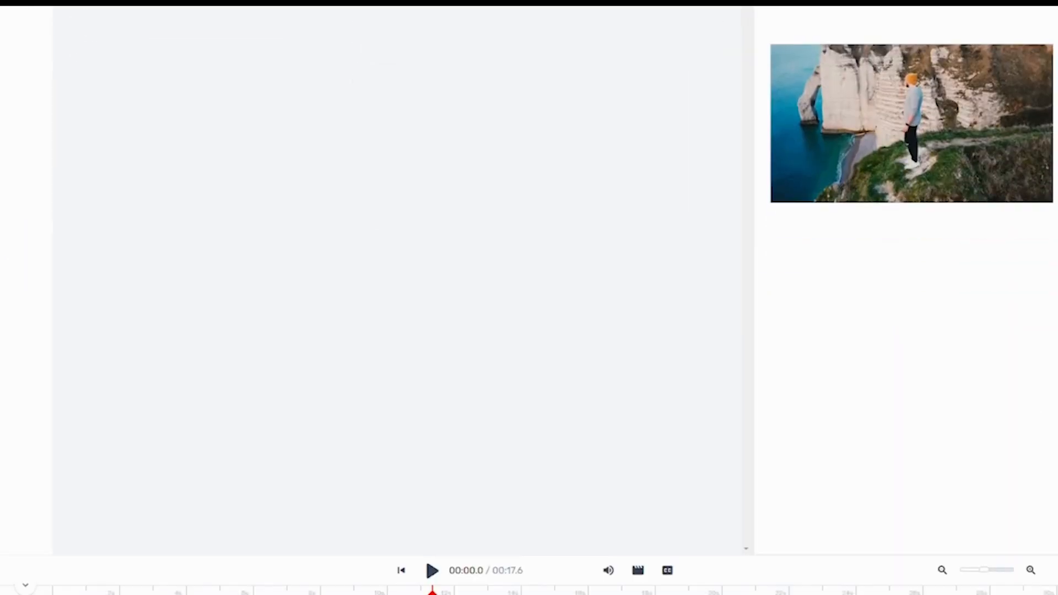
{"action": "left_click", "coordinate": [432, 571]}
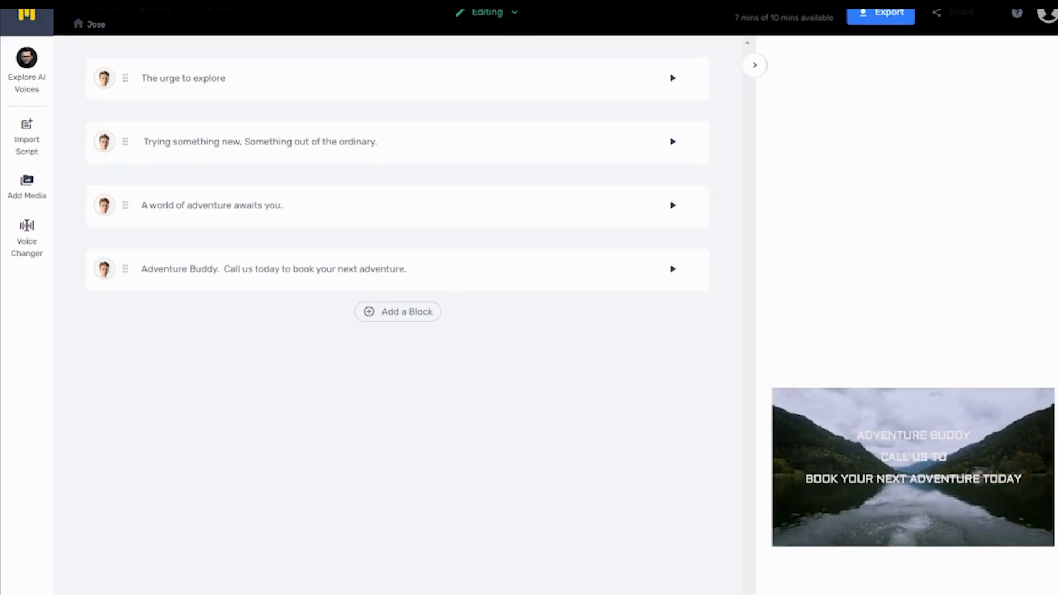
Add the whitewater rafting script, starting "This summer, a local outdoor adventure company...", in new blocks below the template script.
{"action": "left_click", "coordinate": [397, 312]}
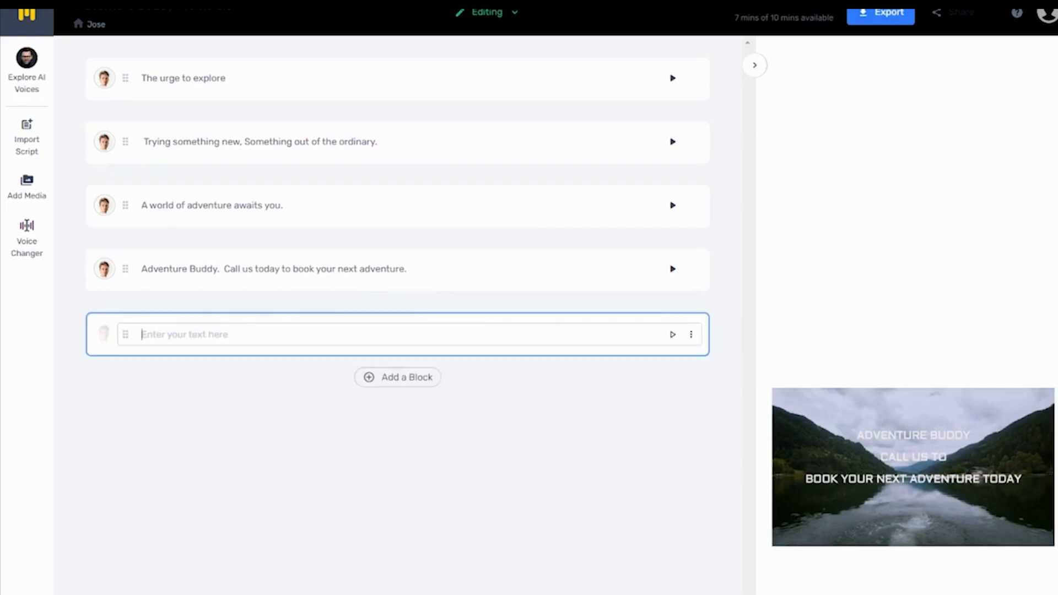
{"action": "key", "text": "ctrl+v"}
{"action": "key", "text": "Return"}
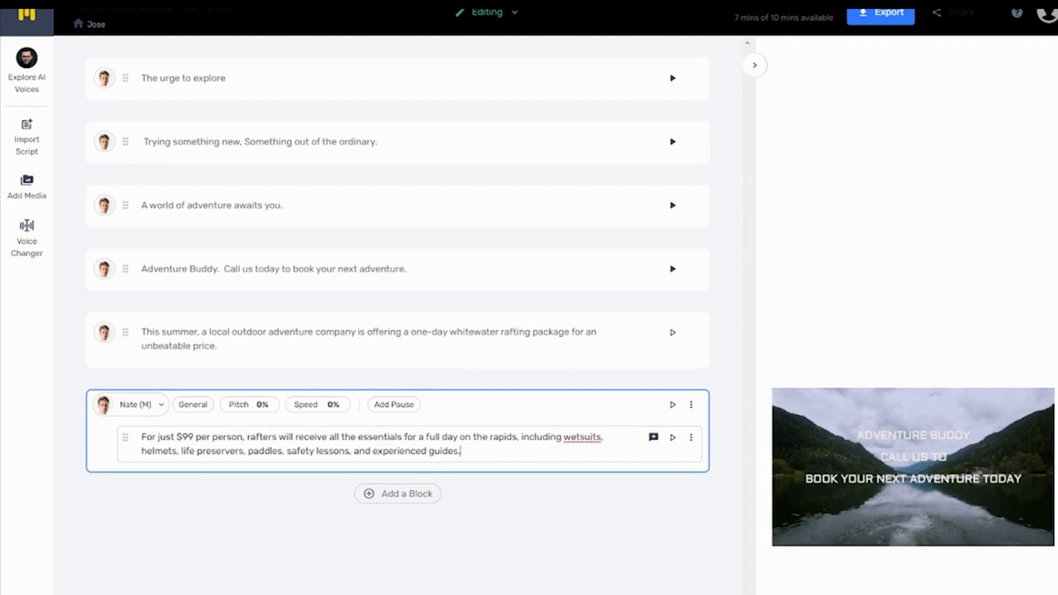
Delete all the original Adventure Buddy script blocks above the rafting script and play the timeline.
{"action": "left_click", "coordinate": [691, 78]}
{"action": "left_click", "coordinate": [606, 245]}
{"action": "left_click", "coordinate": [692, 78]}
{"action": "left_click", "coordinate": [588, 245]}
{"action": "left_click", "coordinate": [691, 77]}
{"action": "left_click", "coordinate": [588, 245]}
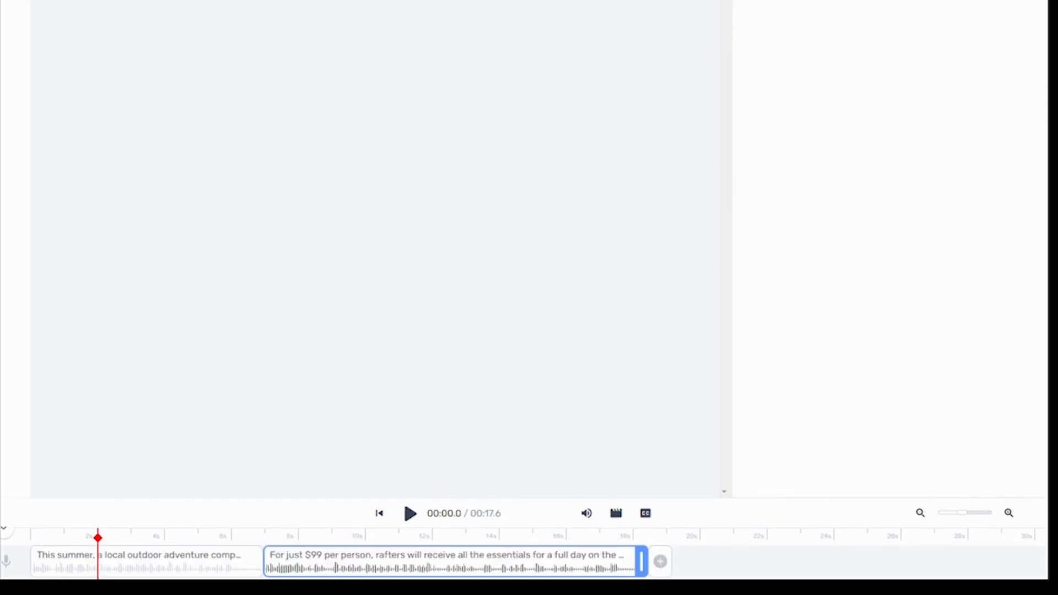
{"action": "key", "text": "space"}
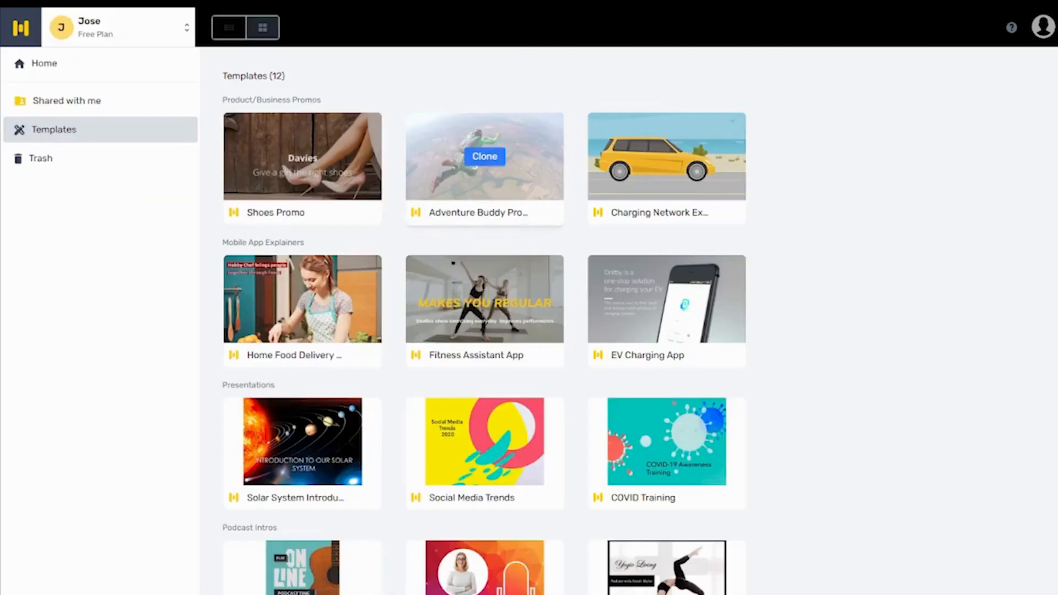
Clone the Adventure Buddy Promo template again and play its first three voice blocks.
{"action": "left_click", "coordinate": [484, 157]}
{"action": "key", "text": "Return"}
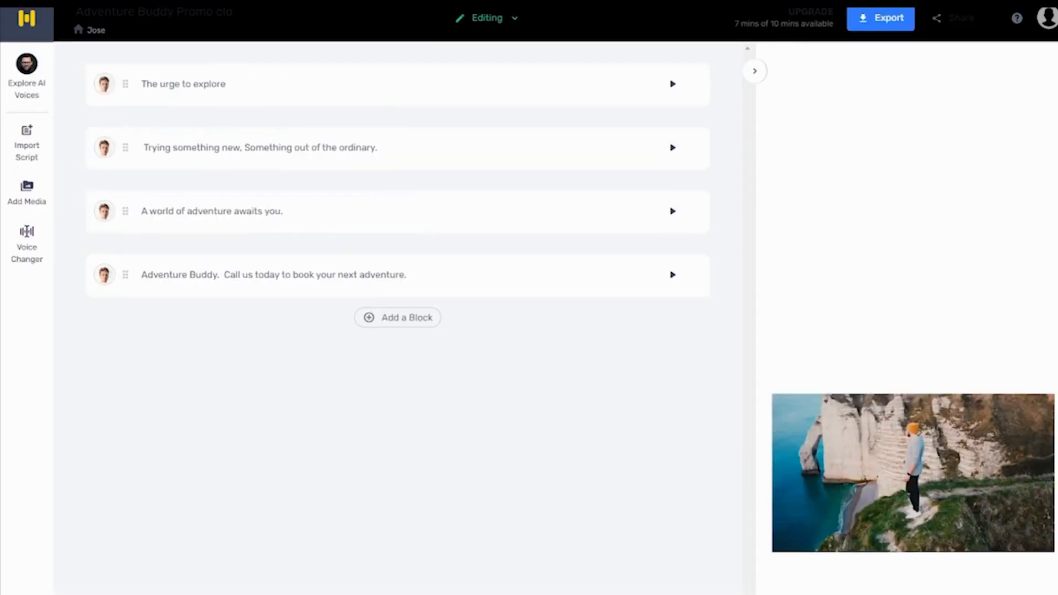
{"action": "left_click", "coordinate": [673, 84]}
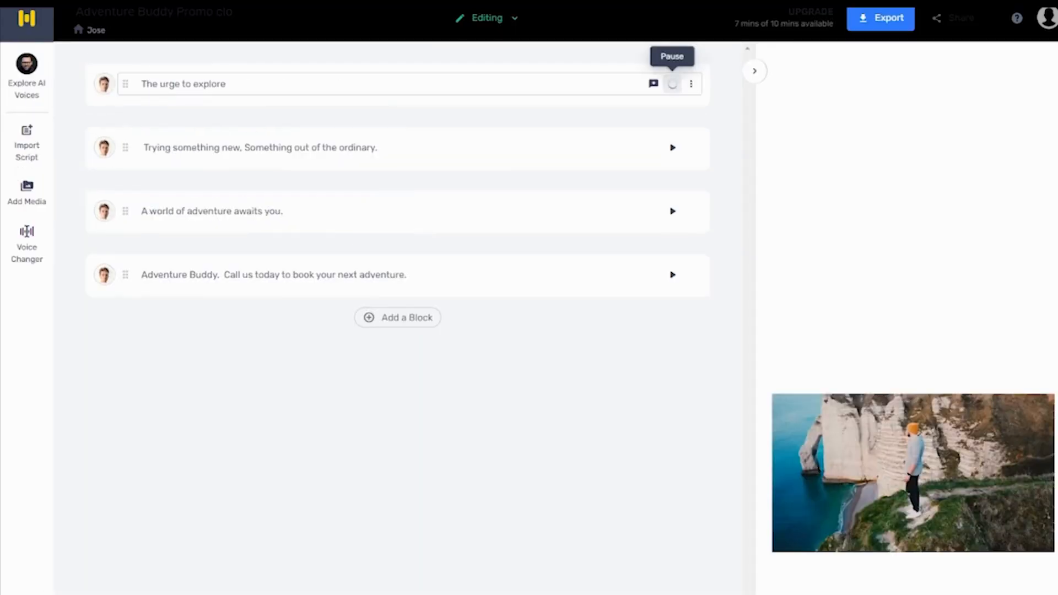
{"action": "left_click", "coordinate": [673, 147]}
{"action": "left_click", "coordinate": [673, 211]}
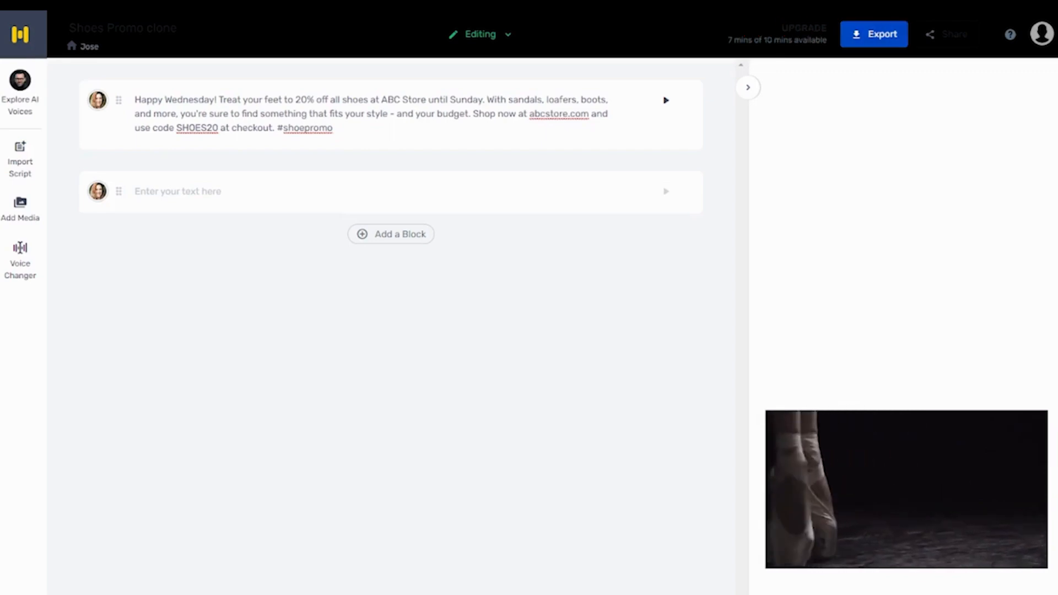
Start exporting the Shoes Promo clone with the "Happy Wednesday!" script.
{"action": "left_click", "coordinate": [874, 34]}
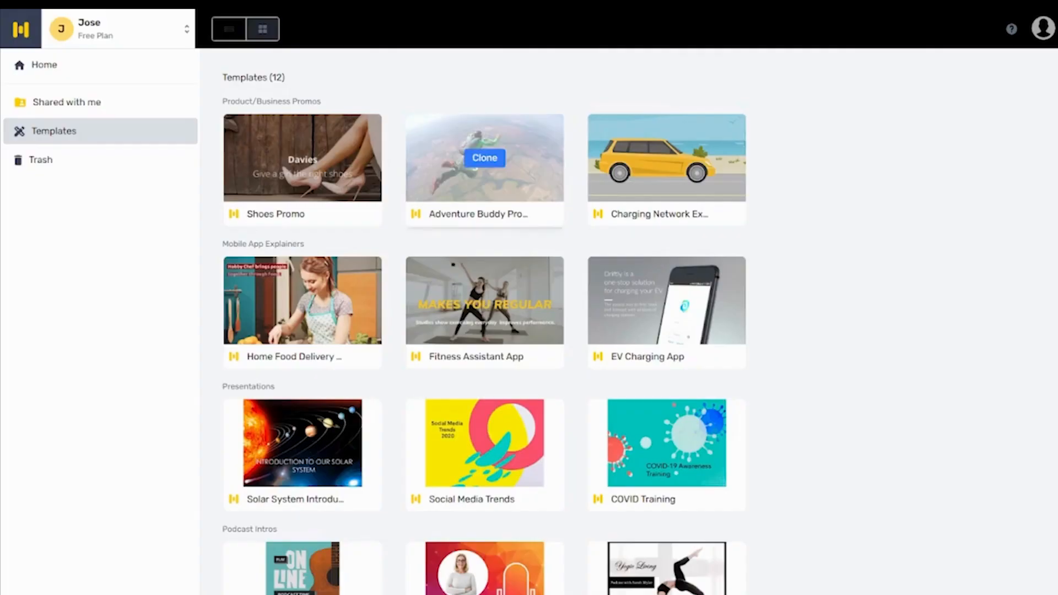
Create one more clone of the Adventure Buddy Promo template, keeping the suggested name, and play its opening block.
{"action": "left_click", "coordinate": [484, 158]}
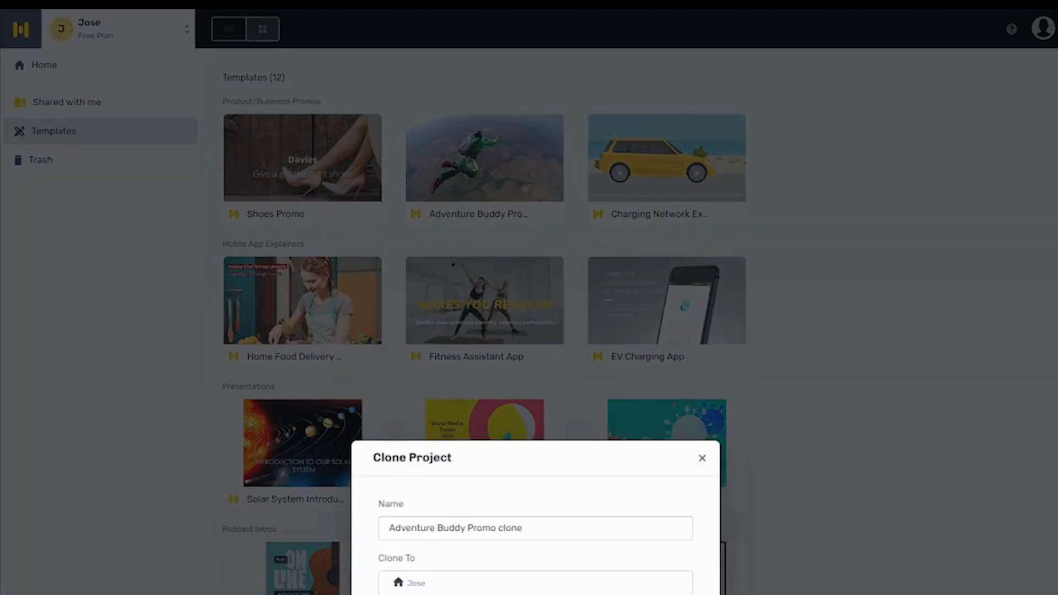
{"action": "left_click", "coordinate": [670, 496]}
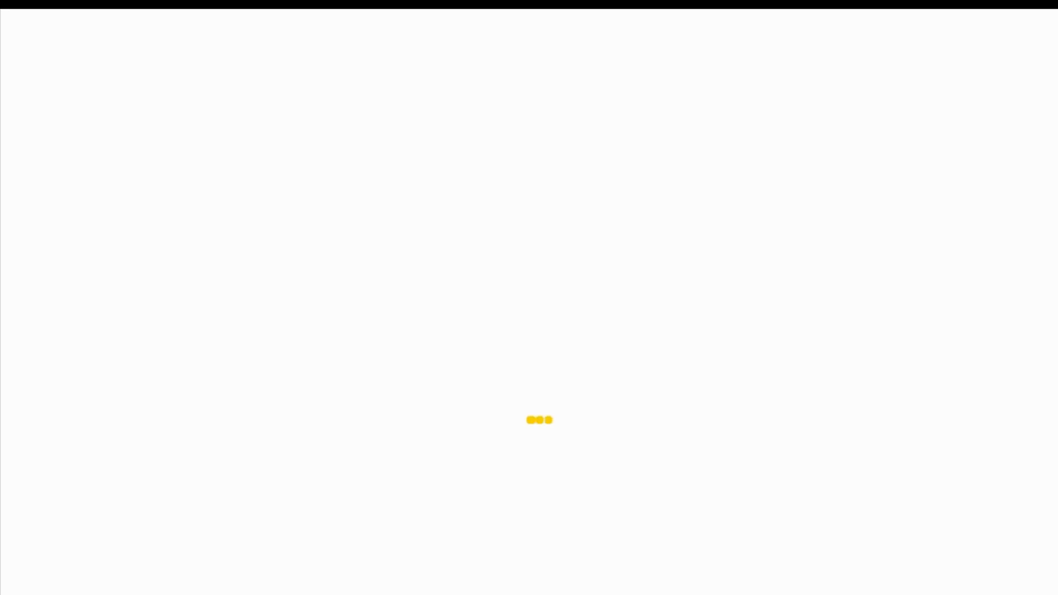
{"action": "left_click", "coordinate": [672, 85]}
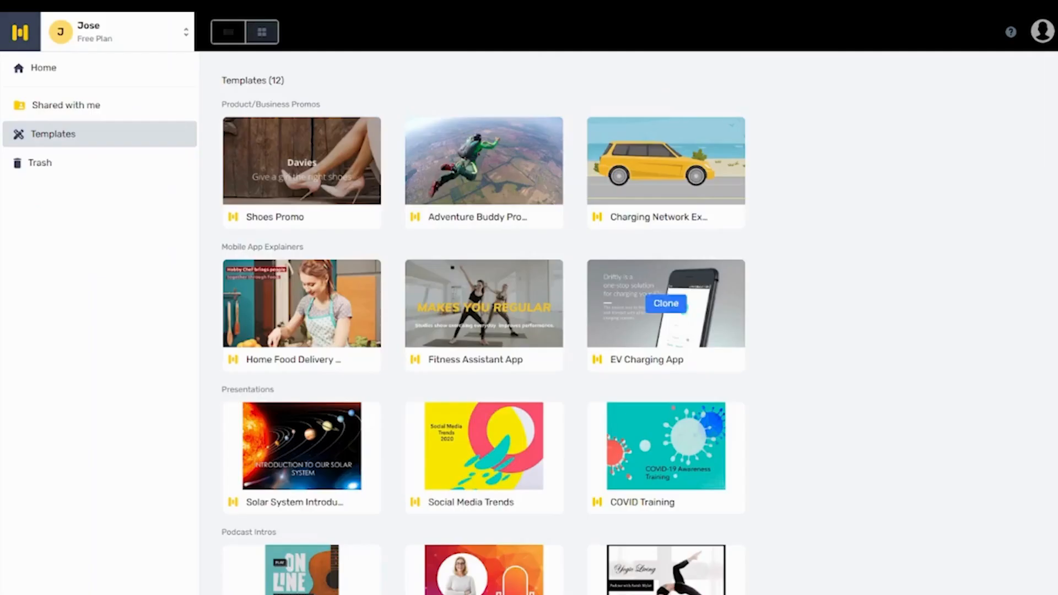
{"action": "mouse_move", "coordinate": [474, 171]}
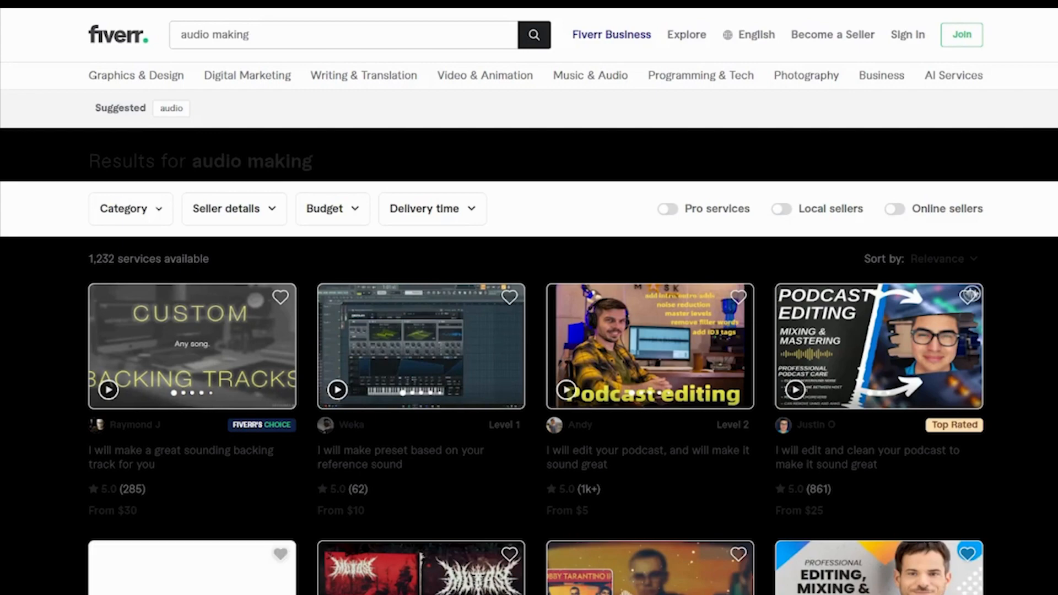
Switch to Fiverr and search its services for "audio making".
{"action": "left_click", "coordinate": [249, 35]}
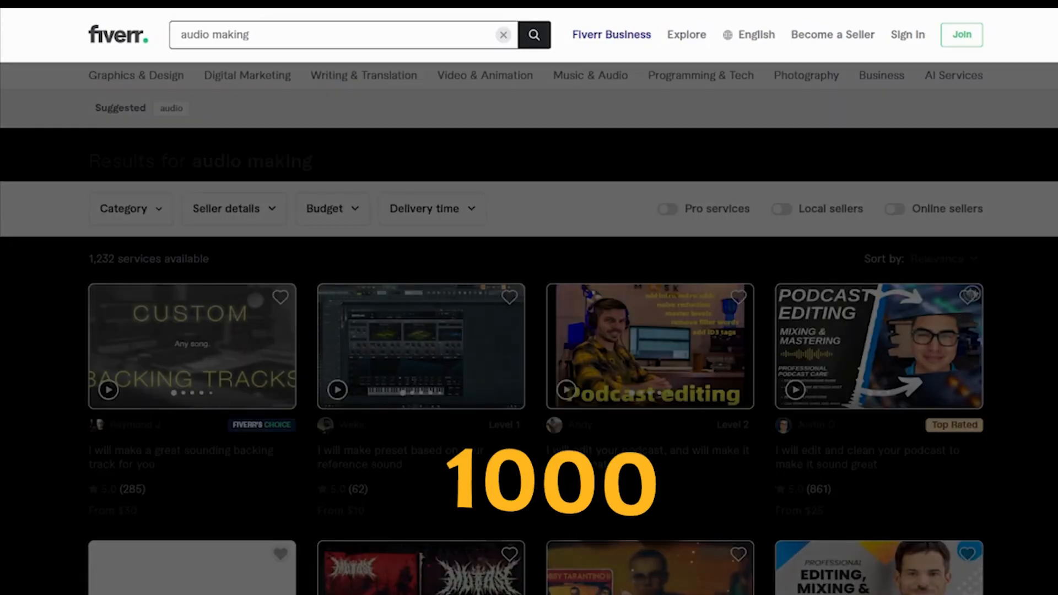
{"action": "left_click", "coordinate": [534, 35]}
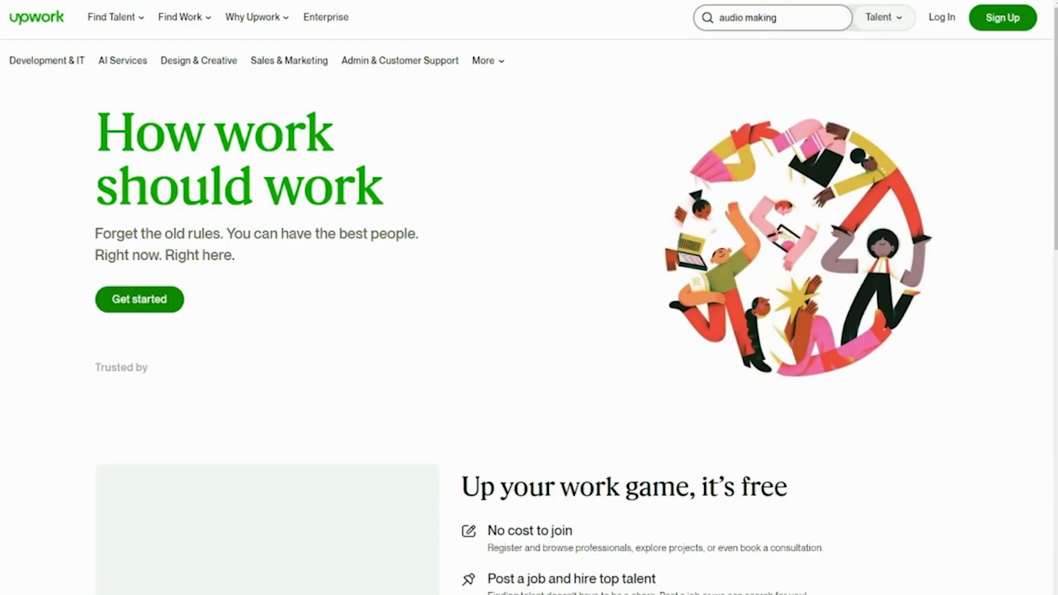
Switch to Upwork, search its talent for "audio making" and examine the rates and skills of the listed freelancers.
{"action": "left_click", "coordinate": [884, 17]}
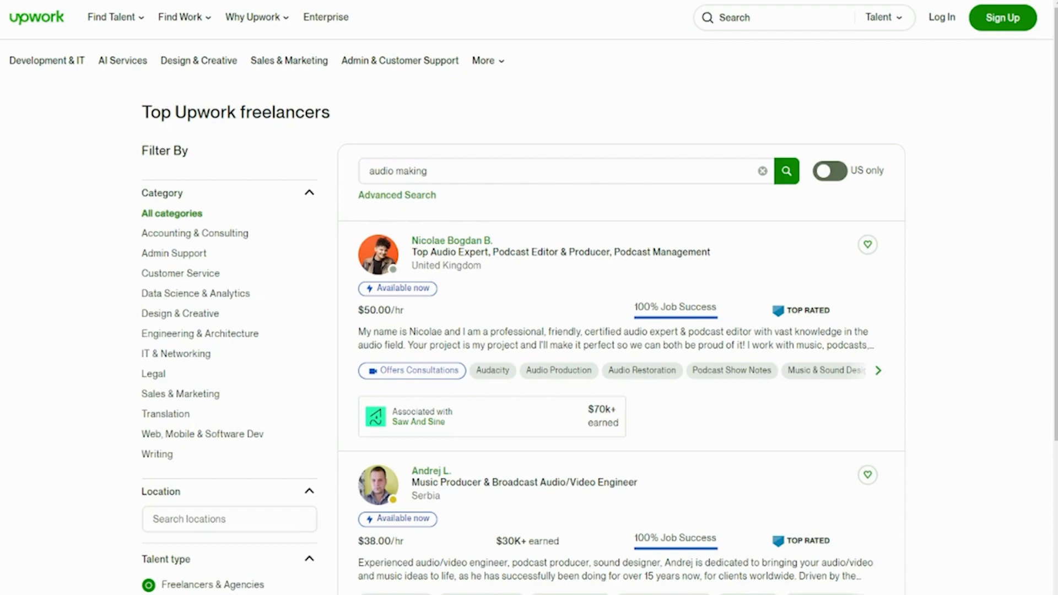
{"action": "scroll", "coordinate": [529, 297], "scroll_direction": "down", "scroll_amount": 3}
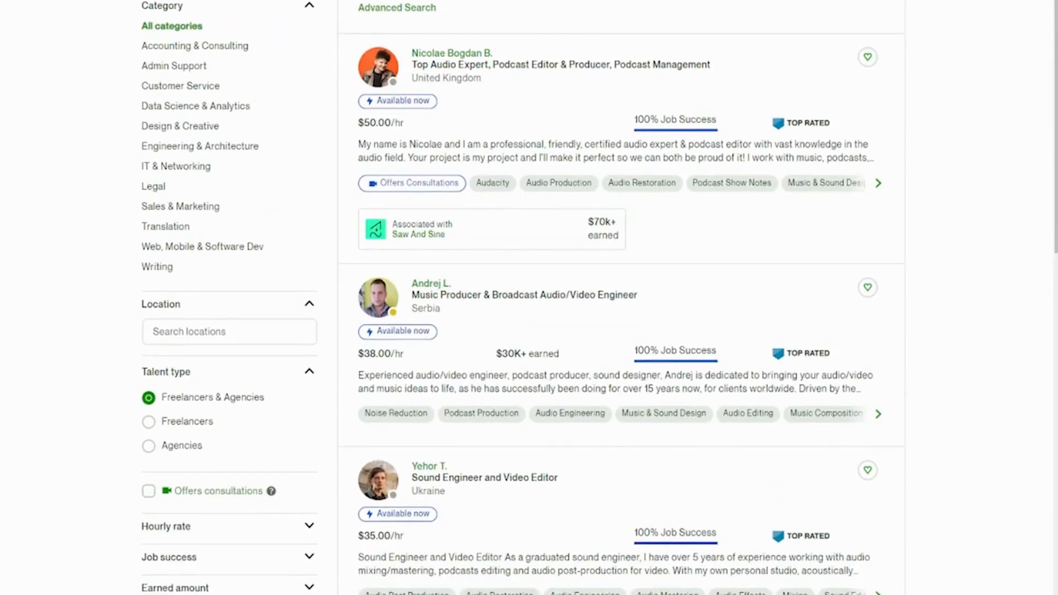
{"action": "scroll", "coordinate": [529, 297], "scroll_direction": "down", "scroll_amount": 3}
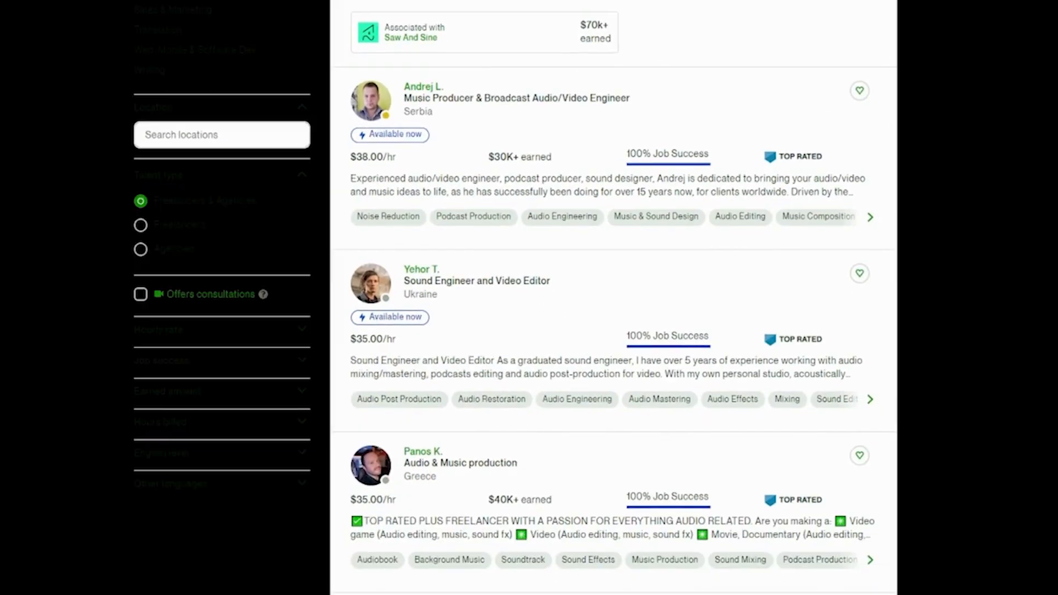
{"action": "scroll", "coordinate": [529, 297], "scroll_direction": "down", "scroll_amount": 1}
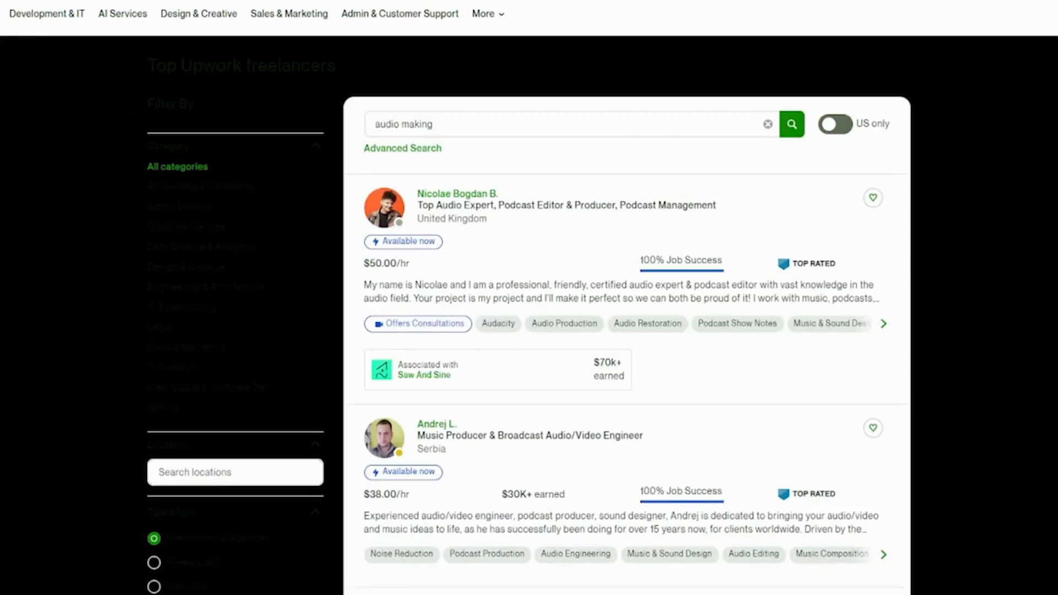
{"action": "scroll", "coordinate": [529, 298], "scroll_direction": "down", "scroll_amount": 2}
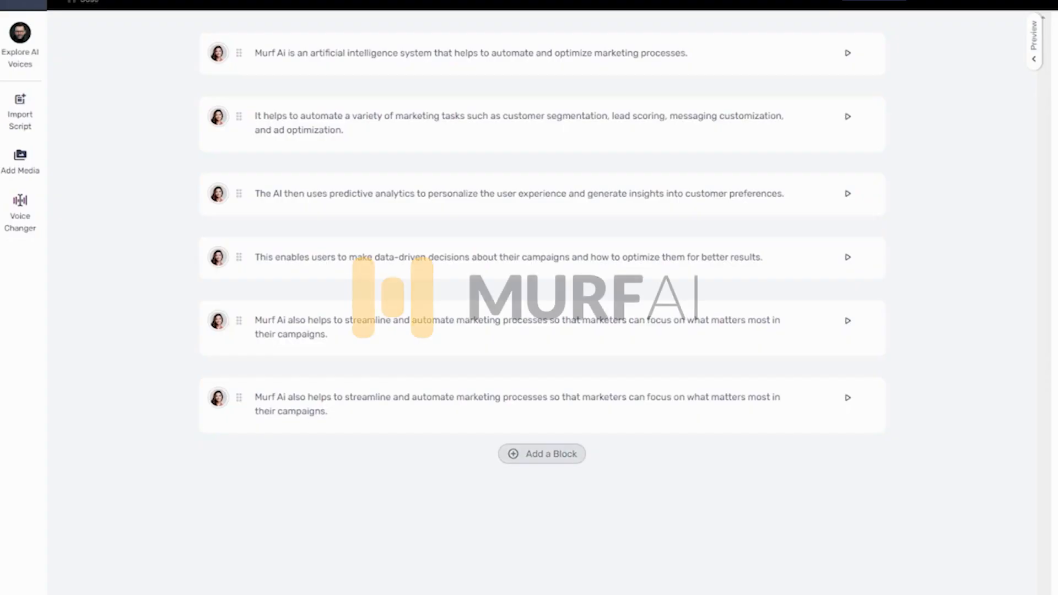
Switch to Murf AI, add a block below the marketing script and paste the remaining text with Split Script by Sentences.
{"action": "left_click", "coordinate": [542, 455]}
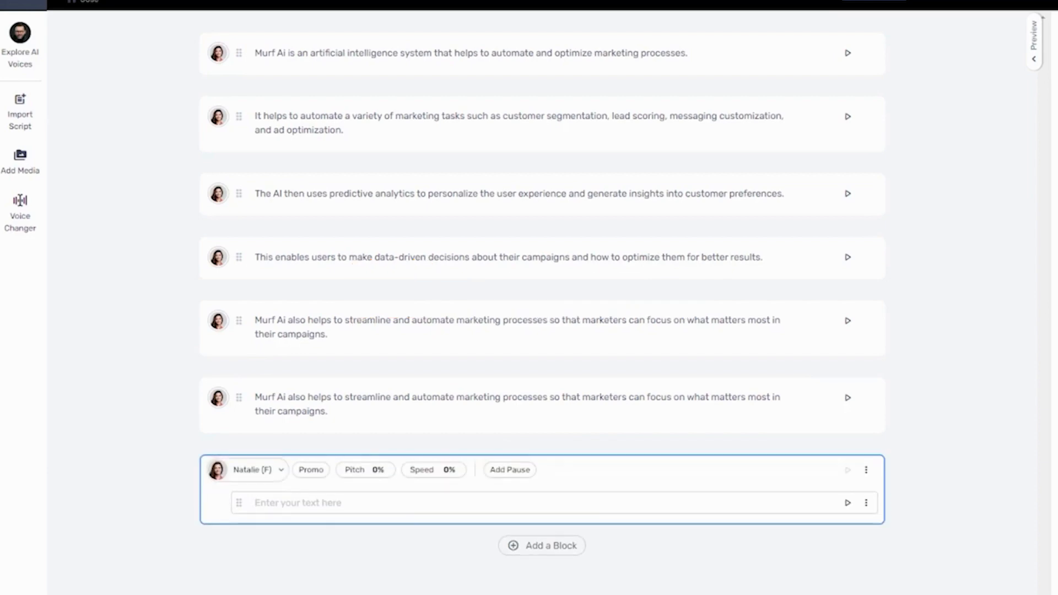
{"action": "key", "text": "ctrl+v"}
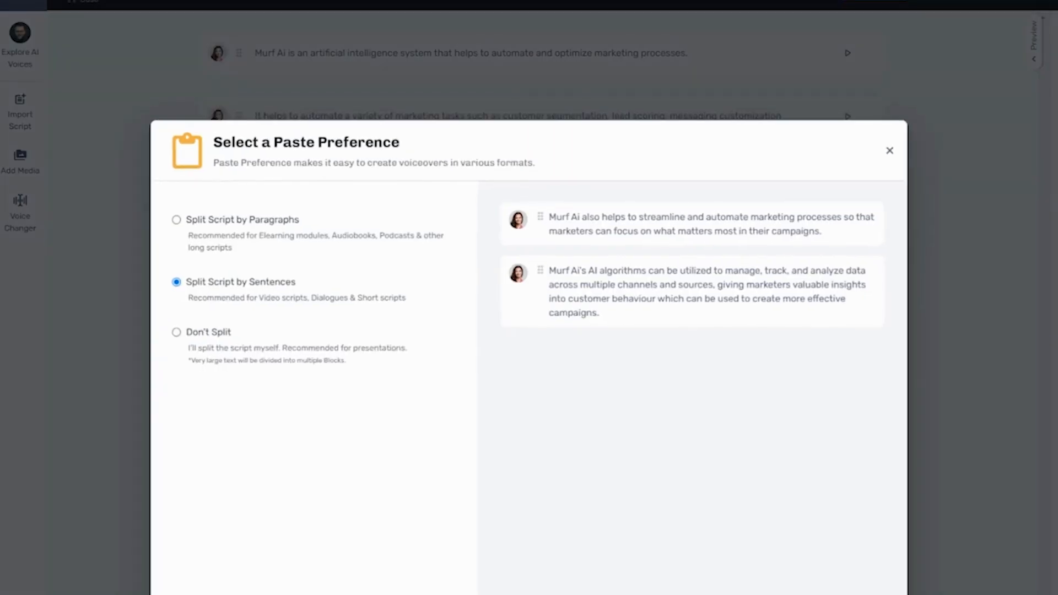
{"action": "key", "text": "Return"}
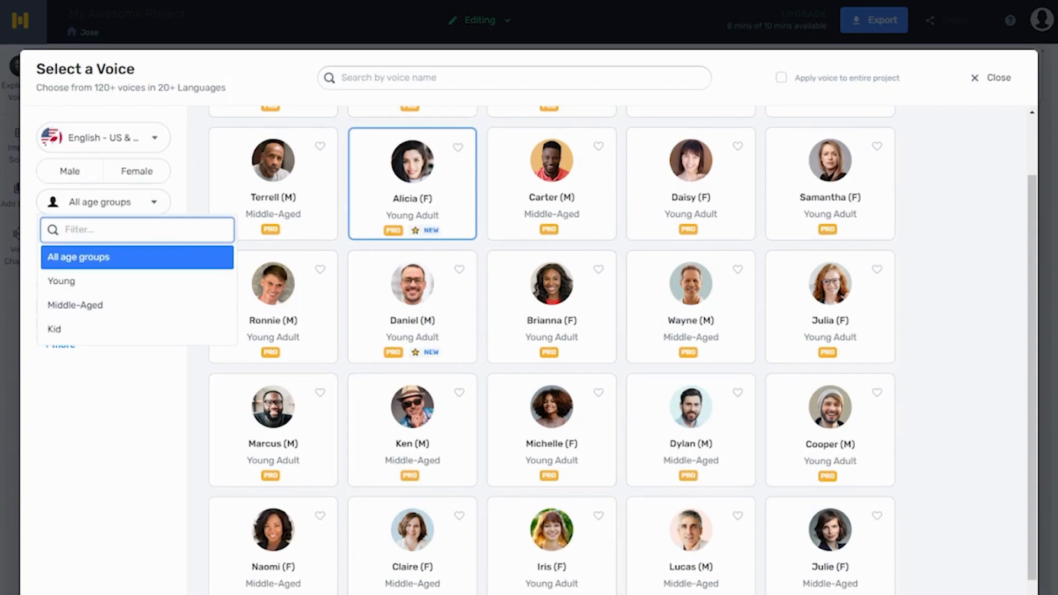
Filter the voice library to Female voices and browse the available voice languages.
{"action": "left_click", "coordinate": [136, 171]}
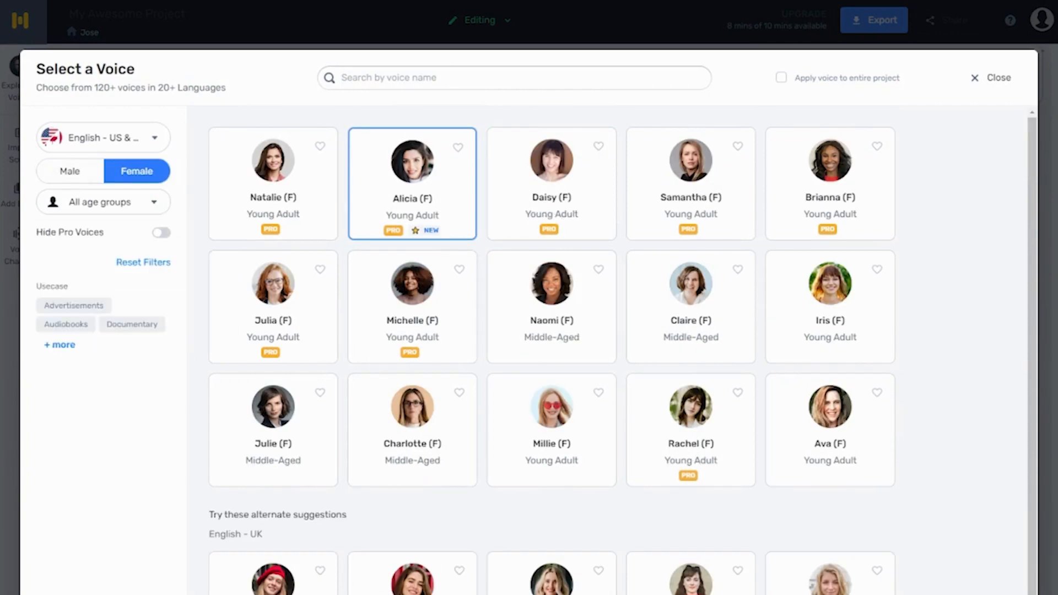
{"action": "left_click", "coordinate": [103, 137]}
{"action": "scroll", "coordinate": [138, 330], "scroll_direction": "down", "scroll_amount": 5}
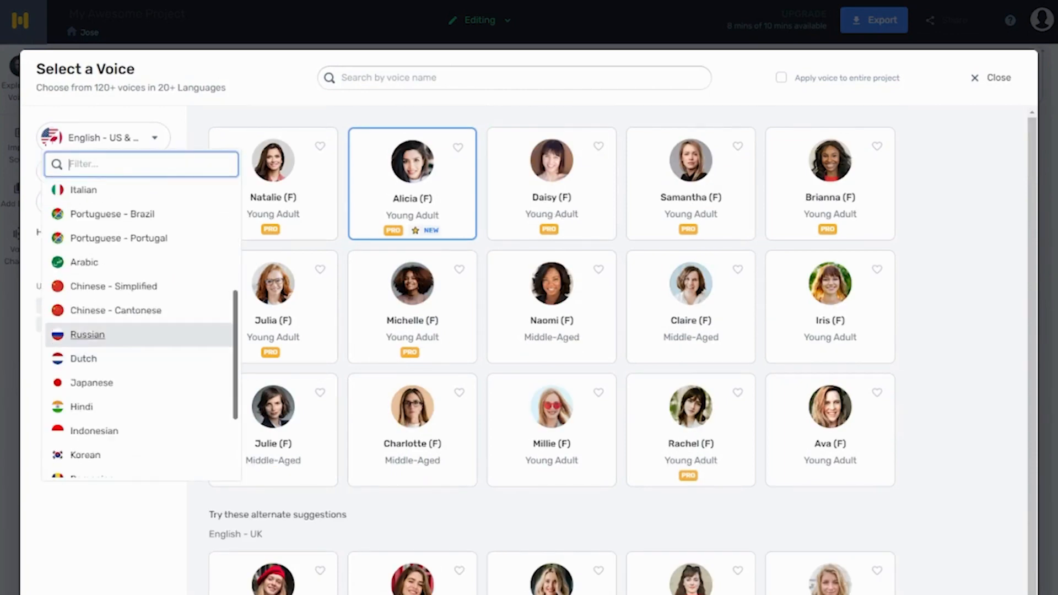
{"action": "left_click", "coordinate": [83, 380]}
{"action": "left_click", "coordinate": [103, 138]}
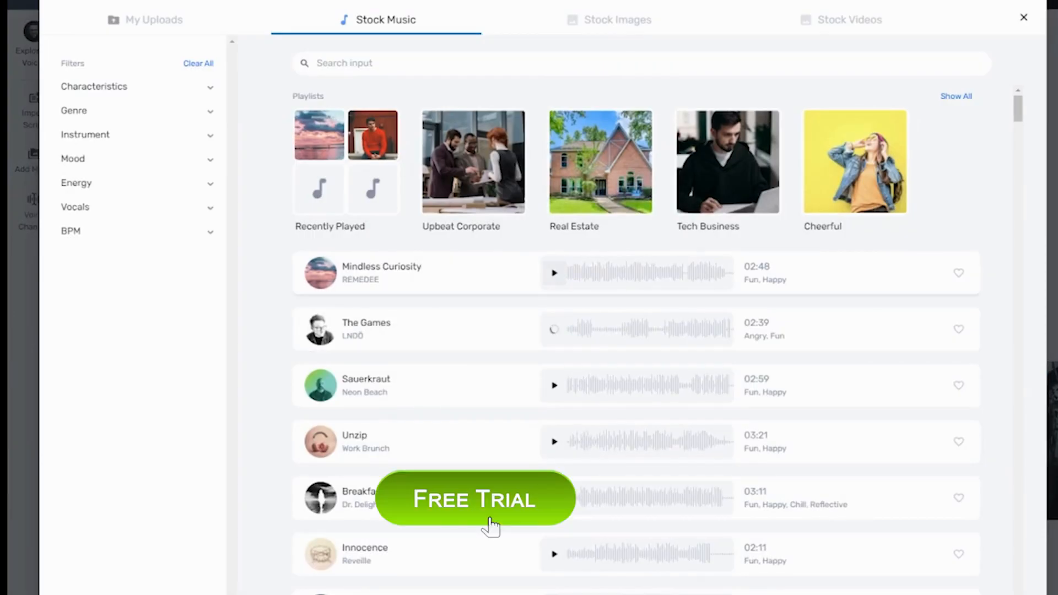
Preview the stock music track "Mindless Curiosity".
{"action": "left_click", "coordinate": [554, 273]}
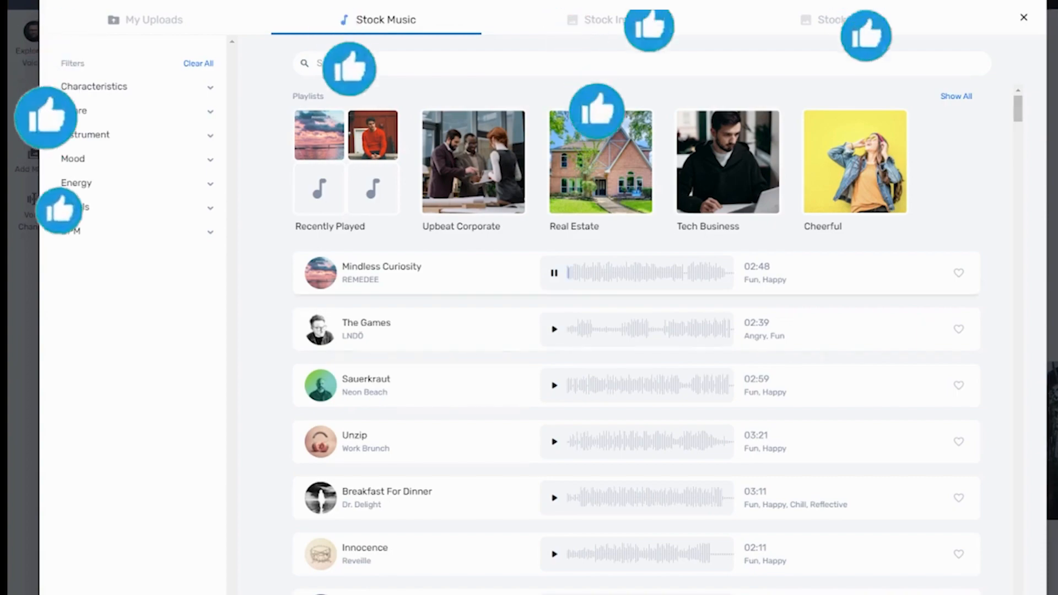